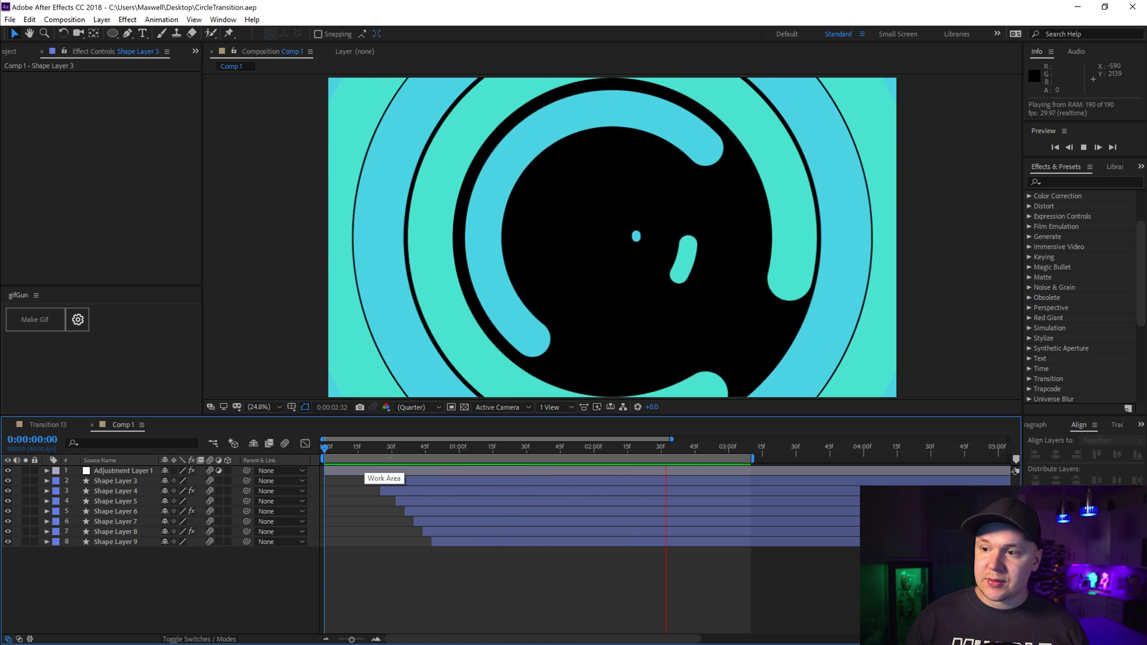
Create a new 3840×2160, 60 fps, 10-second composition named New Transition
key("space")
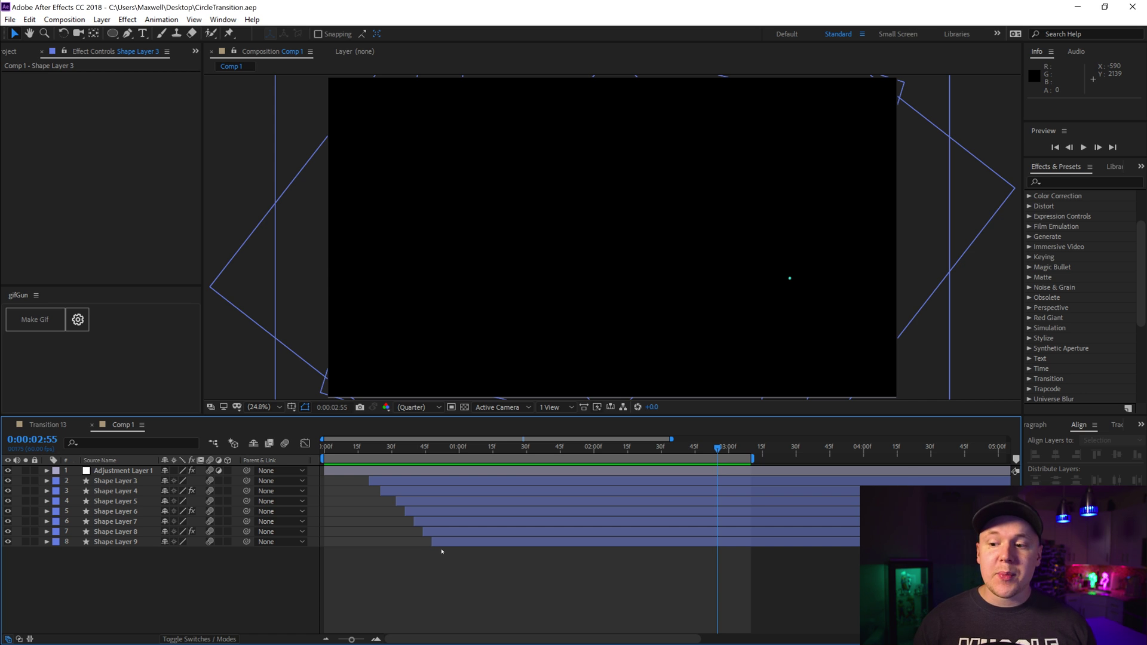
left_click(446, 542)
left_click(168, 240)
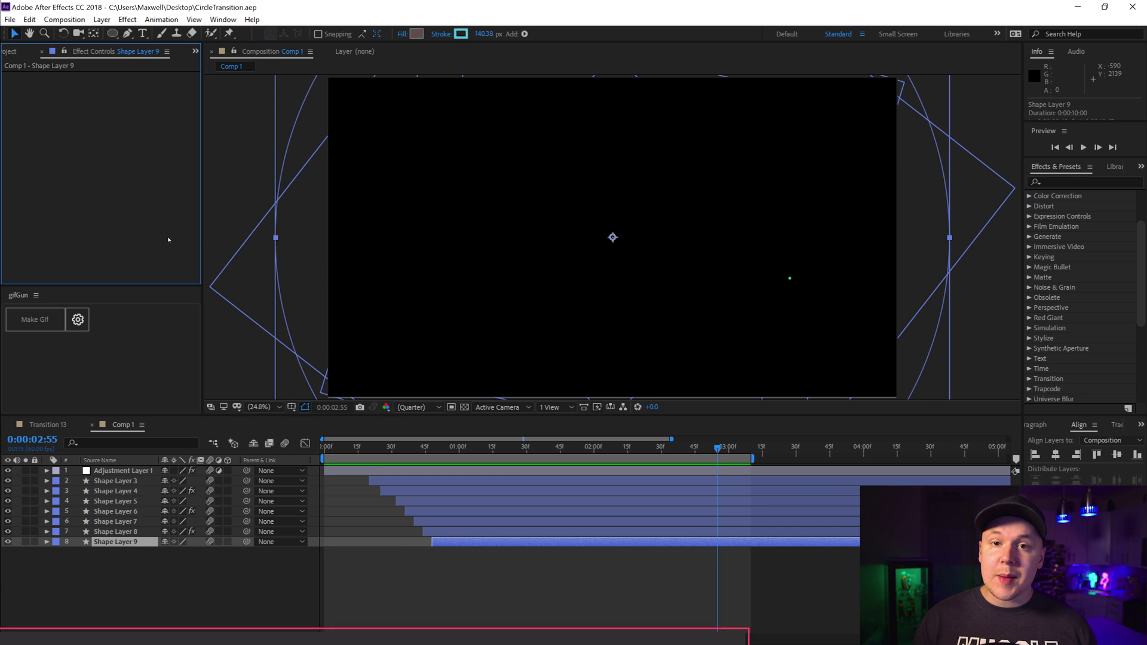
key("ctrl+0")
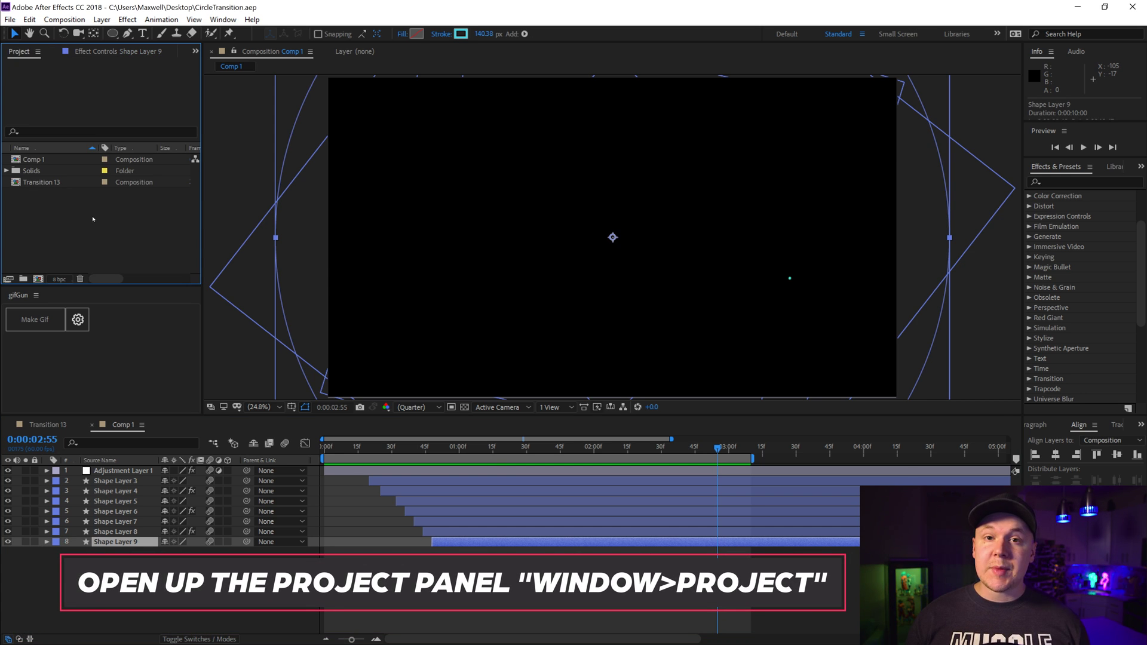
right_click(94, 219)
left_click(120, 226)
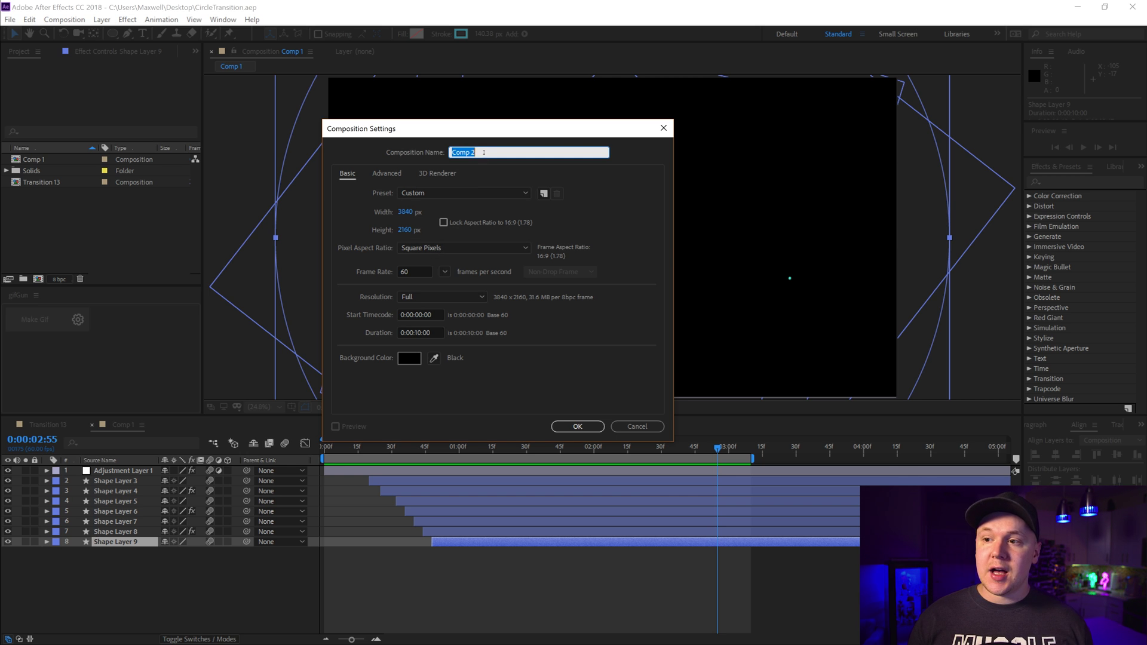
type("New Transition")
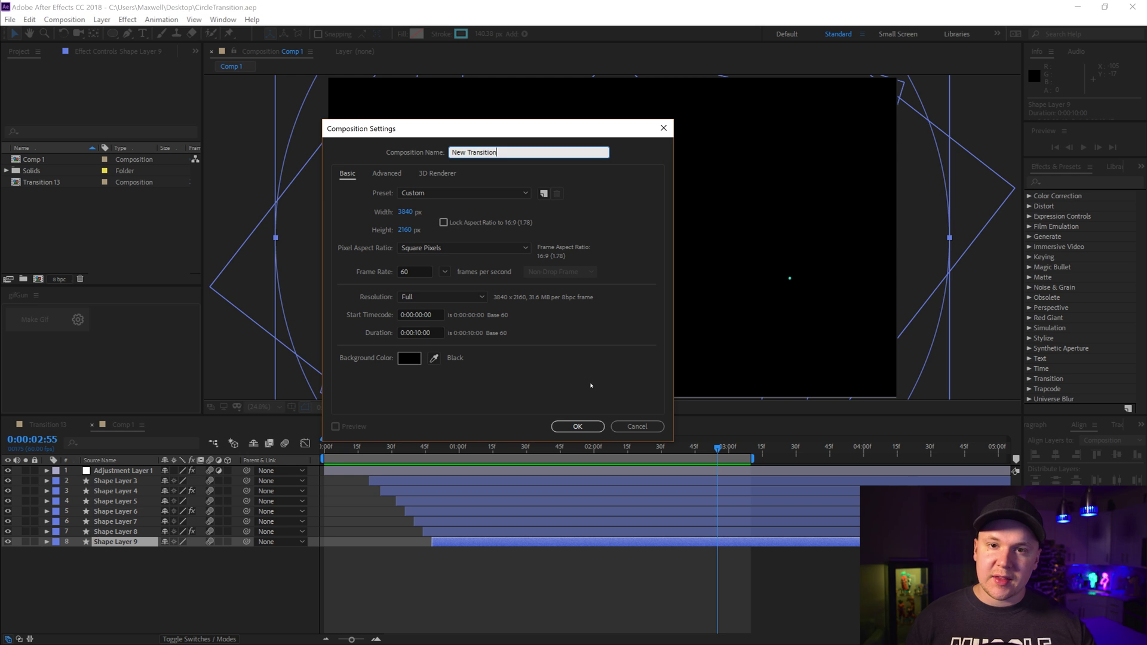
left_click(578, 426)
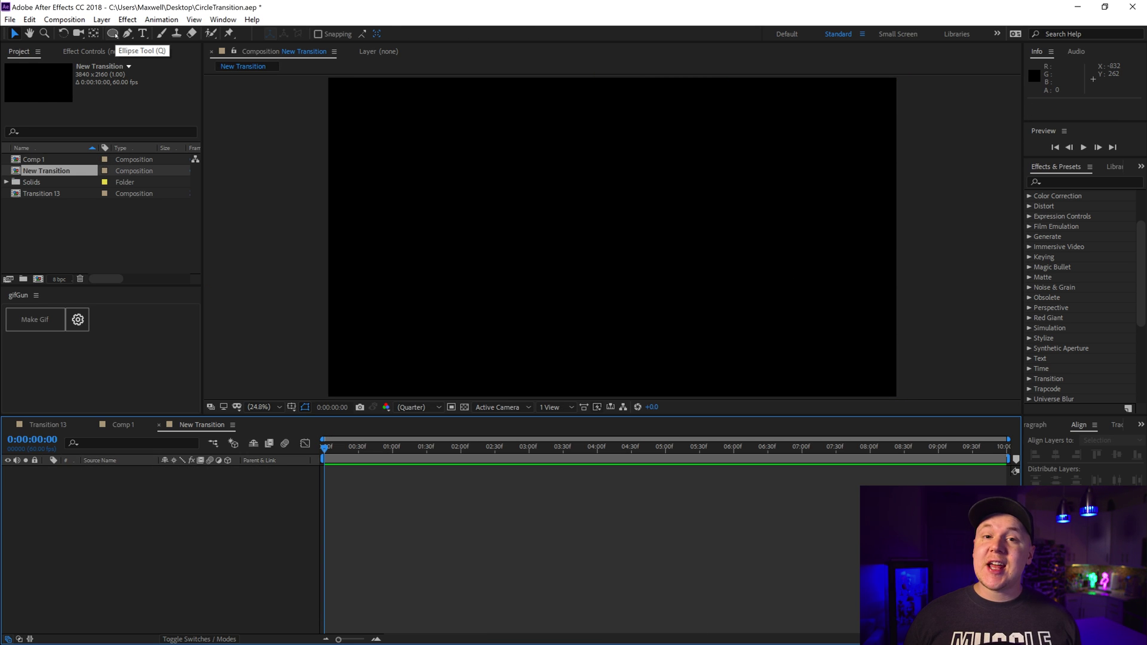
Draw a circle with the Ellipse tool and move it near the frame centre
left_click(114, 35)
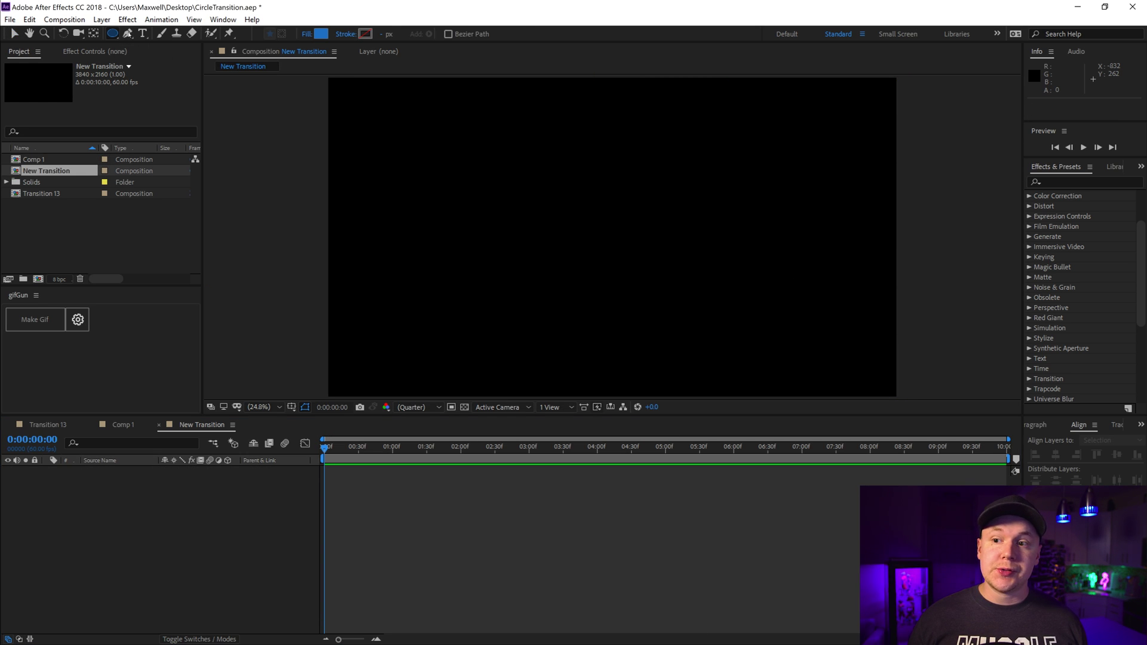
left_click_drag(508, 161, 677, 330)
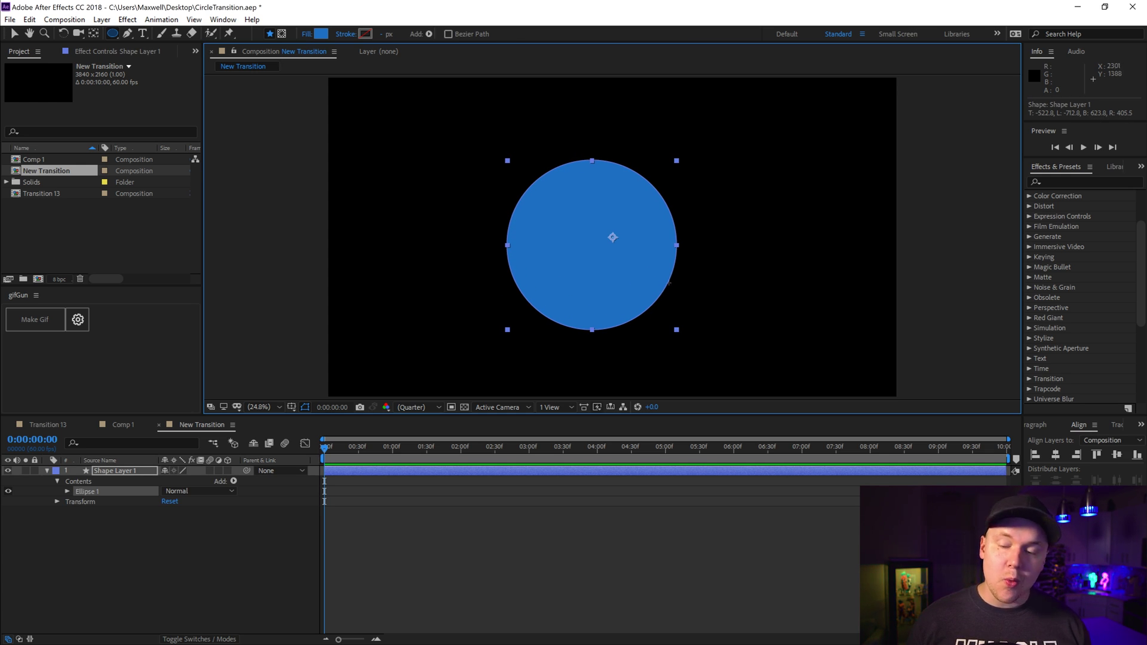
key("v")
left_click_drag(670, 282, 688, 266)
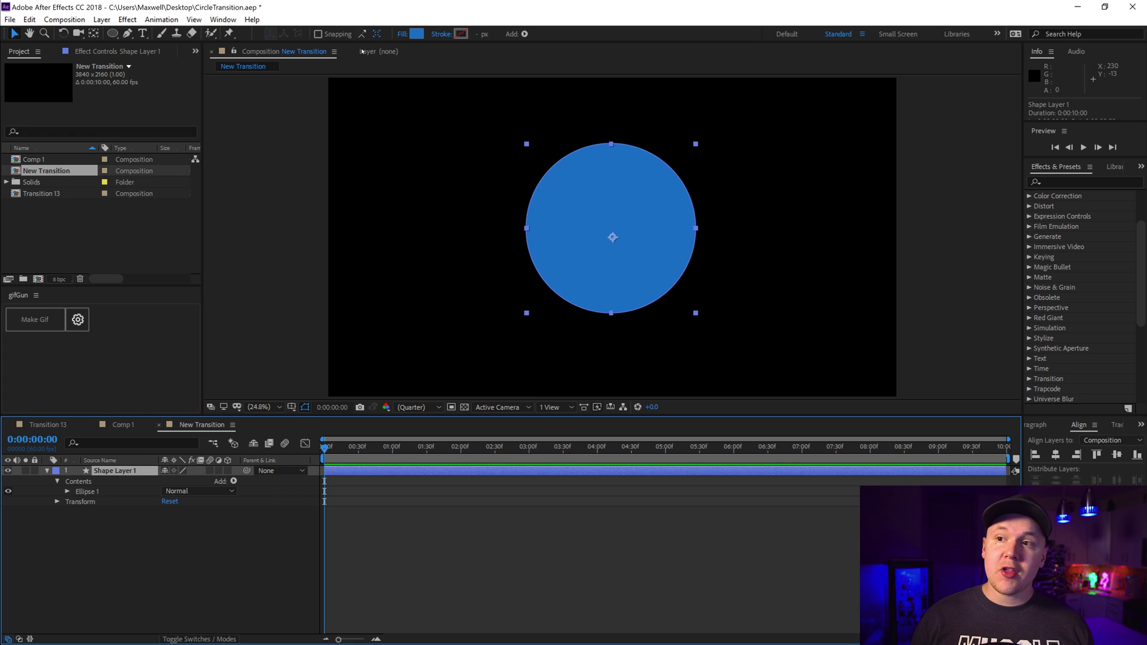
Set the circle's fill to None so only its outline remains
left_click(402, 34)
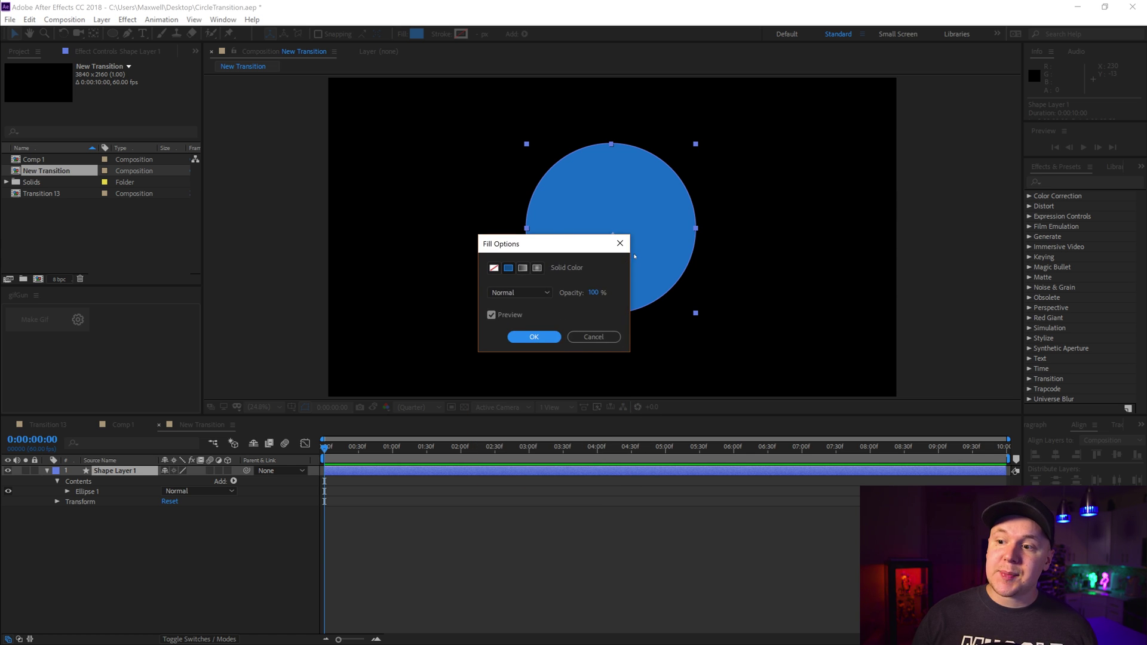
left_click(494, 268)
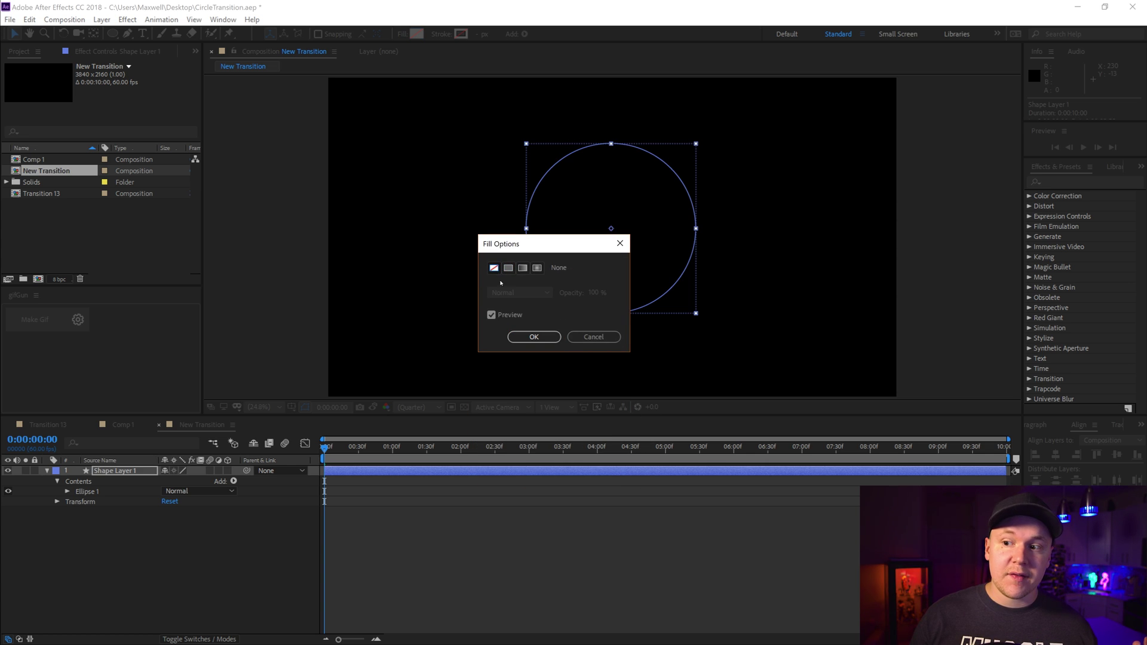
left_click(532, 337)
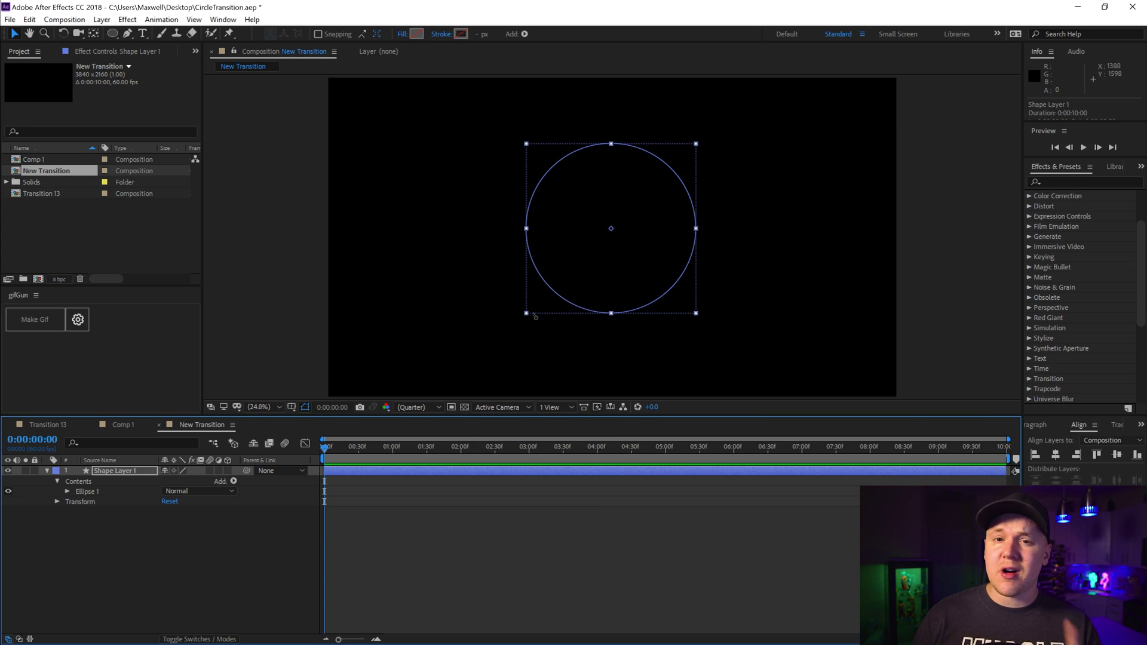
left_click(441, 34)
Give the circle a solid-colour stroke in a soft red (F93333)
left_click(508, 269)
left_click(535, 338)
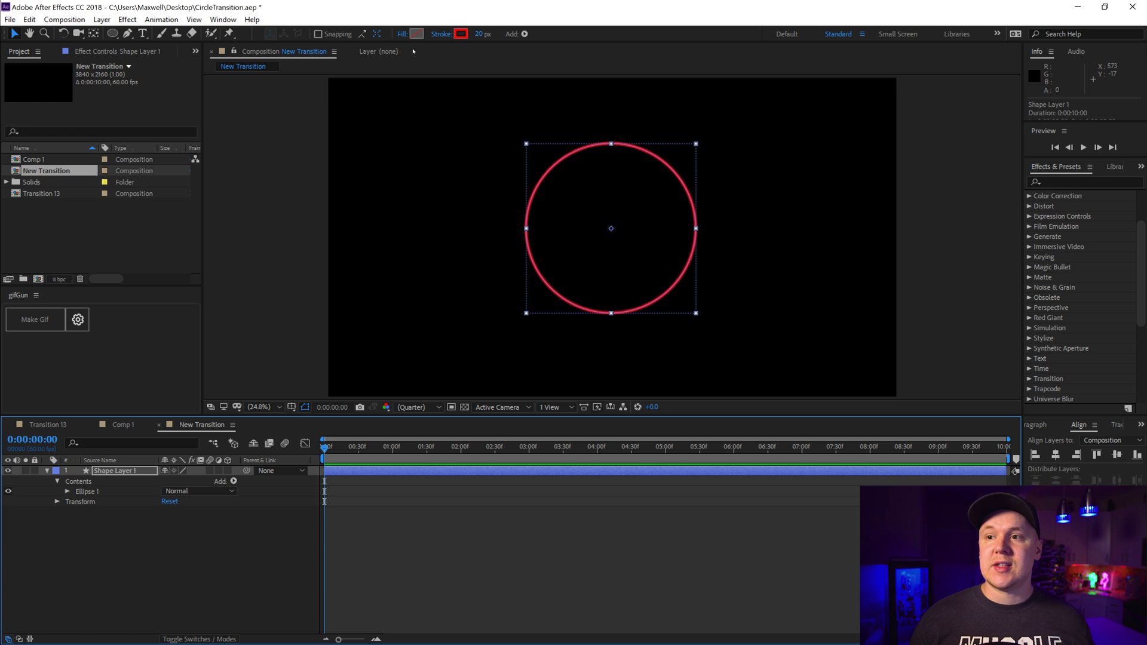
left_click(460, 34)
mouse_move(246, 389)
left_mouse_down()
mouse_move(579, 257)
mouse_move(564, 245)
left_mouse_up()
left_click_drag(386, 270, 523, 319)
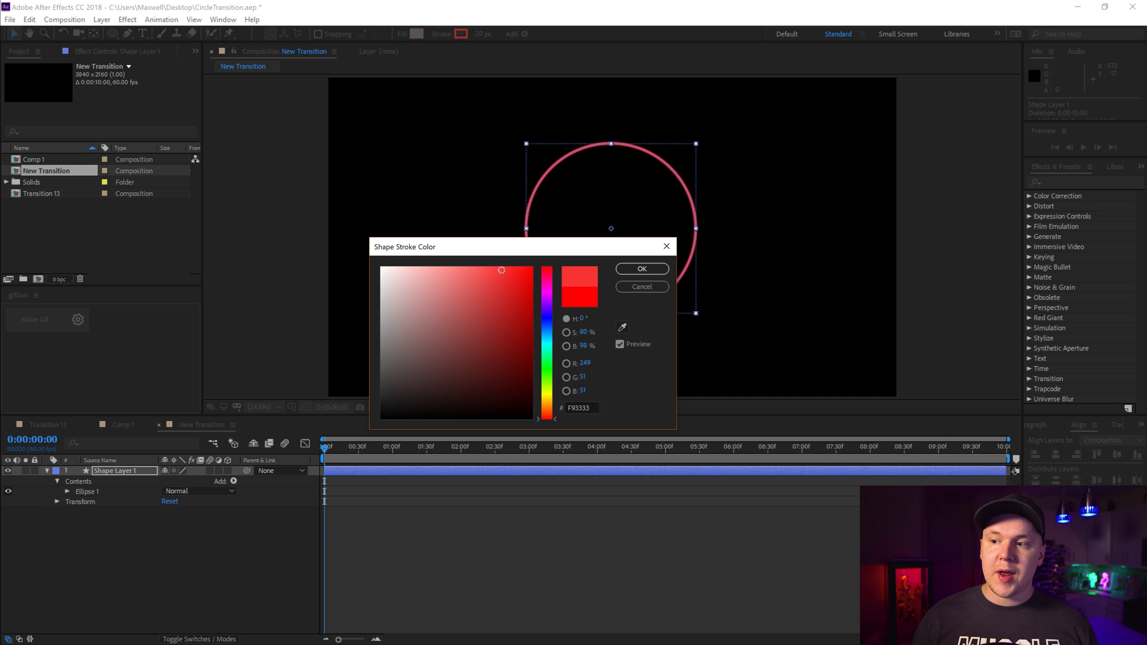
left_click(642, 269)
left_click(153, 600)
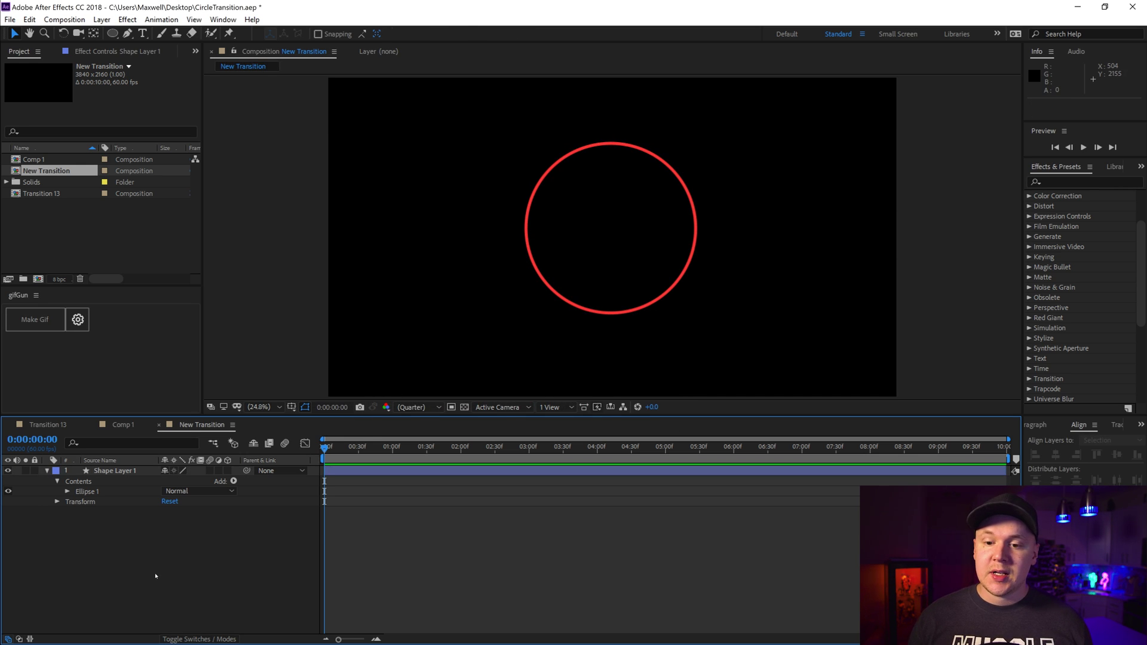
left_click(138, 472)
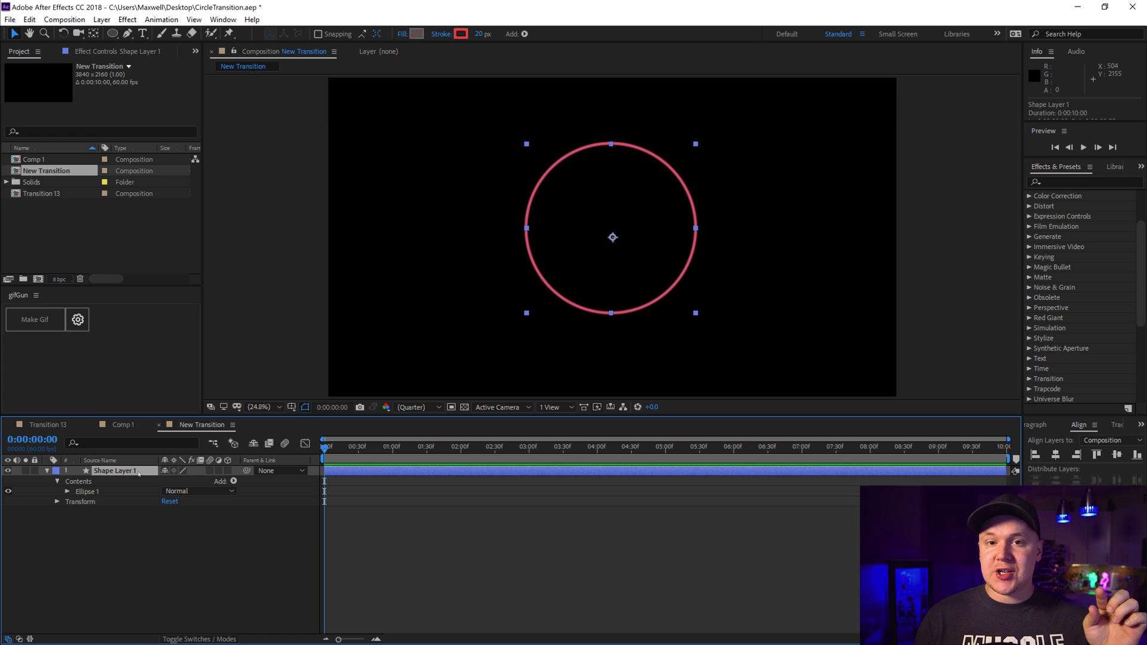
Keyframe the Ellipse's Stroke Width at 0 at the start of the timeline
key("u")
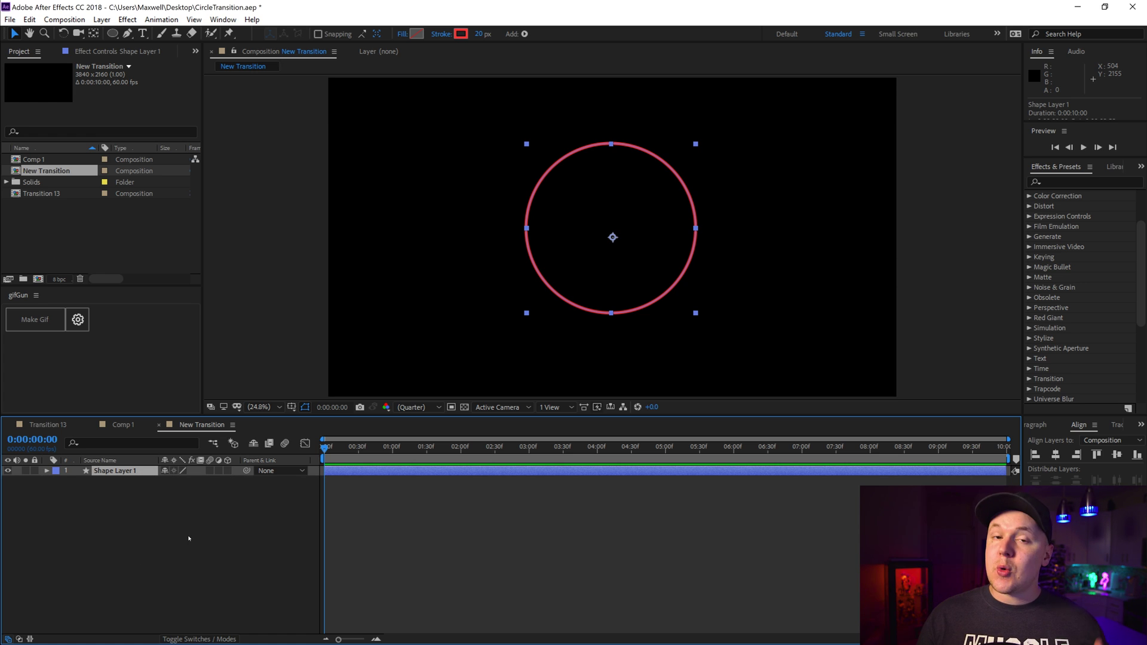
left_click(46, 471)
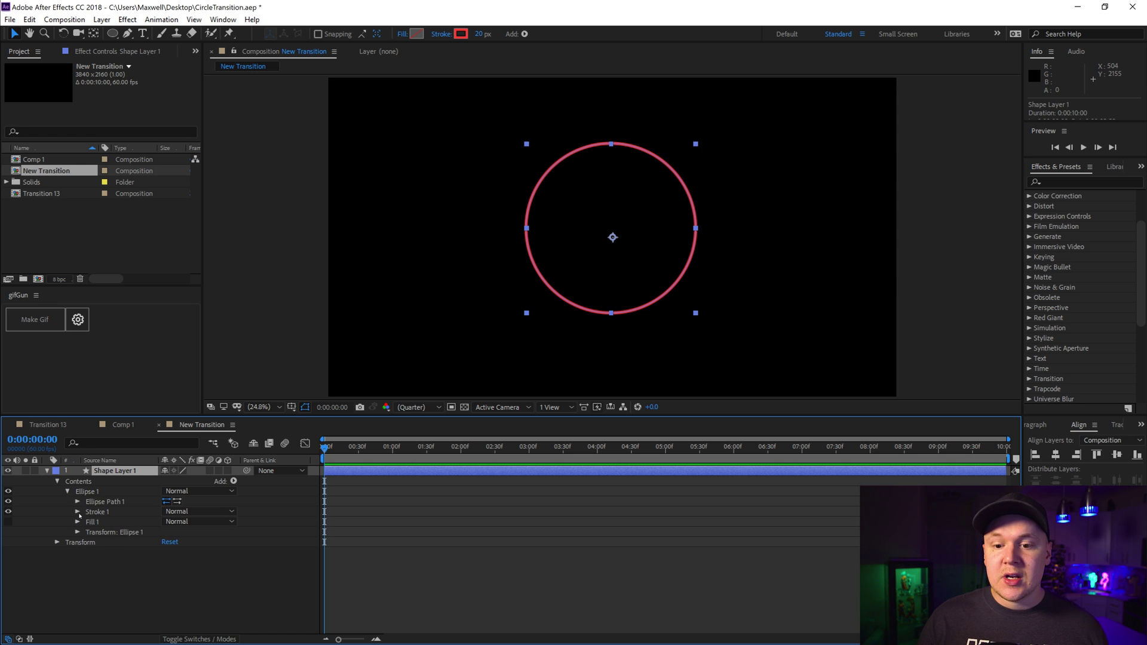
left_click(78, 512)
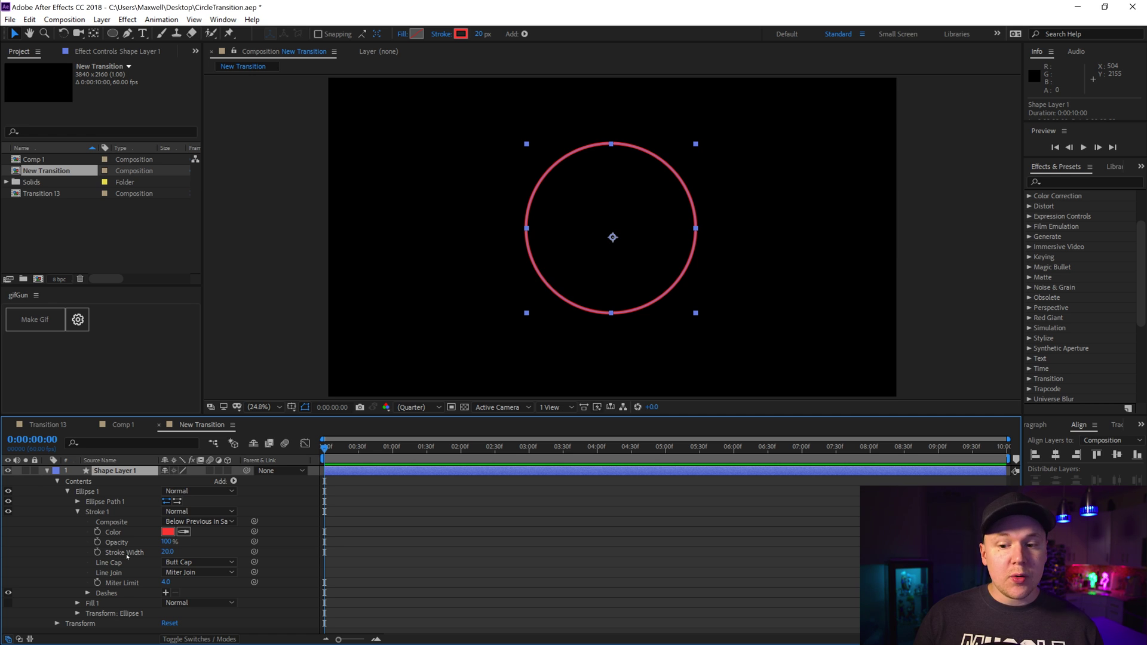
left_click(97, 552)
left_click(168, 552)
type("0")
key("Return")
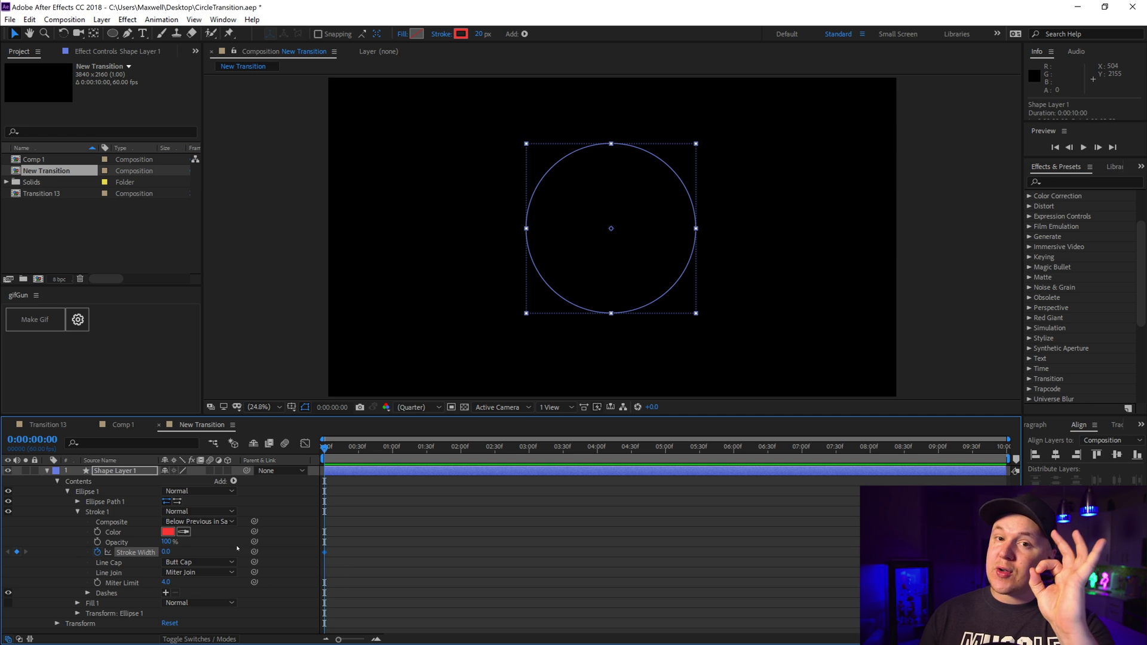
Set the Stroke Width to 360 at about one second
left_click_drag(324, 447, 392, 468)
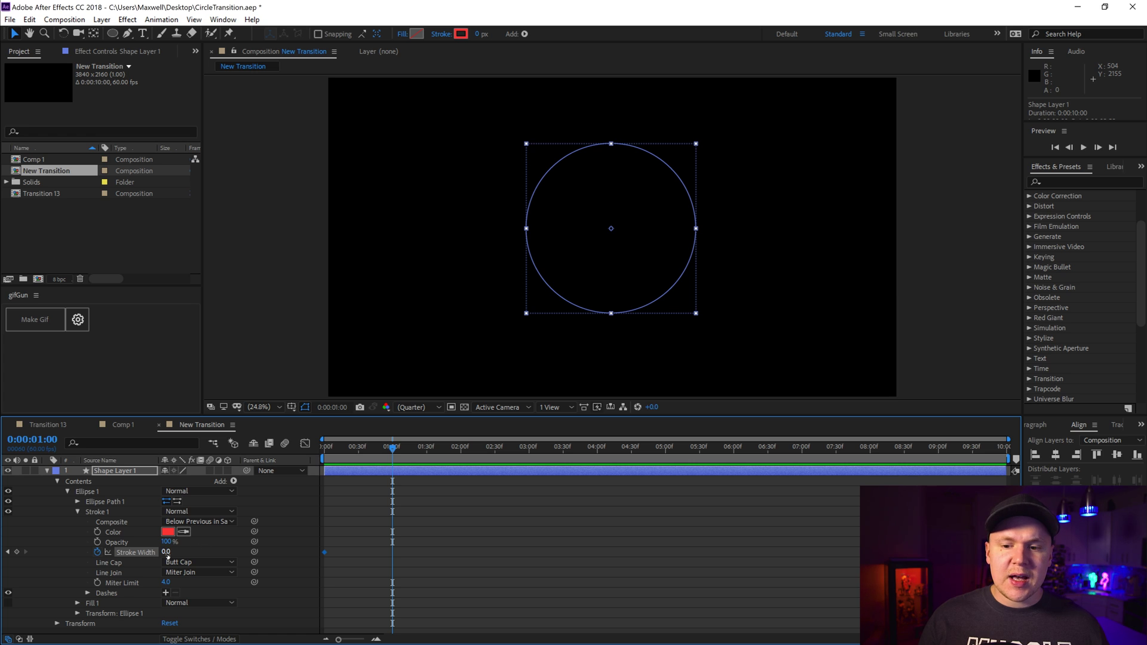
left_click(166, 552)
type("360")
key("Return")
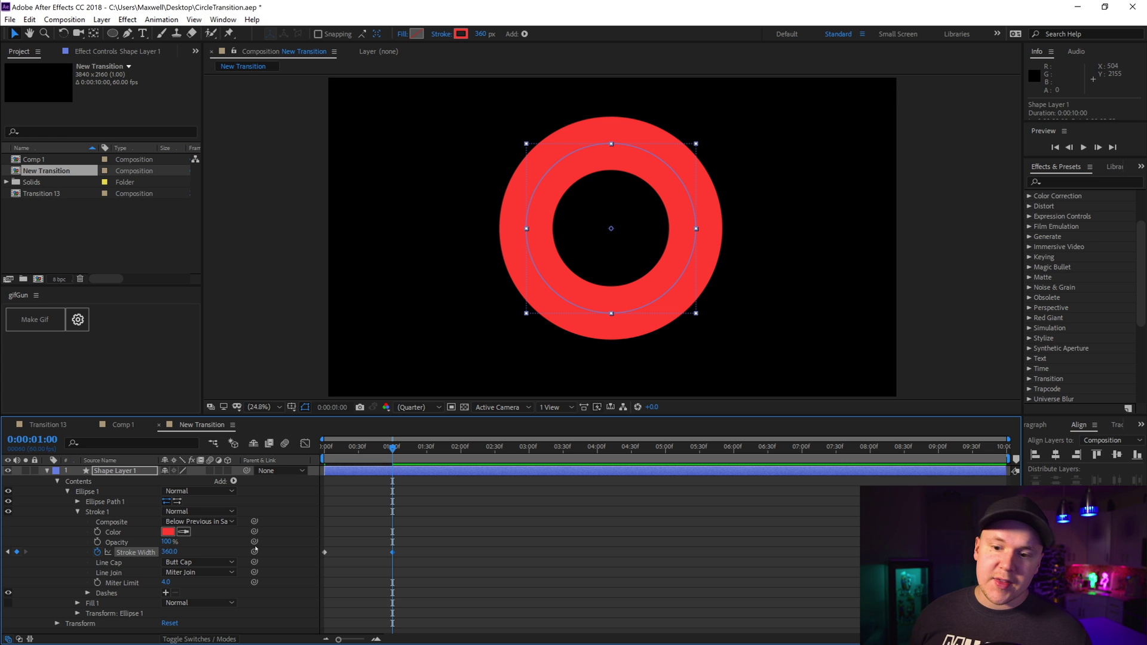
left_click(118, 470)
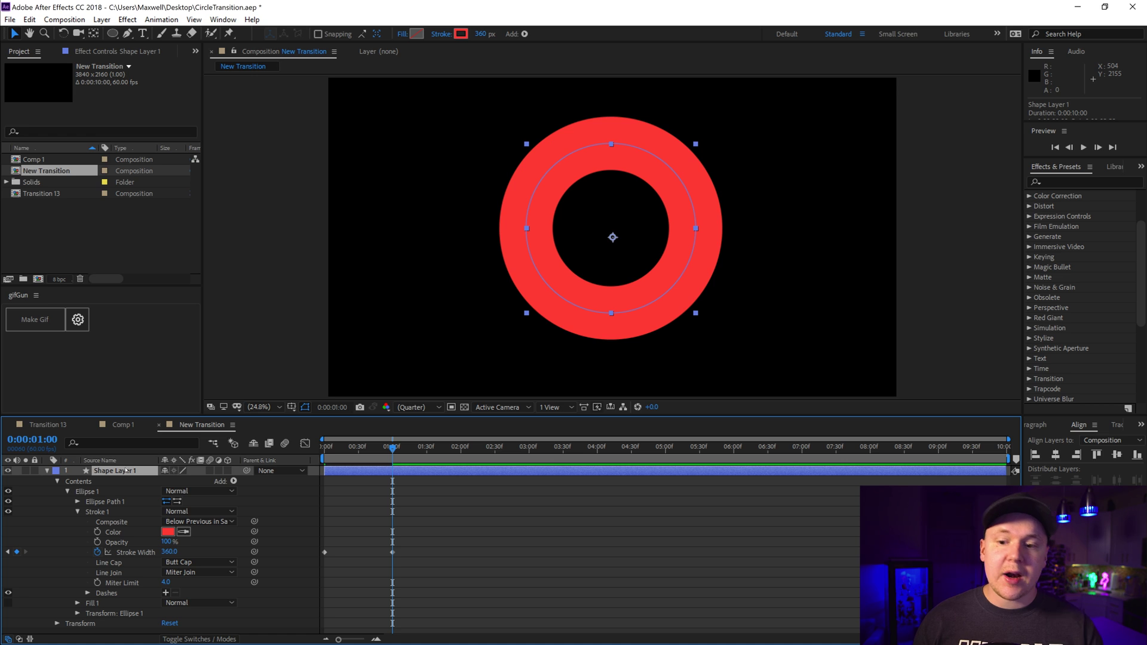
left_click(234, 481)
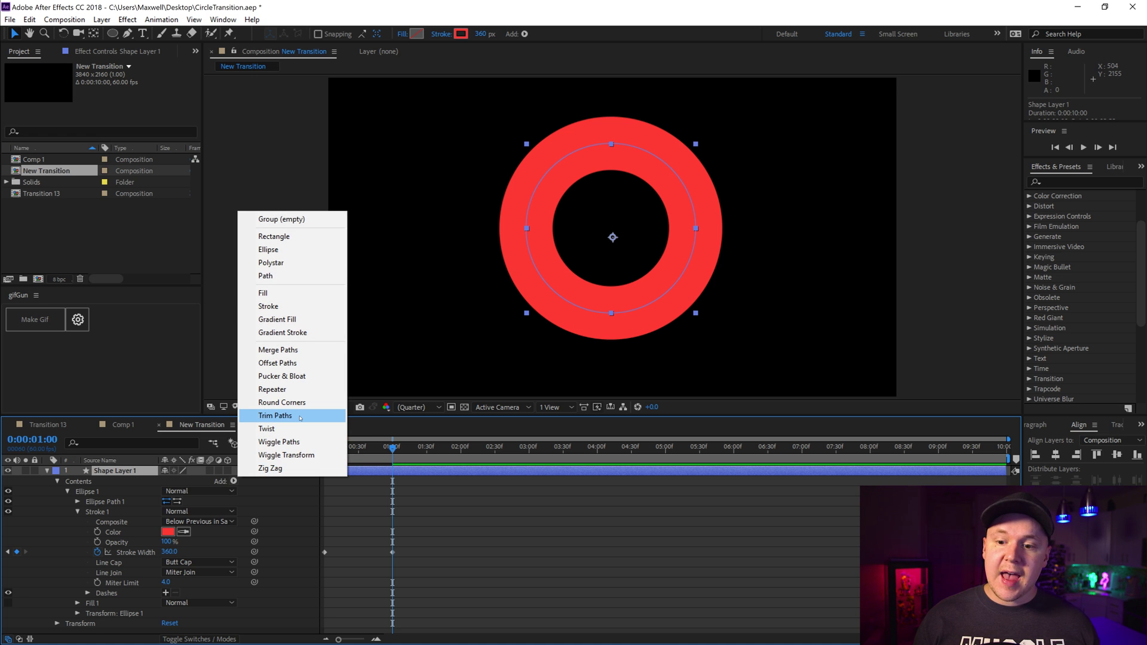
Add Trim Paths to the shape and keyframe its End at 1% at 0:00
left_click(300, 417)
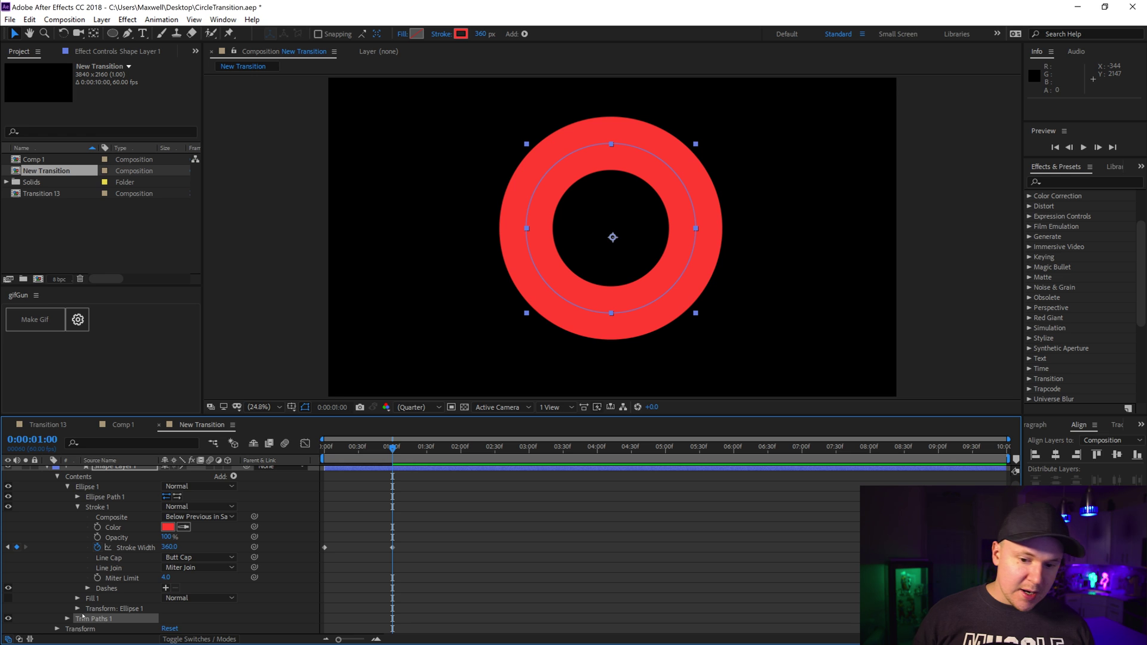
left_click(66, 619)
scroll(246, 588, "down", 3)
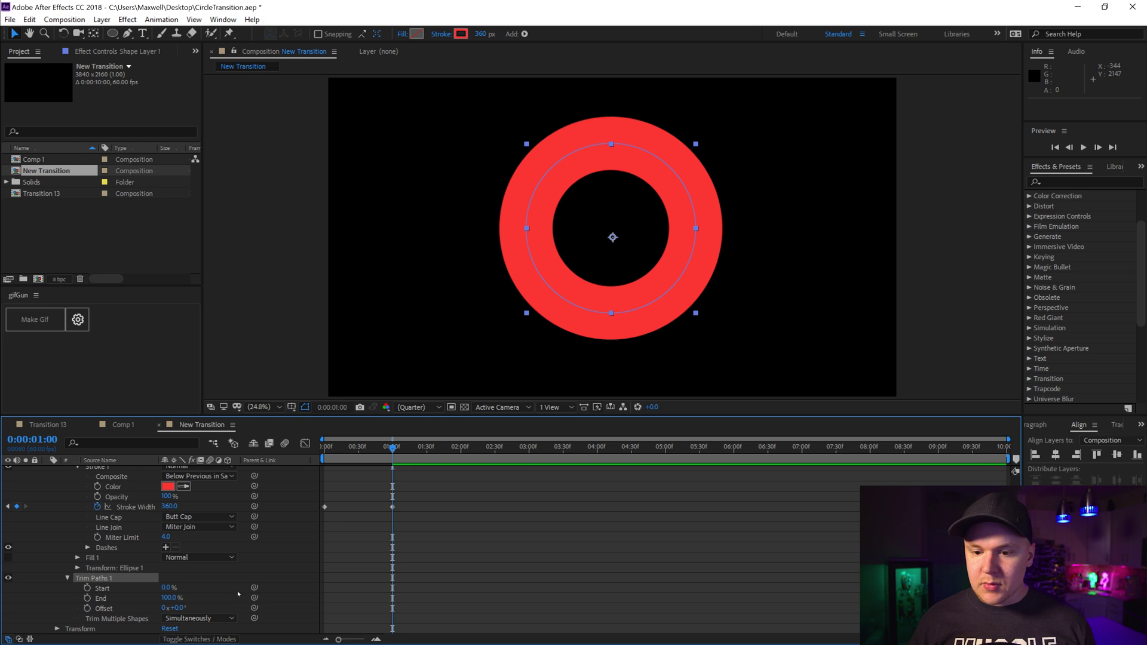
left_click(88, 598)
left_click_drag(393, 445, 323, 459)
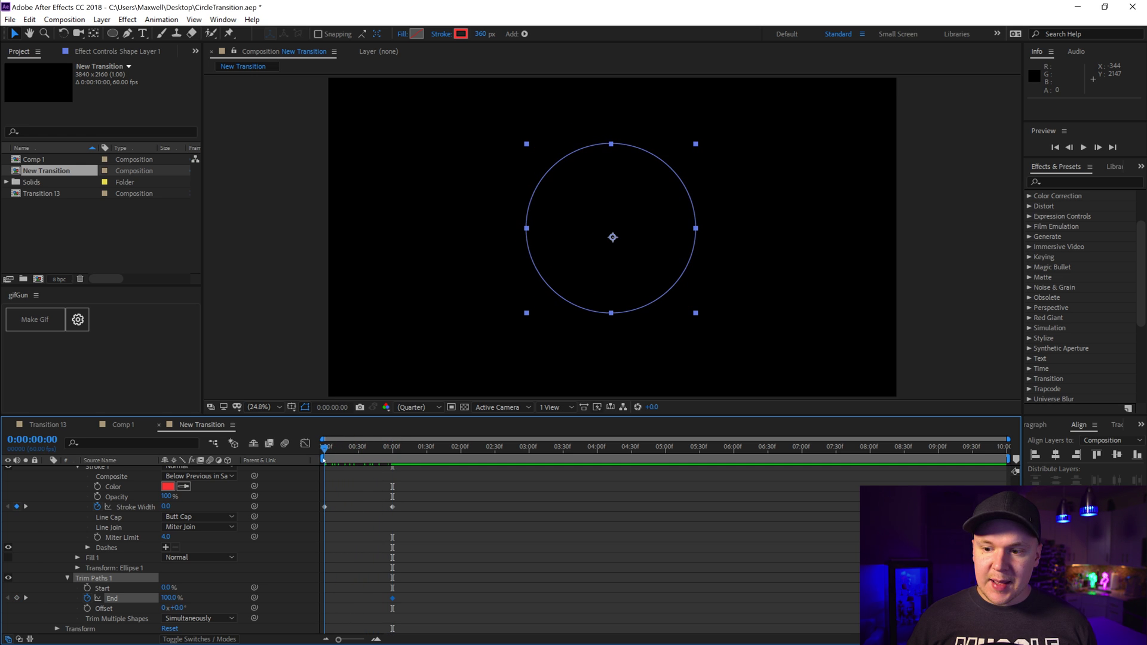
type("1")
key("Return")
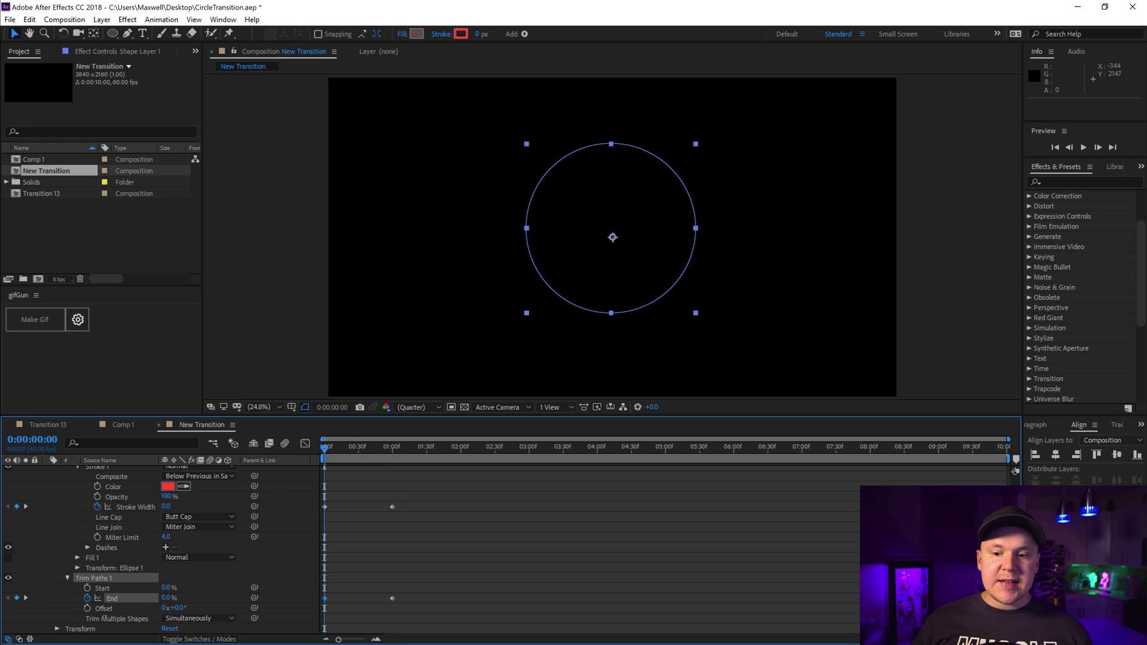
Scrub forward to watch the ring's arc draw on to 100%
left_click_drag(347, 589, 312, 609)
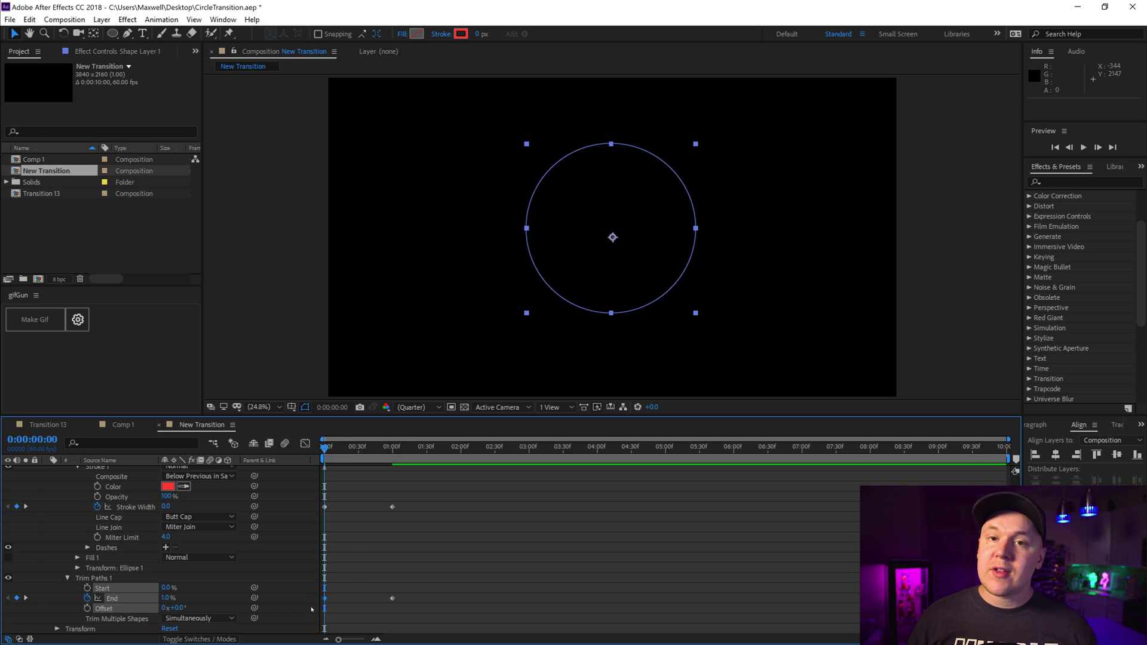
left_click(353, 479)
left_click_drag(324, 447, 417, 453)
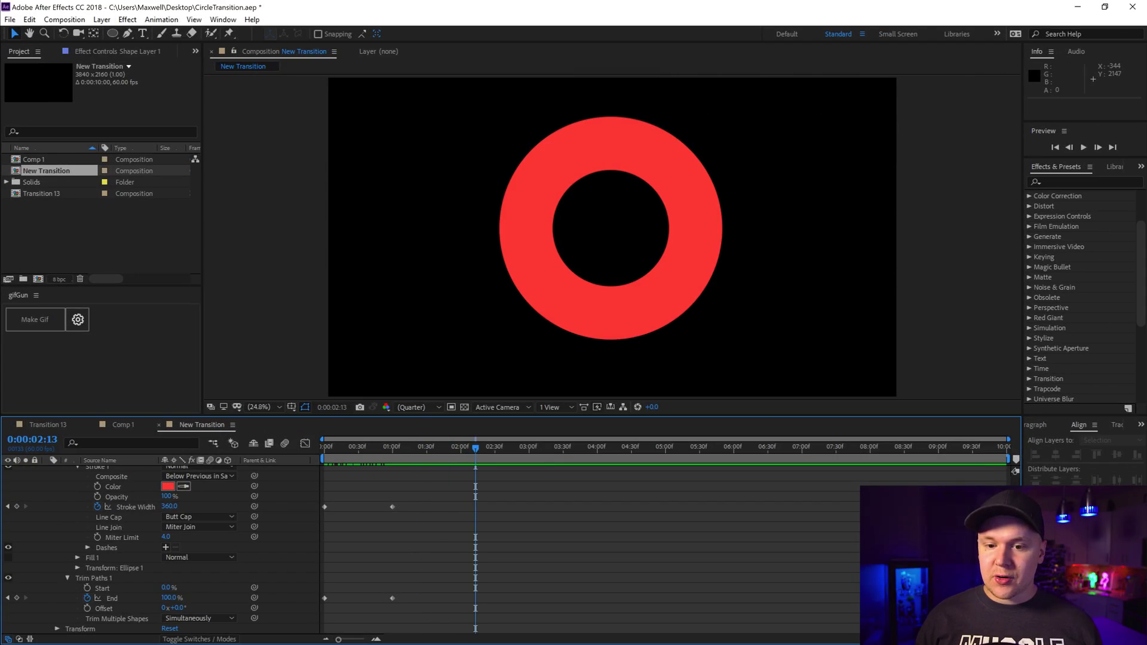
Hold Stroke Width at 360 until 2:13, then bring it to 0 at 3:09
left_click(17, 506)
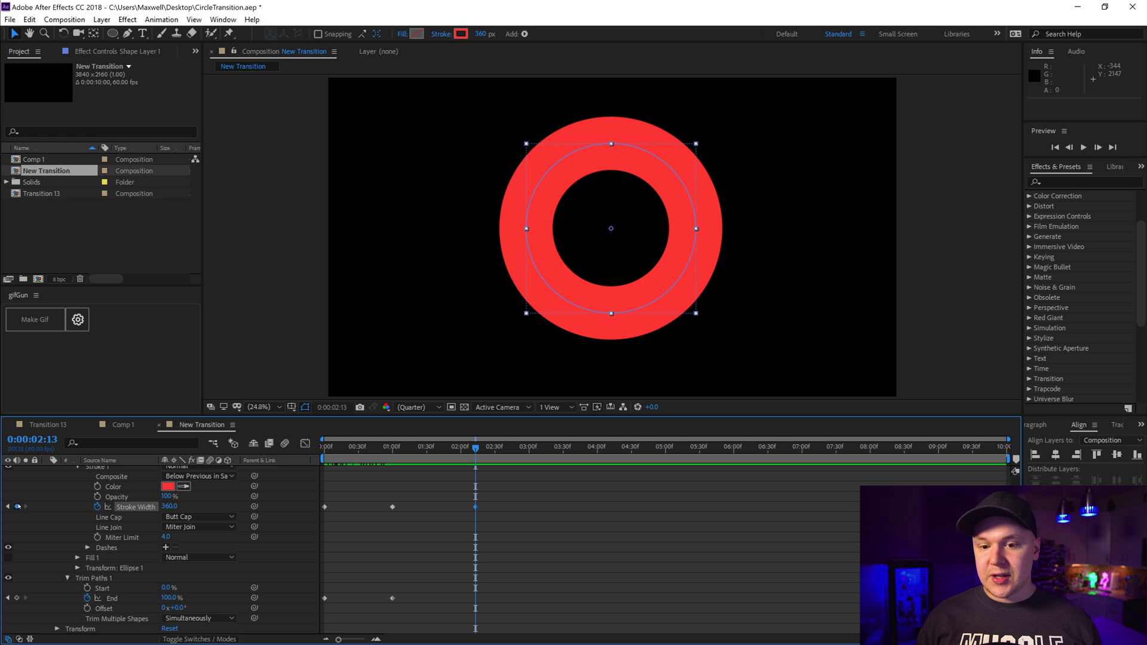
left_click_drag(476, 446, 539, 447)
left_click(169, 507)
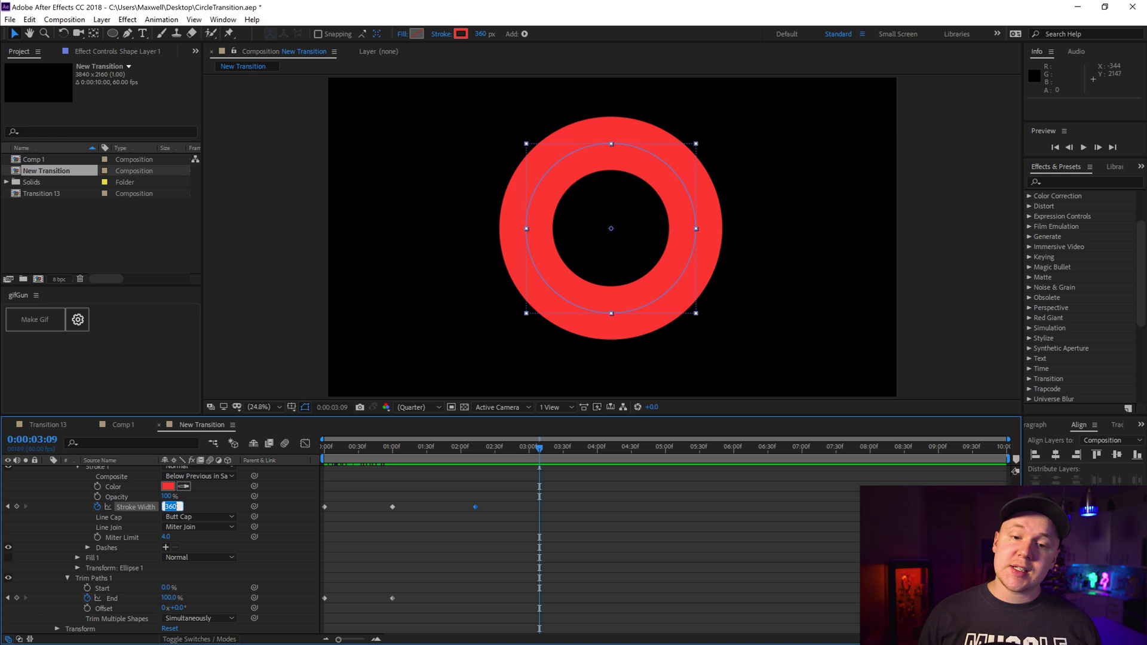
type("0")
key("Return")
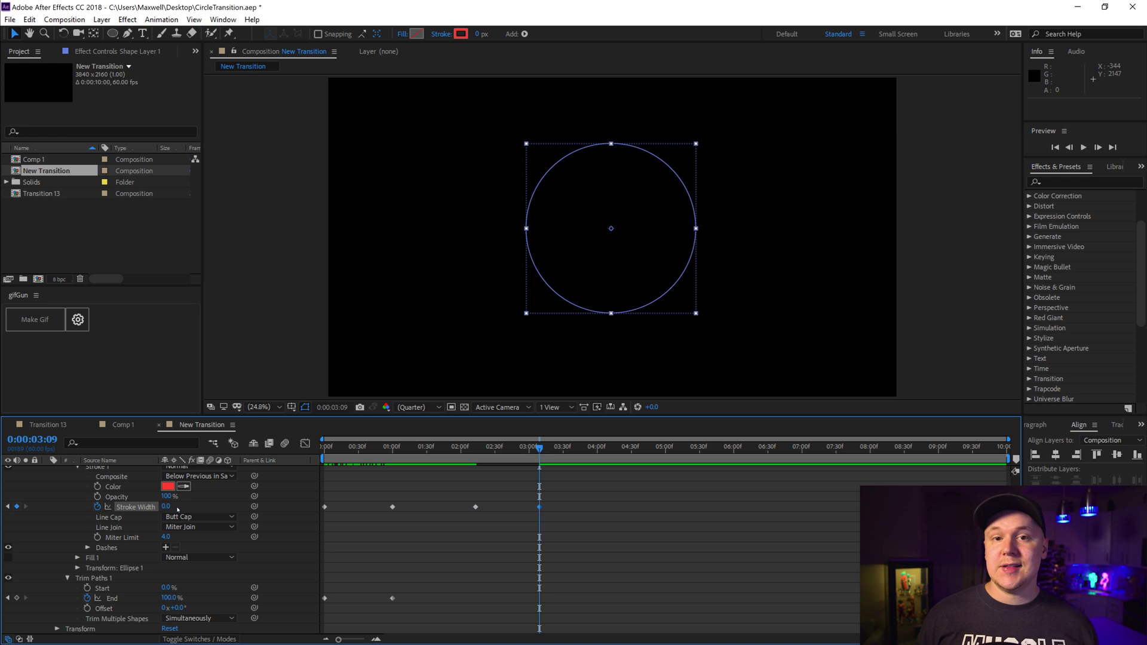
Keyframe the Trim Paths Start and move its first keyframe to 0:00:02:14
left_click(100, 580)
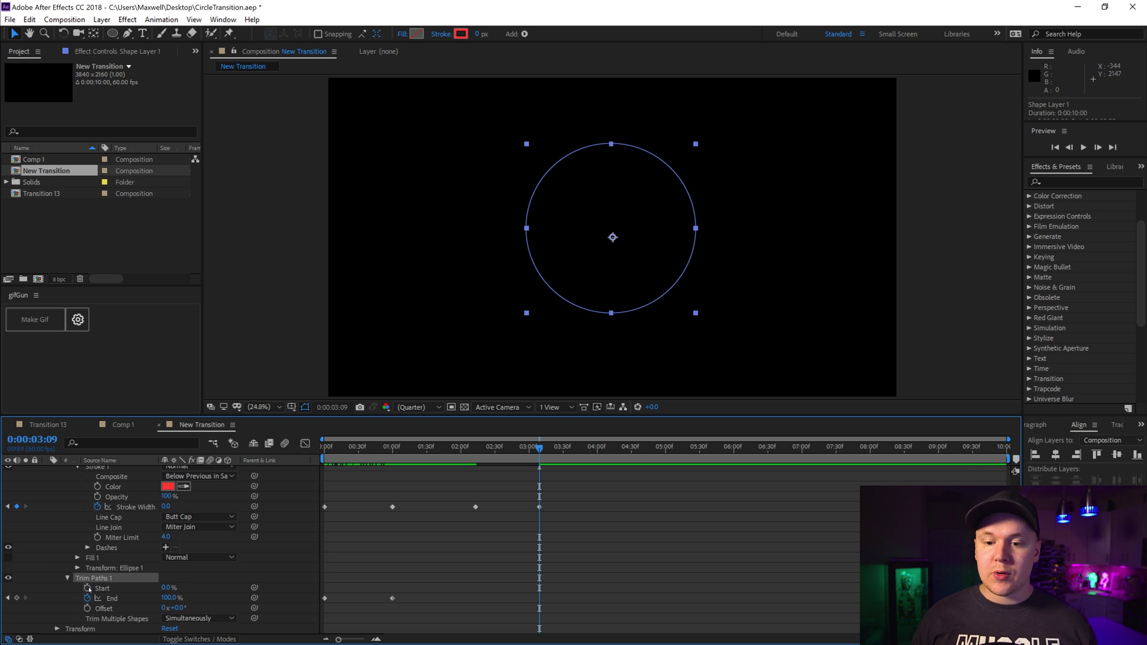
left_click(87, 589)
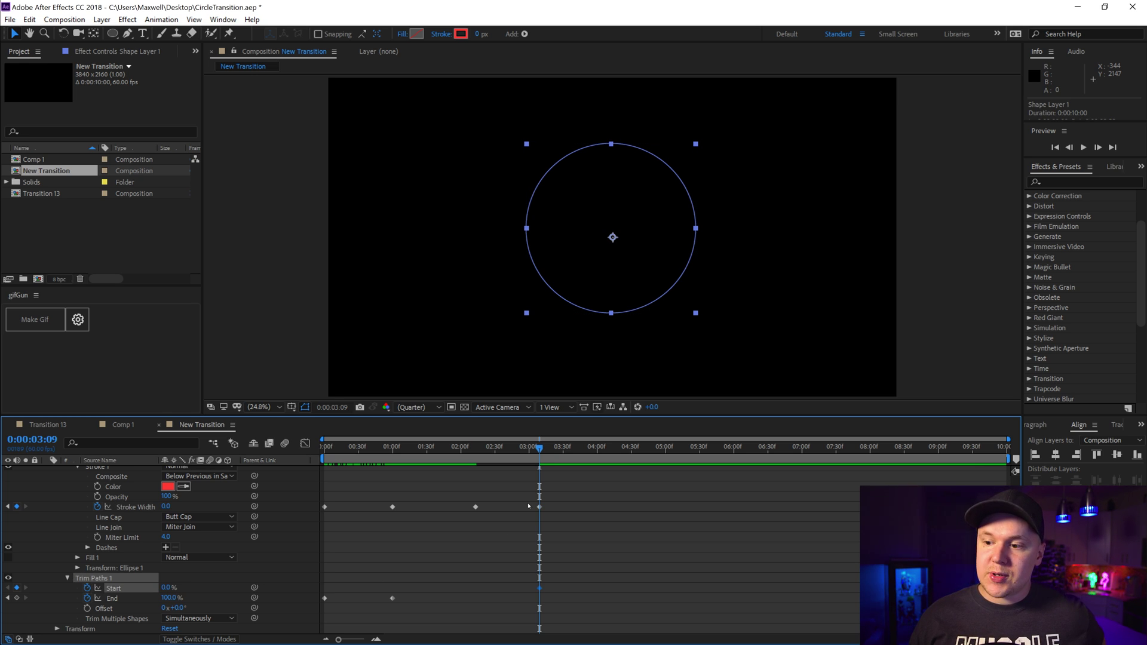
left_click_drag(539, 449, 474, 449)
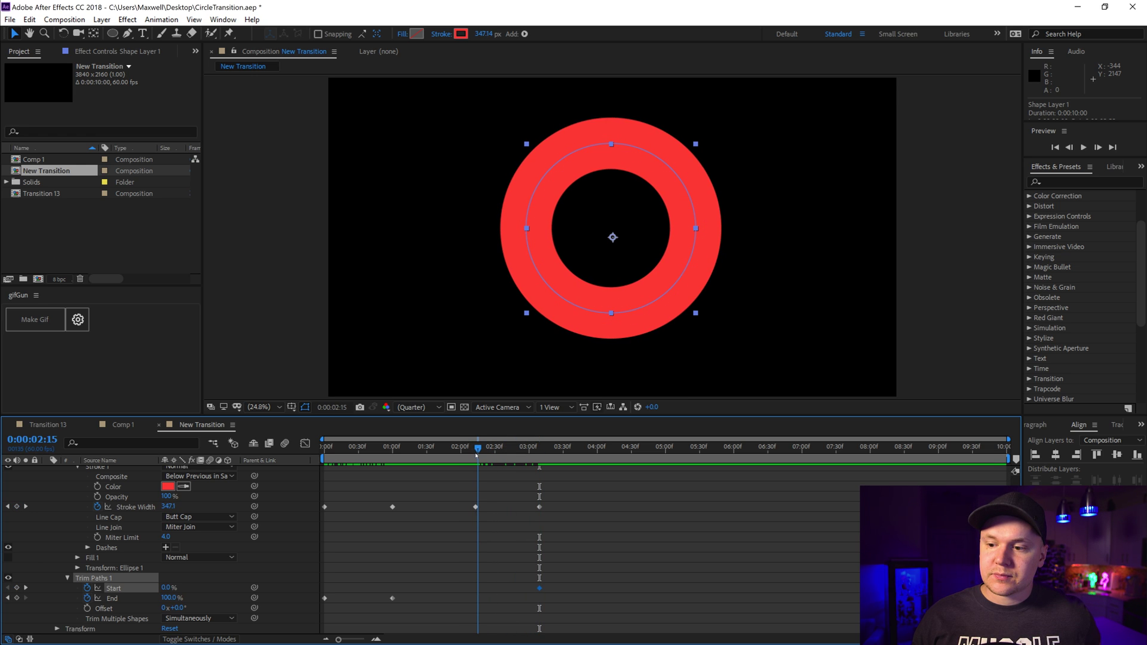
left_click_drag(538, 589, 476, 588)
left_click_drag(474, 449, 539, 448)
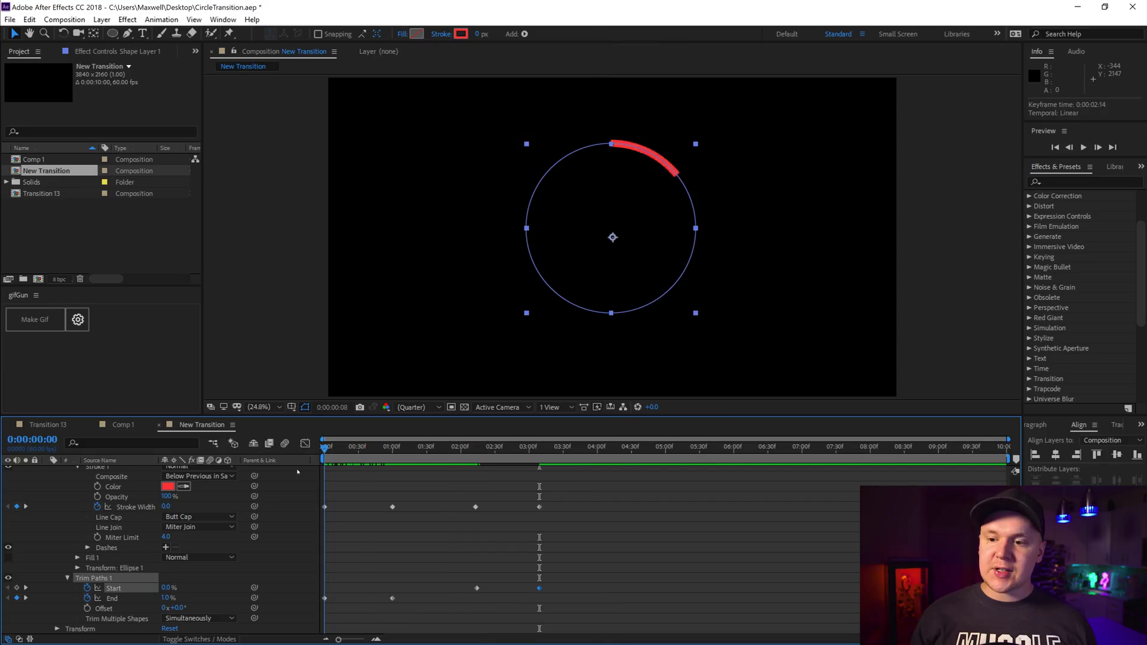
Scrub from the beginning to review the ring drawing on, thickening and wiping away
left_click_drag(334, 461, 602, 457)
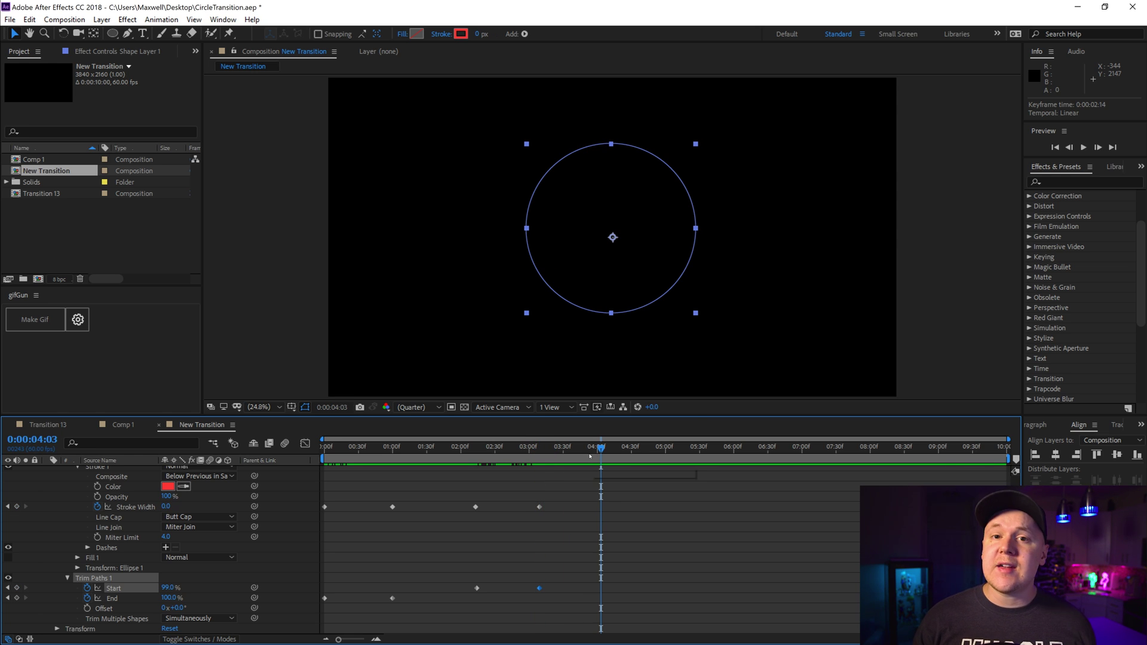
Apply Easy Ease to all Stroke Width, Start and End keyframes, then preview
mouse_move(662, 495)
left_mouse_down()
mouse_move(307, 602)
mouse_move(293, 616)
left_mouse_up()
right_click(391, 599)
mouse_move(451, 590)
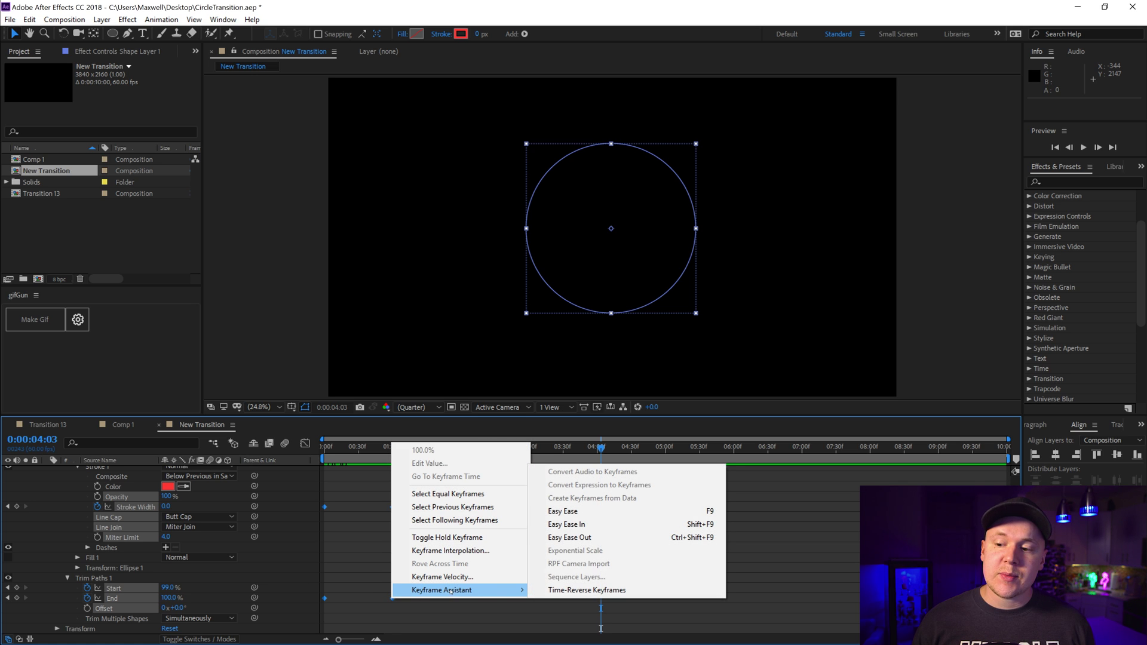
left_click(568, 512)
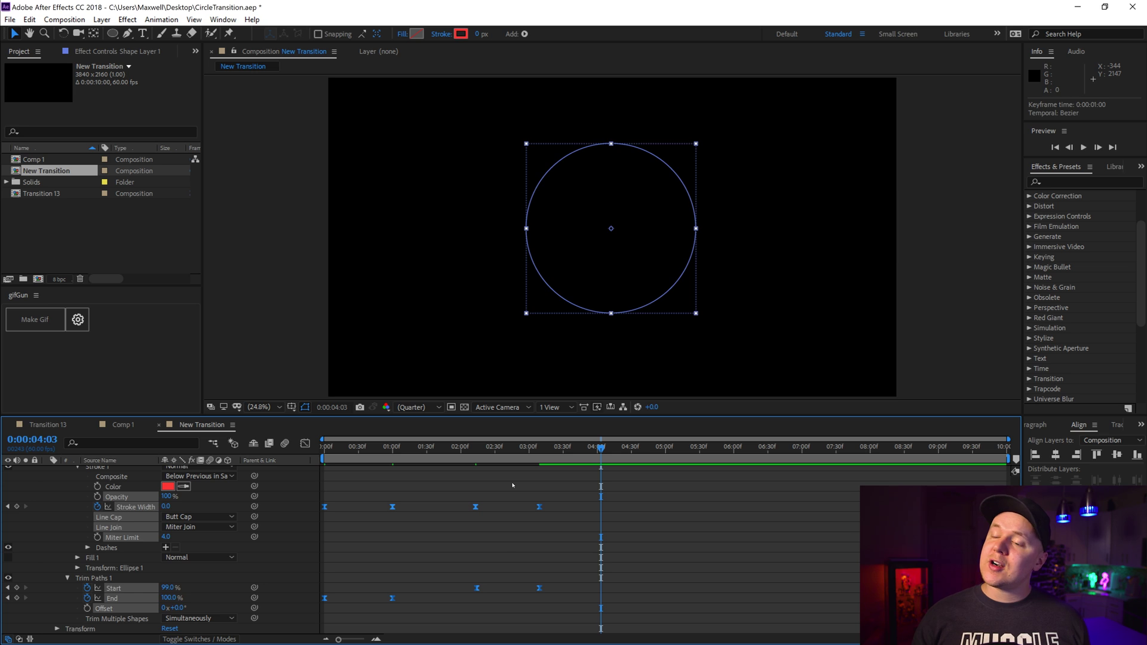
key("space")
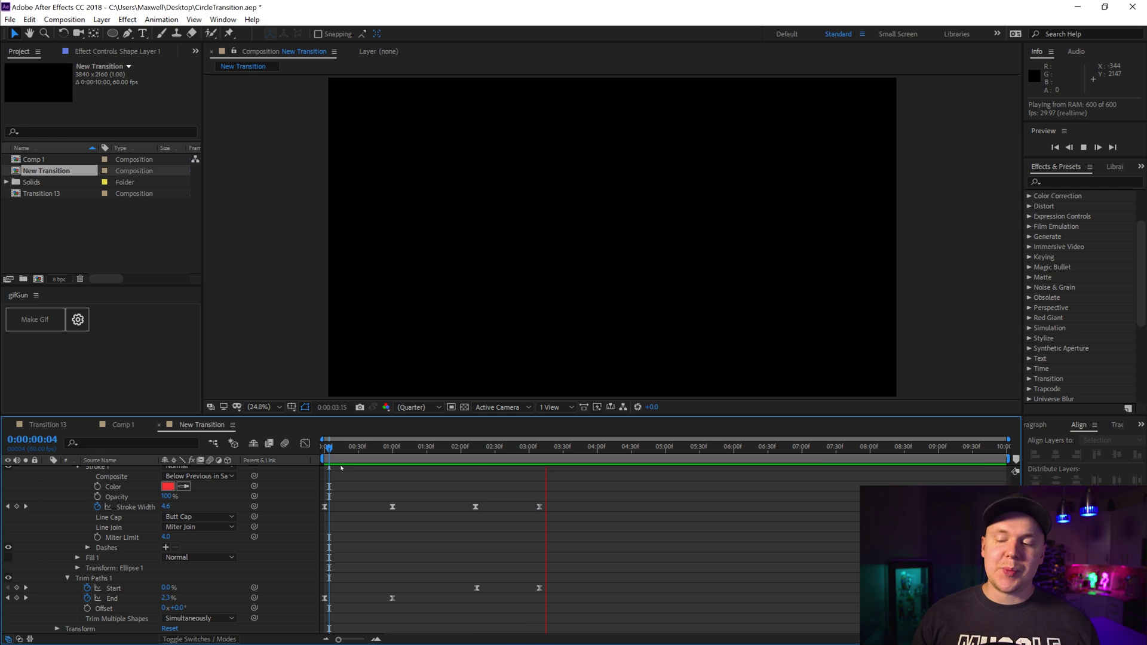
key("space")
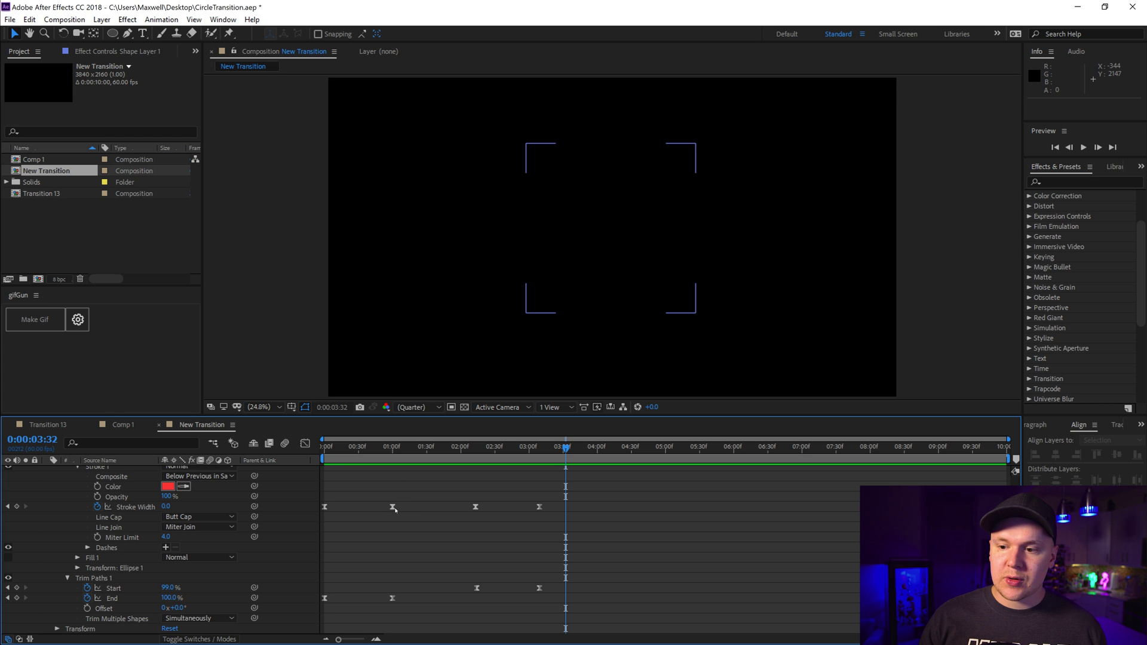
Move Stroke Width keyframes to 0:30 and 2:42 and the End keyframe to 1:18
left_click_drag(395, 510, 360, 510)
left_click_drag(476, 507, 509, 506)
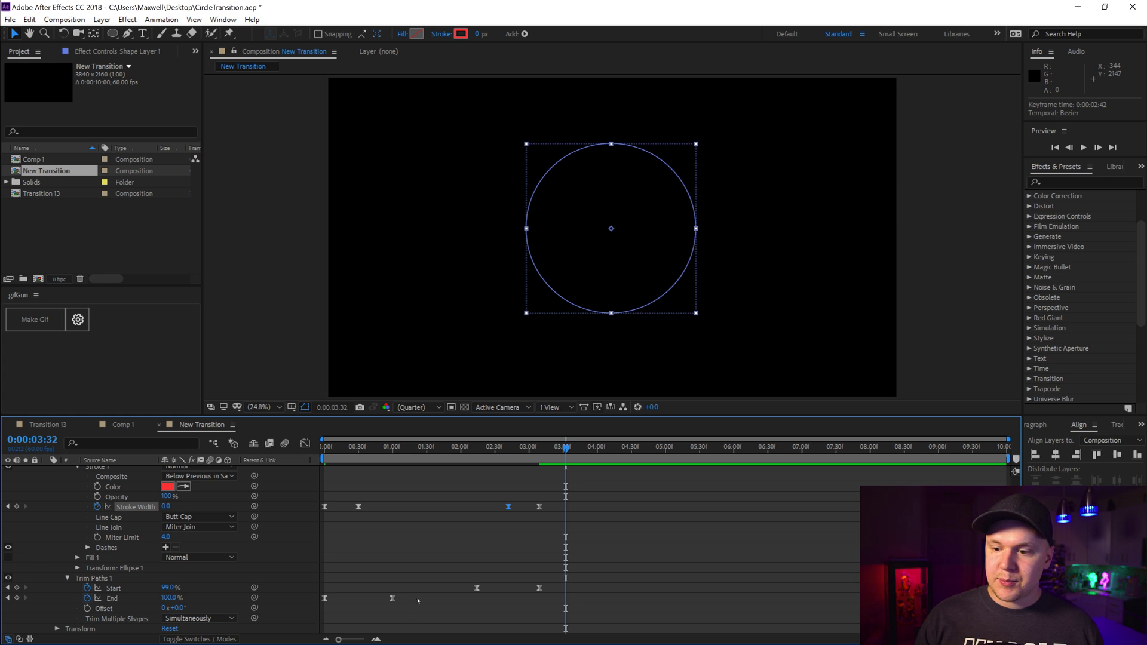
left_click_drag(392, 598, 413, 598)
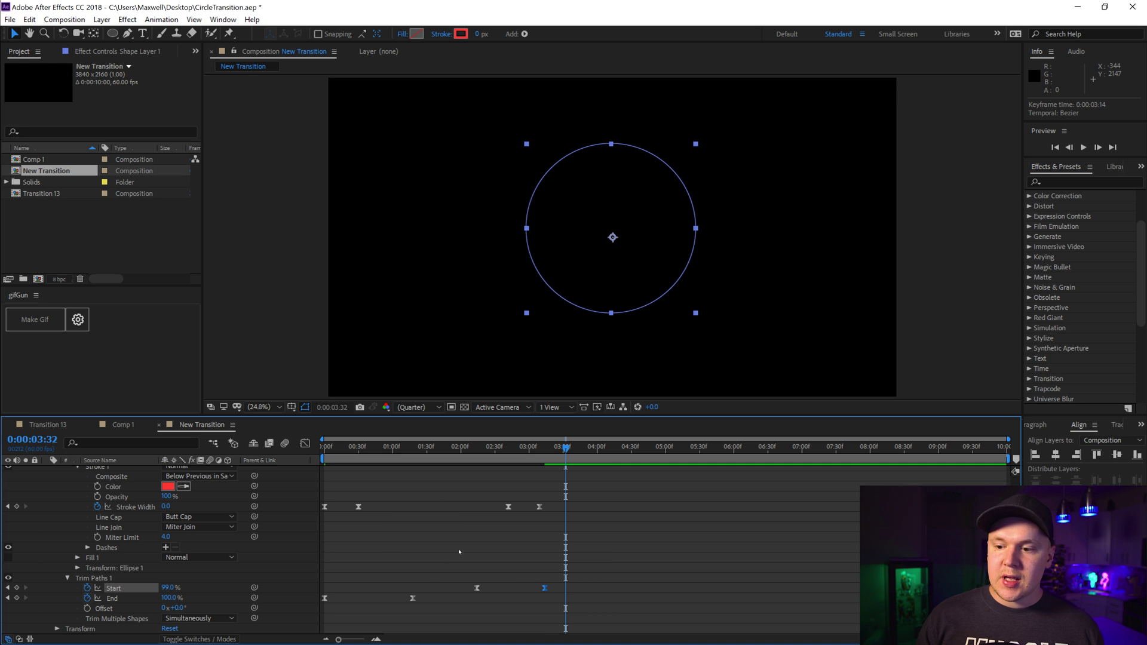
left_click_drag(608, 568, 314, 599)
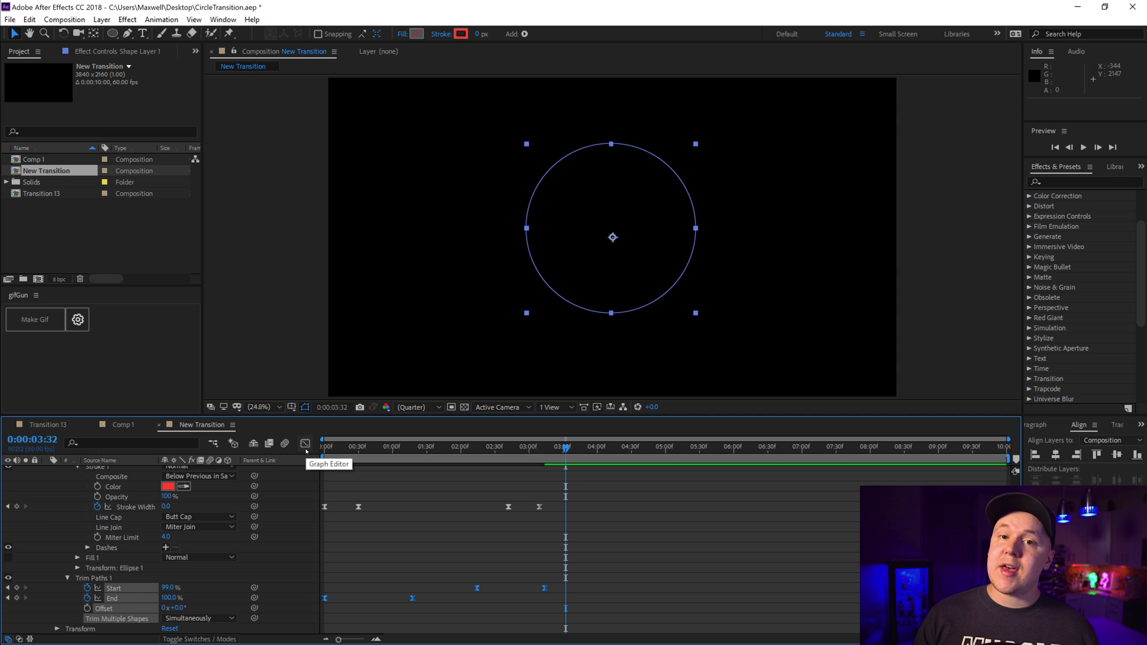
In the speed graph, pull Start and End influence handles outward for sharp easing, then preview
left_click(305, 443)
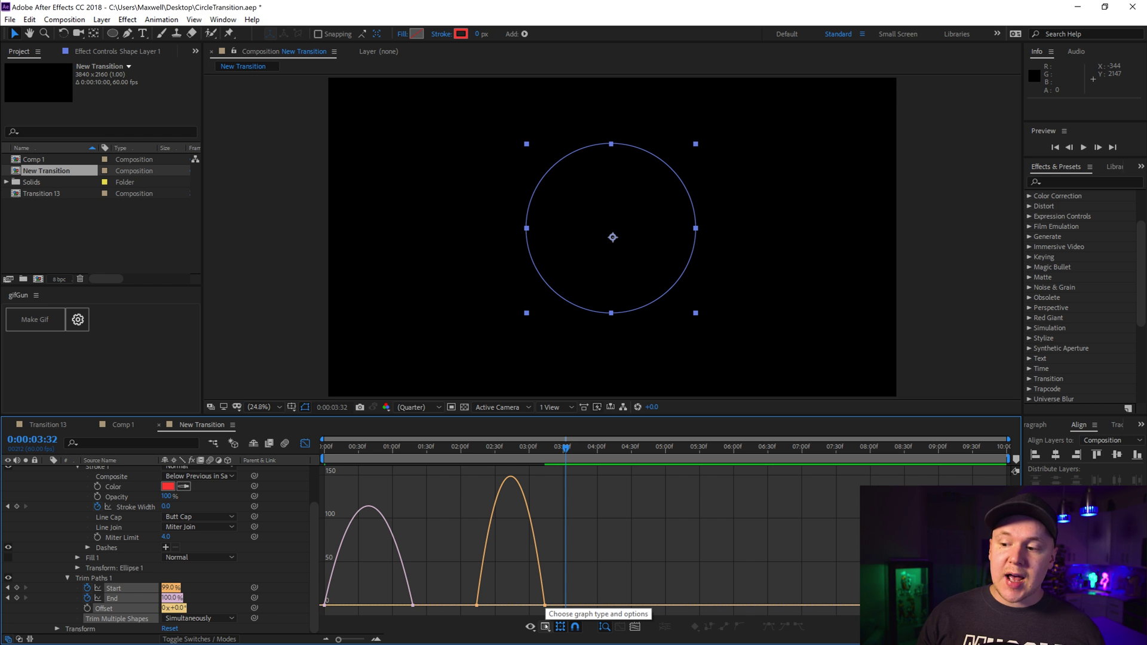
left_click(546, 626)
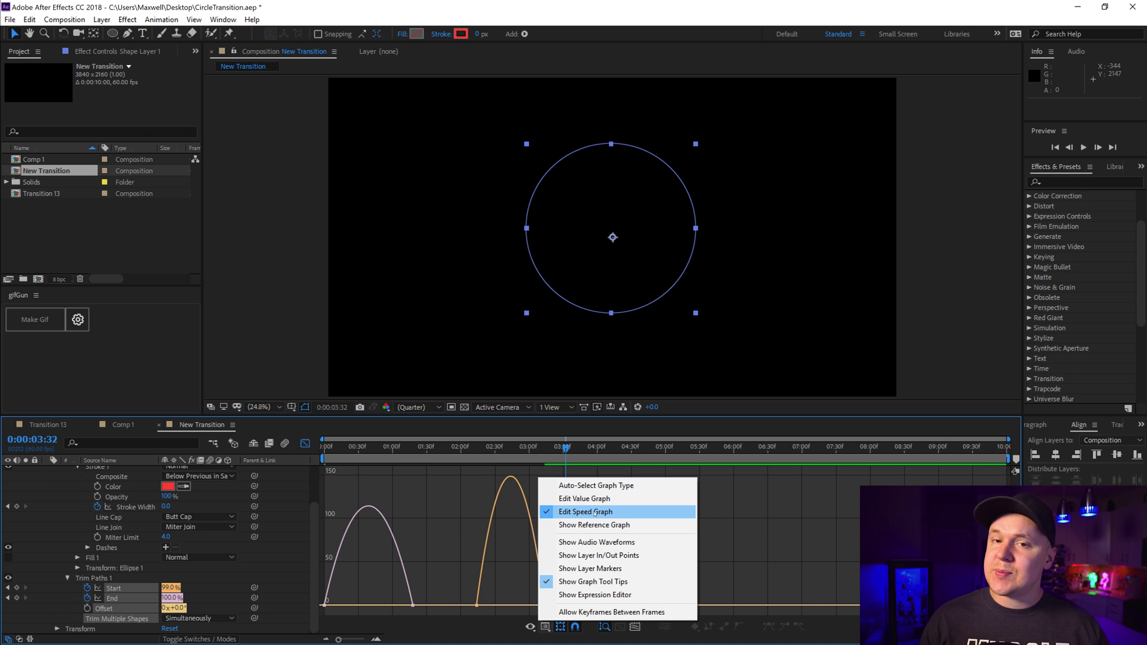
left_click(454, 569)
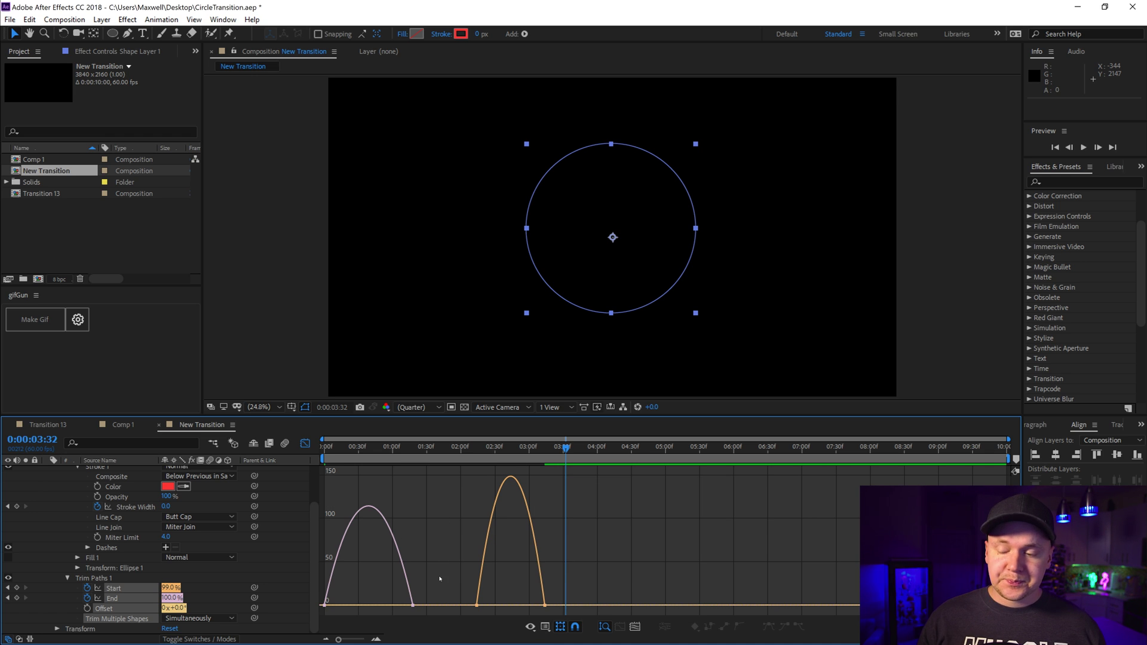
left_click_drag(672, 547, 377, 607)
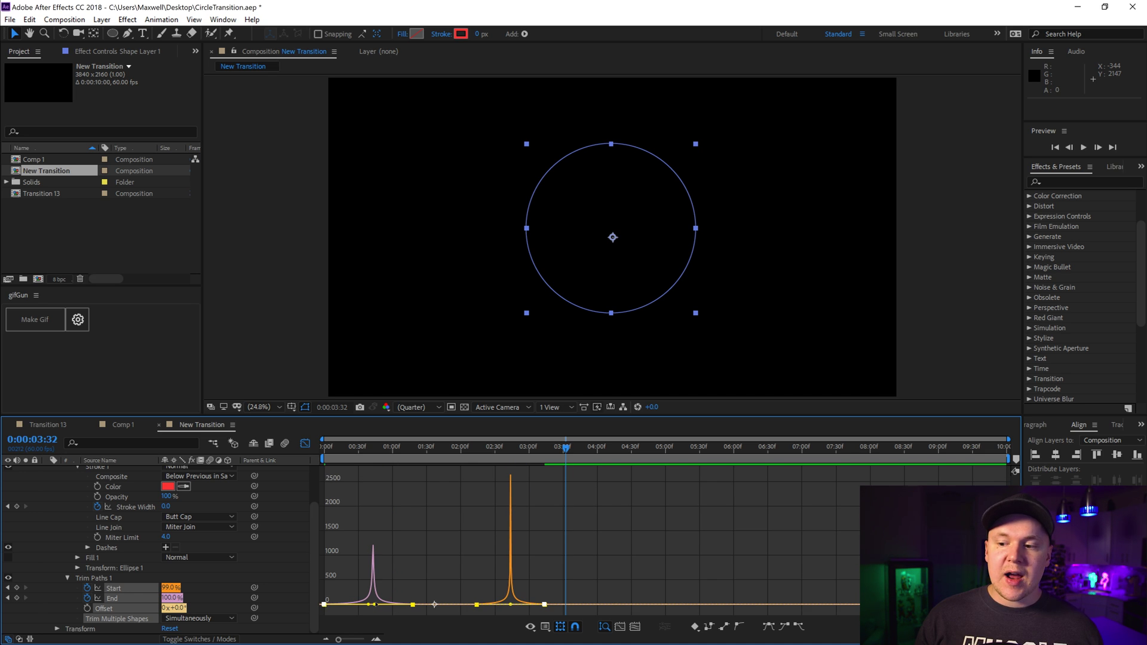
key("space")
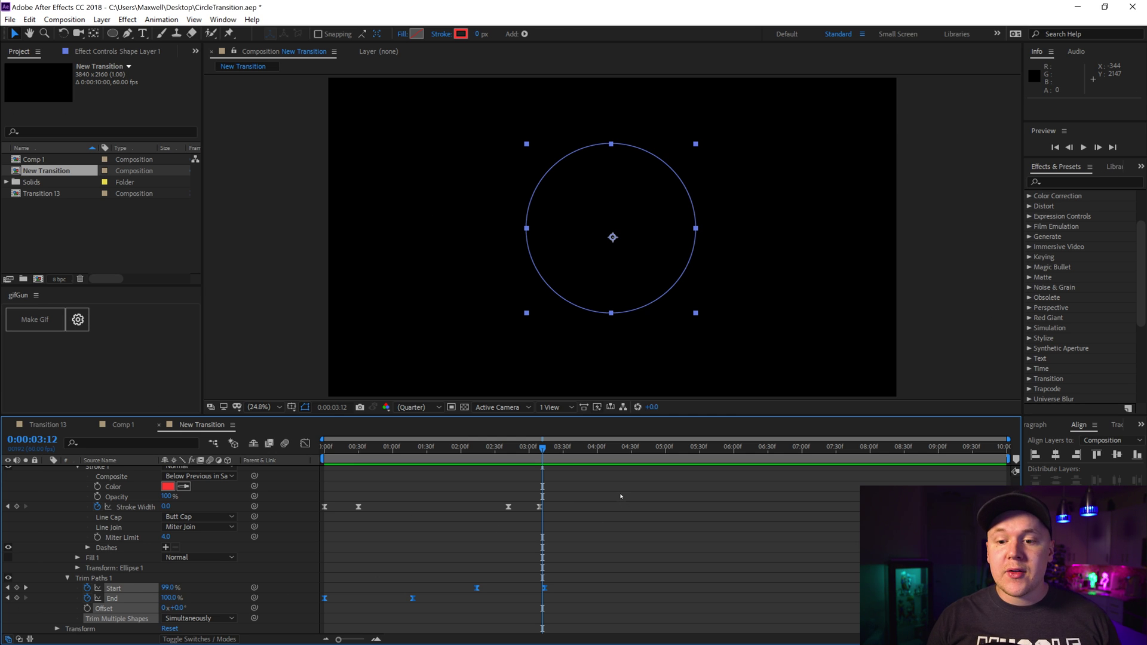
In the Graph Editor, raise the speed-graph influence of the four Stroke Width keyframes for sharper easing
mouse_move(627, 493)
left_mouse_down()
mouse_move(397, 498)
mouse_move(291, 526)
left_mouse_up()
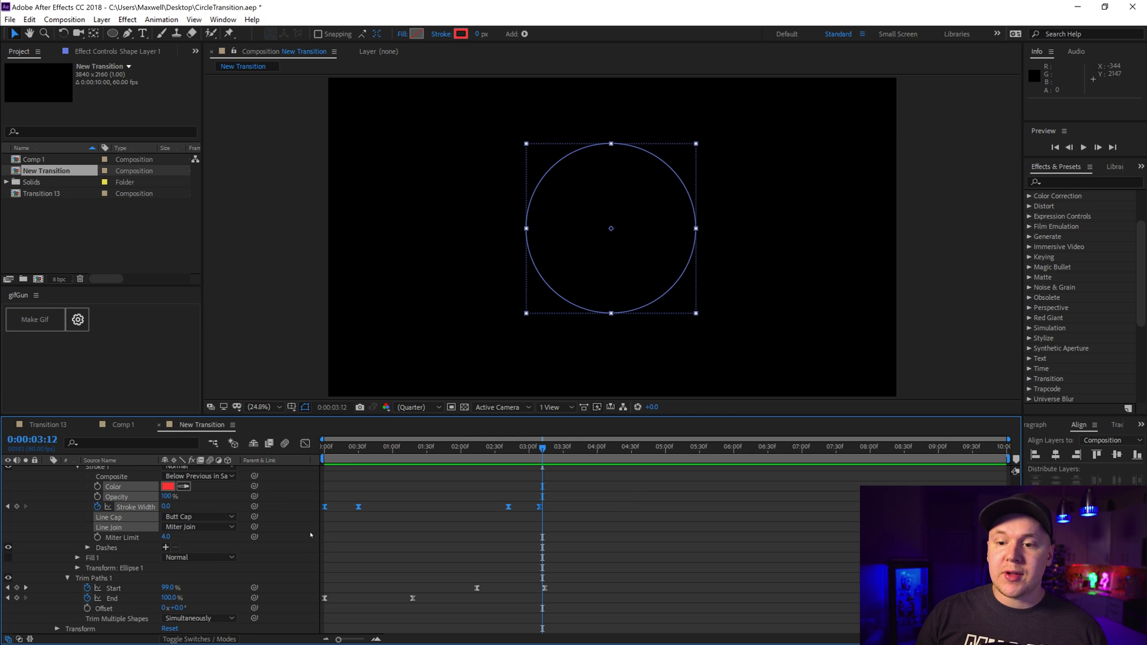
left_click(305, 444)
mouse_move(594, 513)
left_mouse_down()
mouse_move(404, 554)
mouse_move(319, 597)
mouse_move(335, 599)
left_mouse_up()
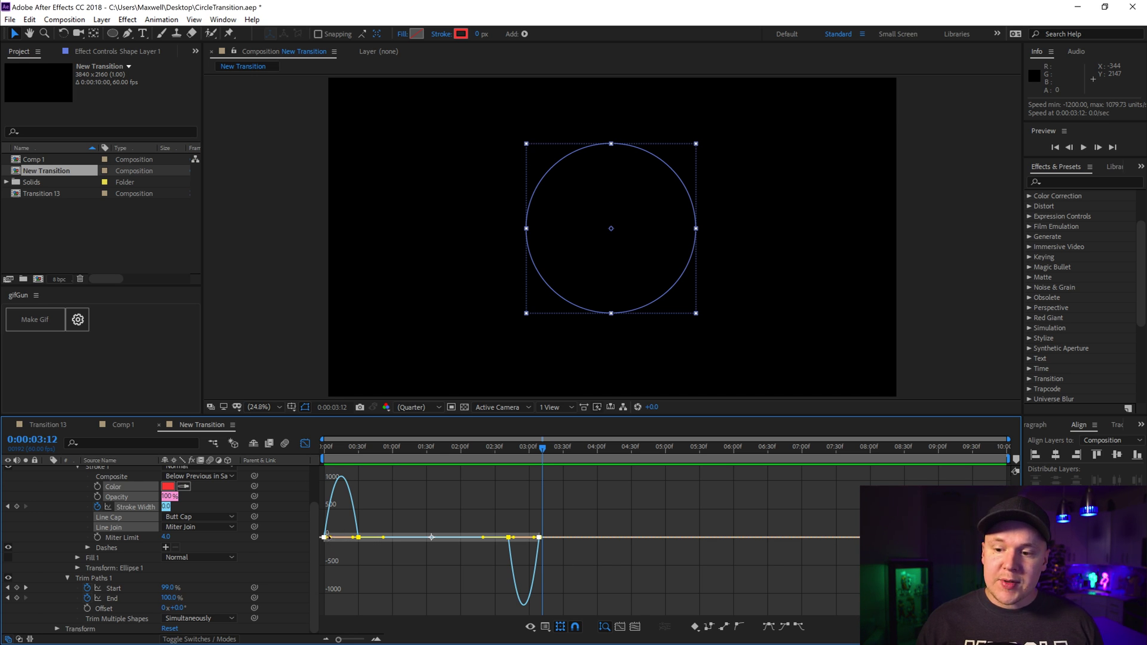
left_click_drag(353, 538, 353, 534)
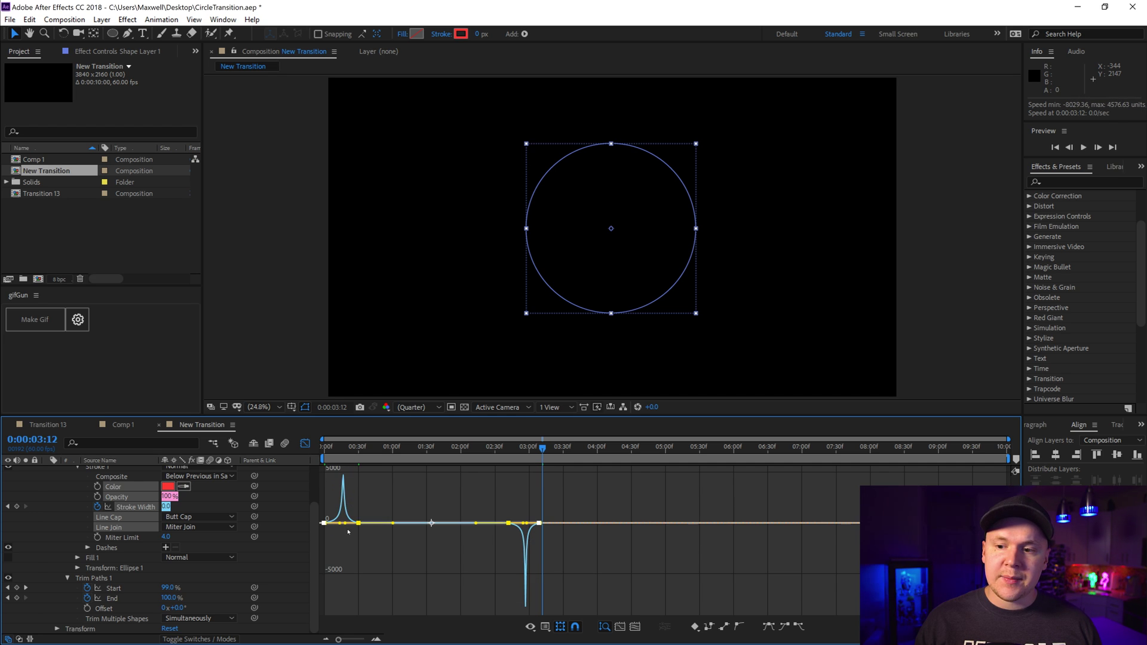
left_click(305, 444)
left_click_drag(406, 449, 324, 449)
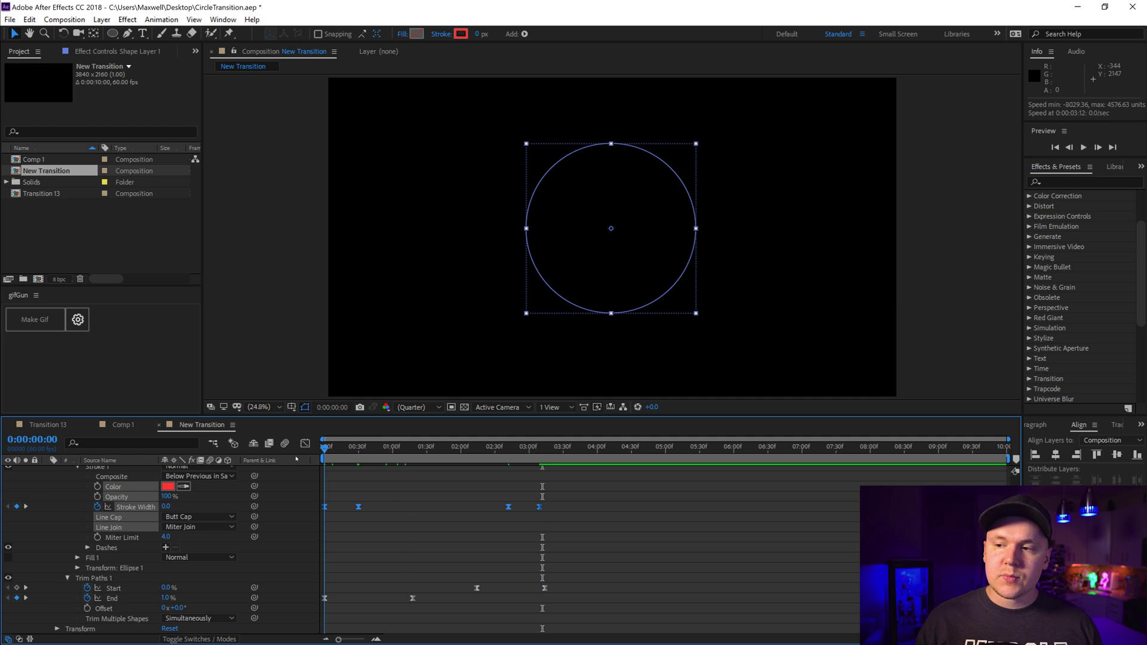
Preview the ring animation and set Stroke 1's Line Cap to Round Cap
key("space")
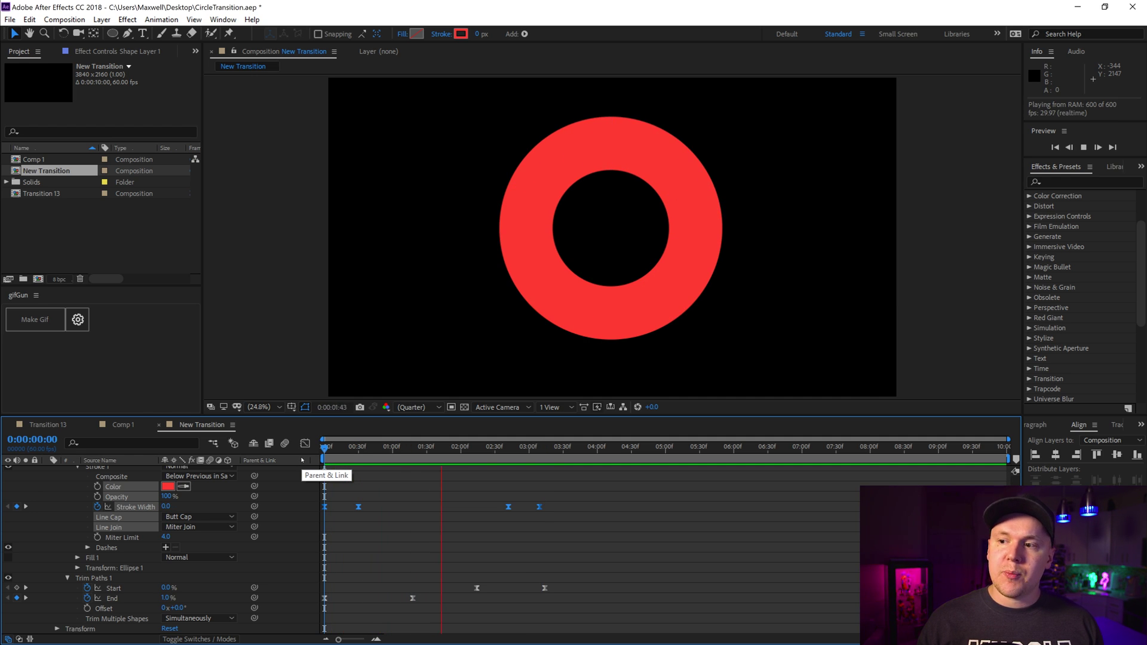
left_click(375, 447)
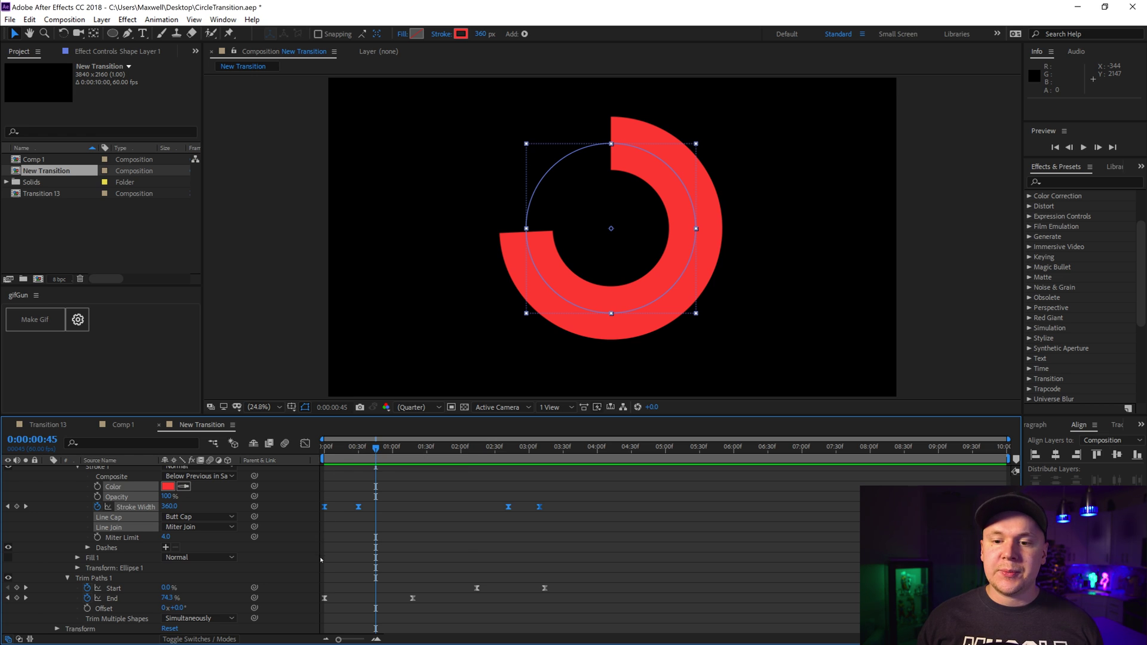
left_click(131, 530)
scroll(131, 529, "up", 2)
left_click(95, 508)
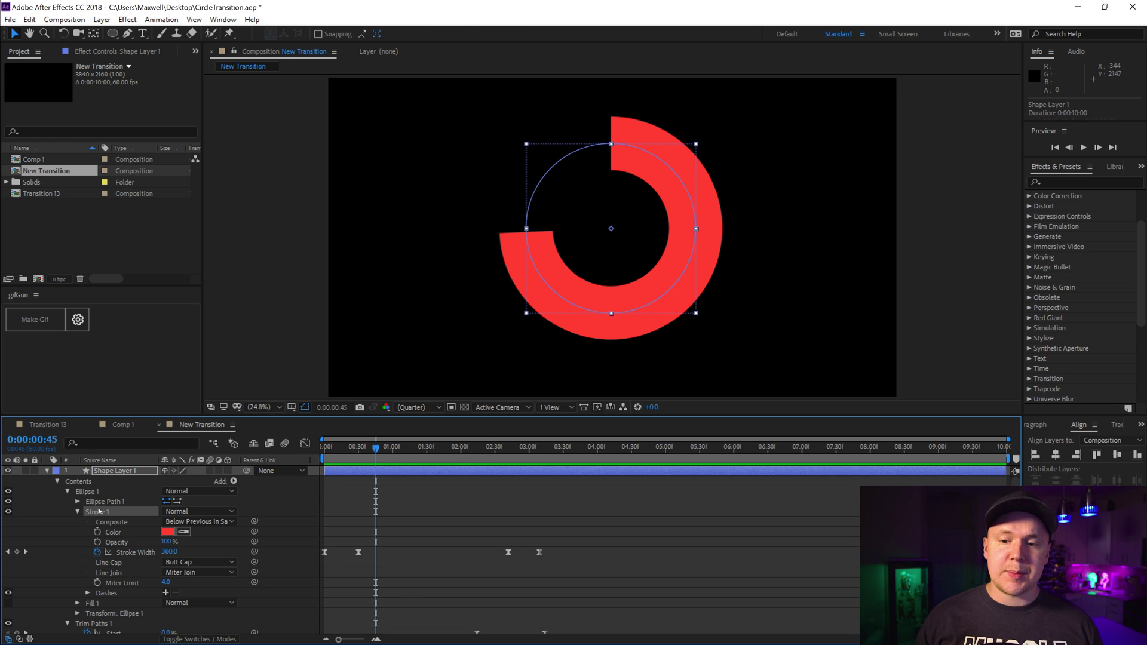
scroll(119, 520, "down", 2)
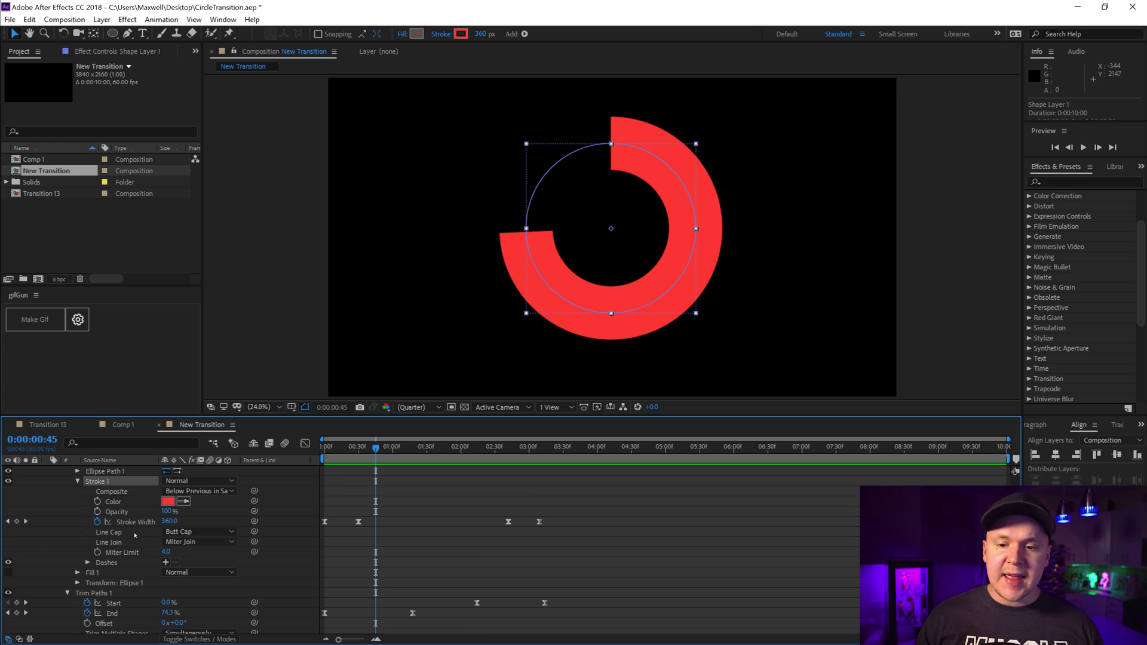
left_click(196, 533)
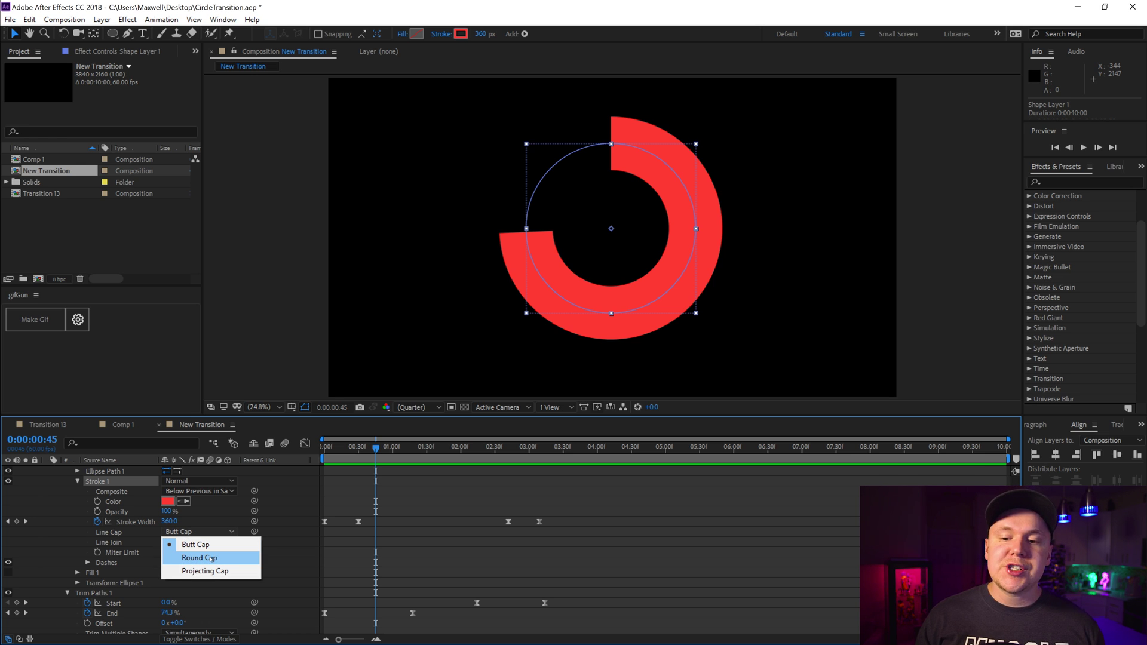
left_click(211, 559)
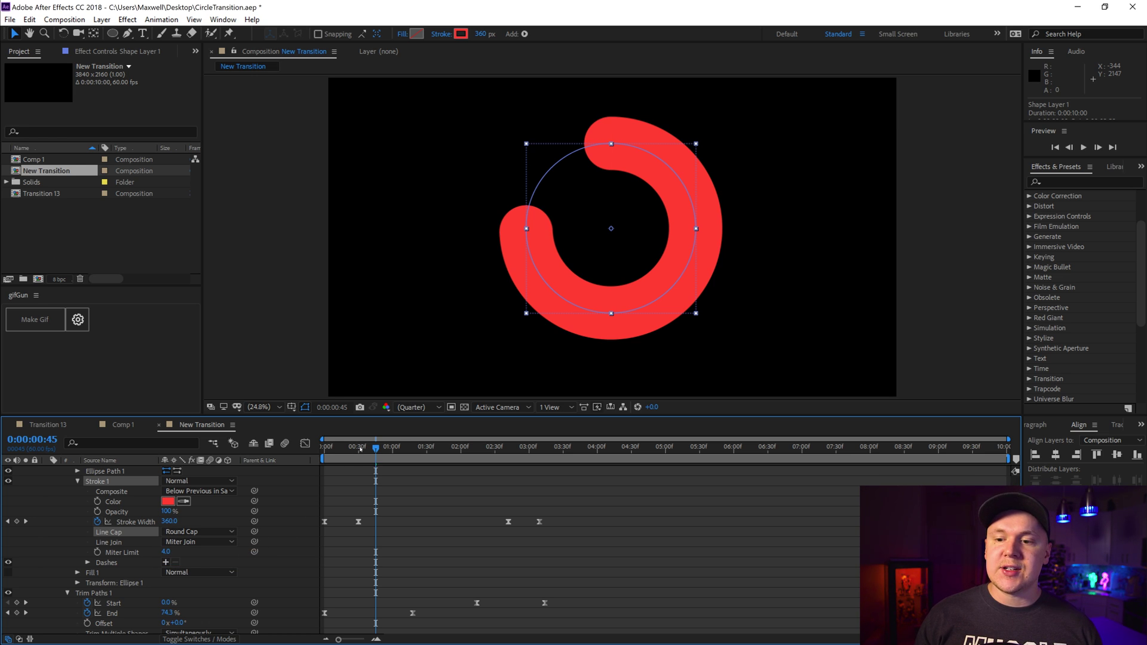
Move the two middle Stroke Width keyframes closer together, preview the result, and collapse the layer
key("Home")
key("space")
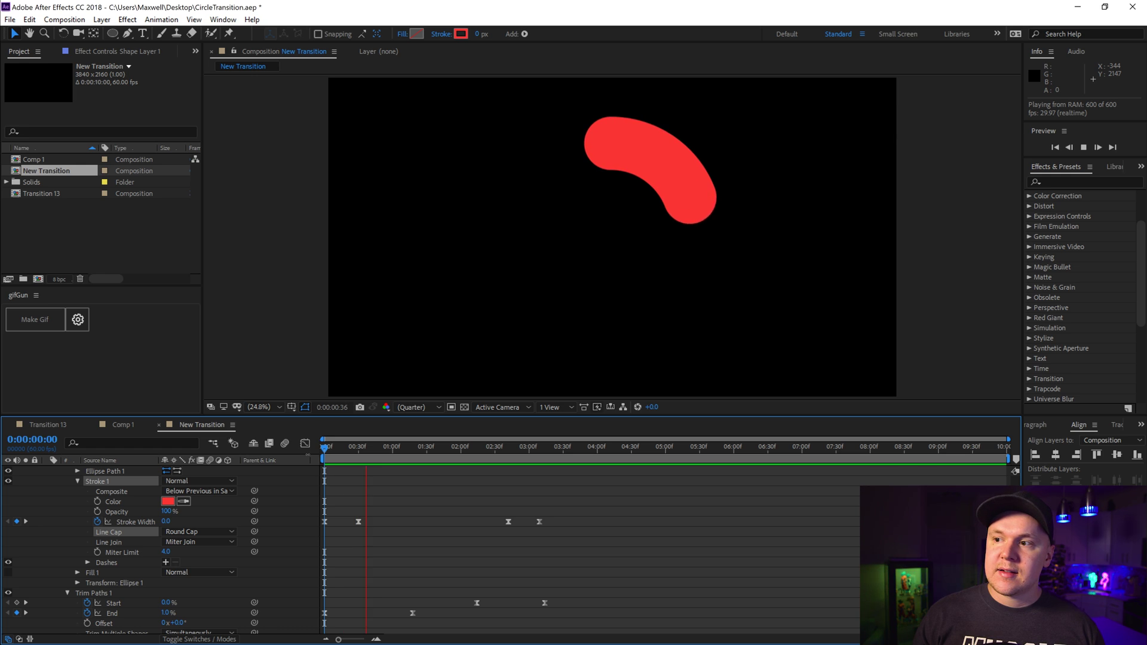
key("space")
scroll(368, 506, "down", 1)
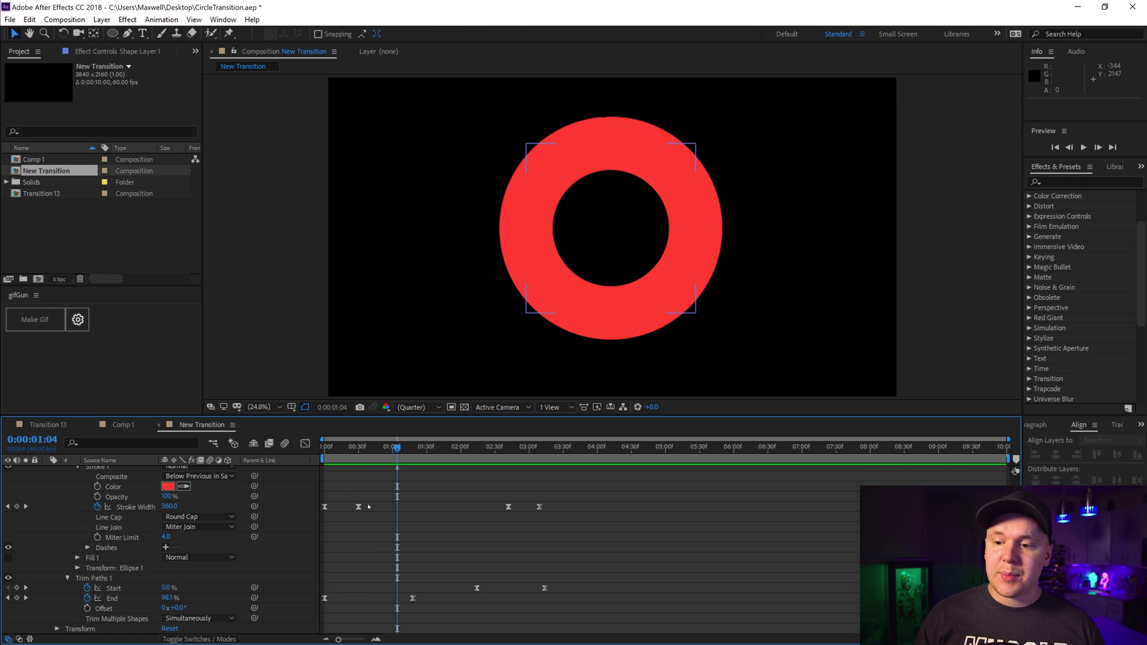
left_click_drag(359, 507, 371, 506)
left_click_drag(509, 507, 496, 507)
key("Home")
key("space")
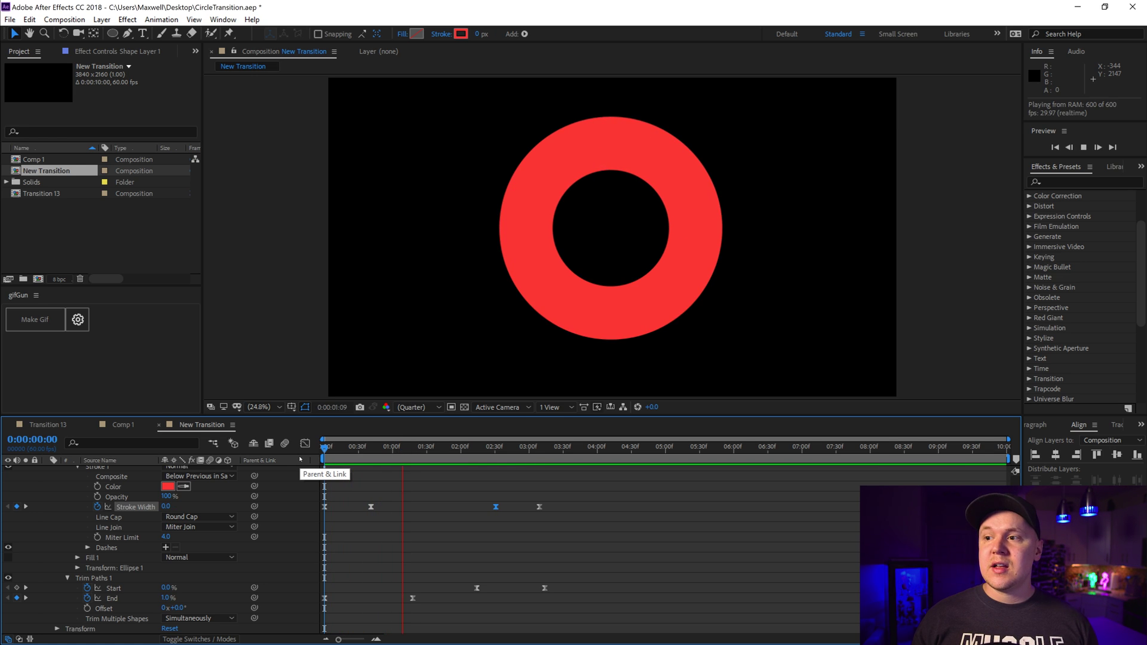
key("space")
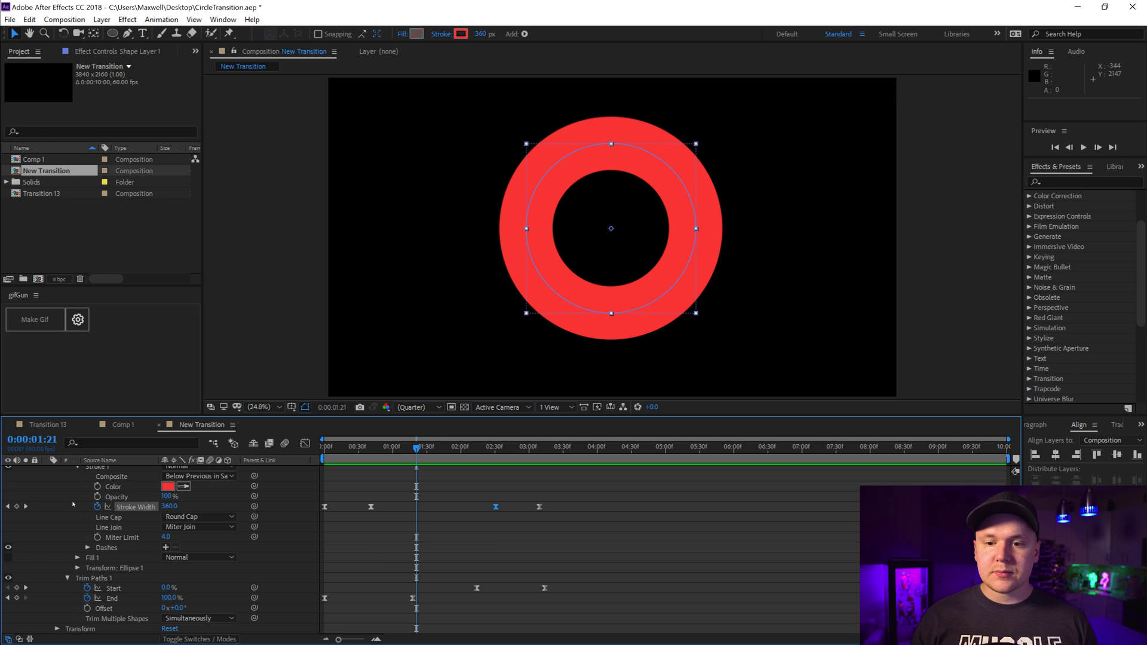
scroll(73, 505, "up", 2)
left_click(48, 472)
left_click(138, 534)
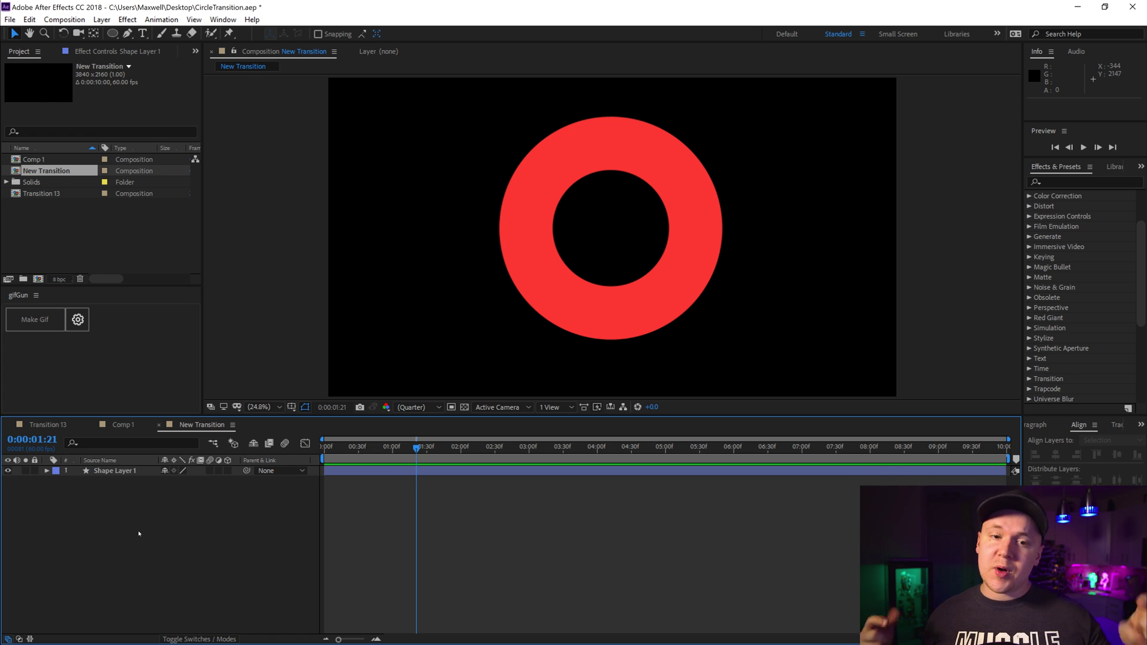
Add Adjustment Layer 2 above Shape Layer 1 and show its Effect Controls panel
right_click(133, 393)
mouse_move(193, 400)
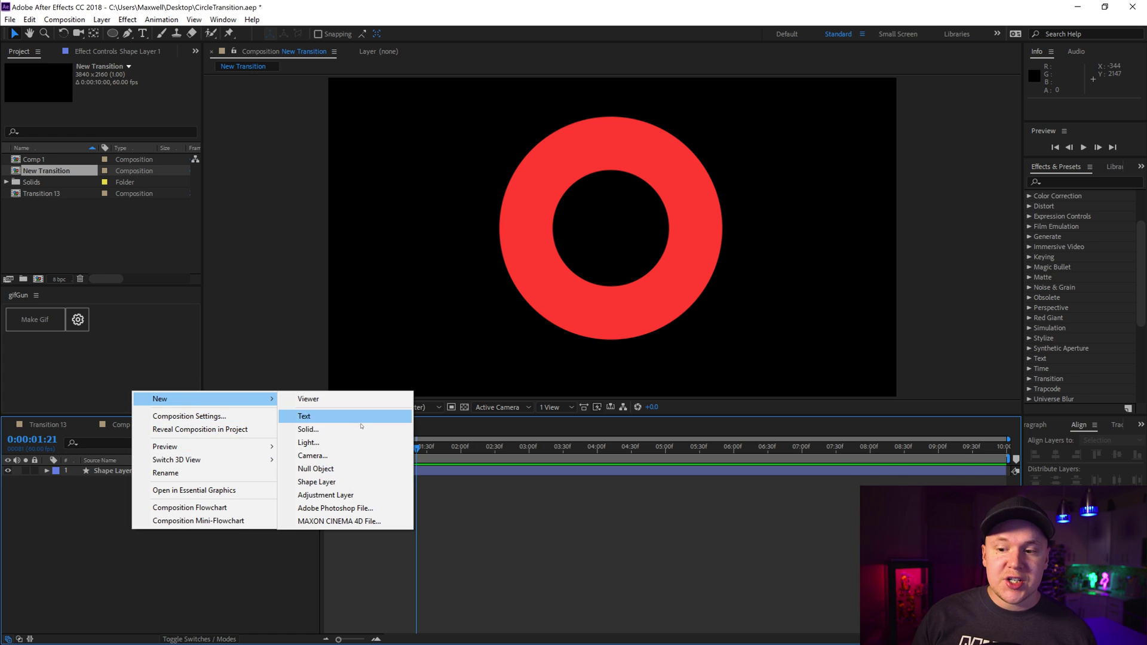
left_click(335, 495)
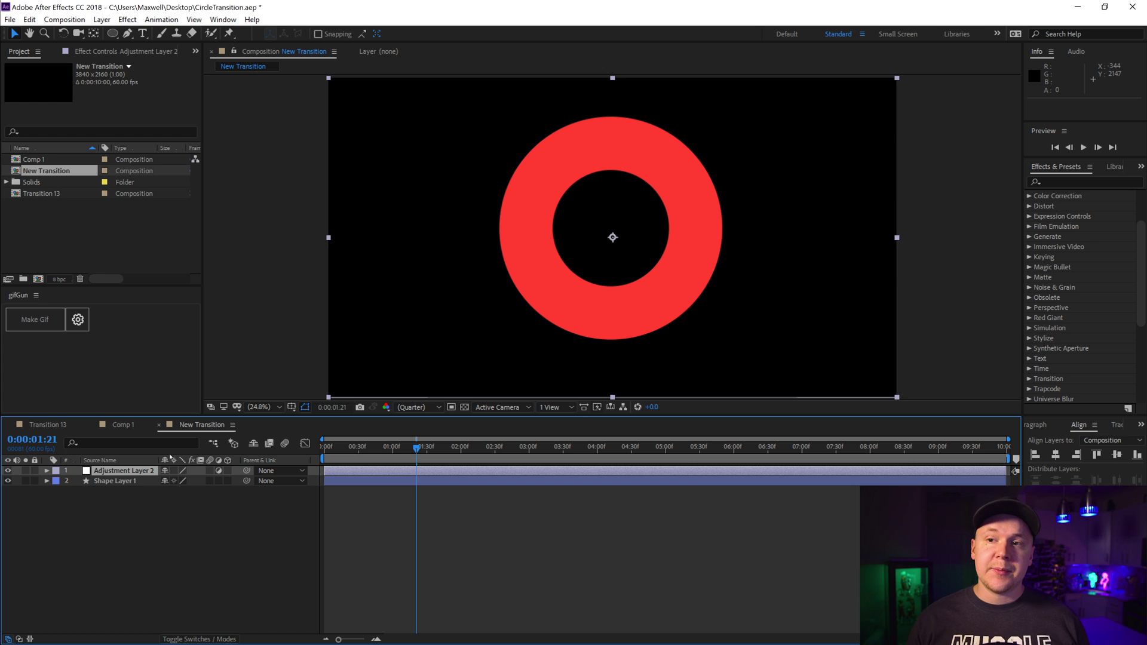
left_click(224, 20)
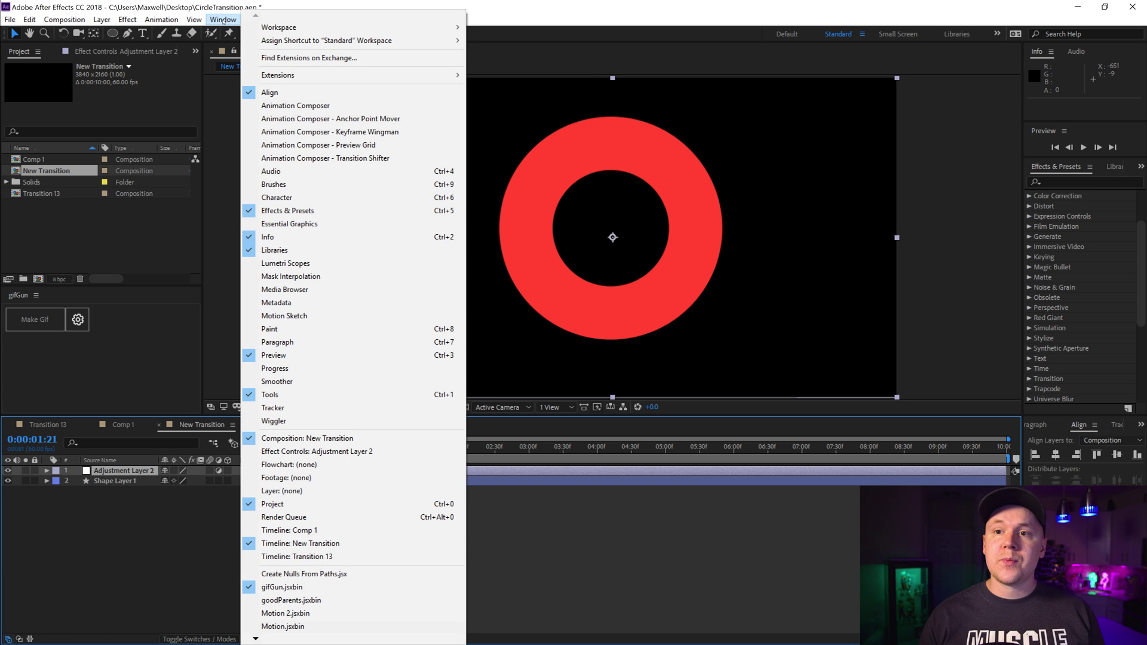
scroll(299, 179, "down", 3)
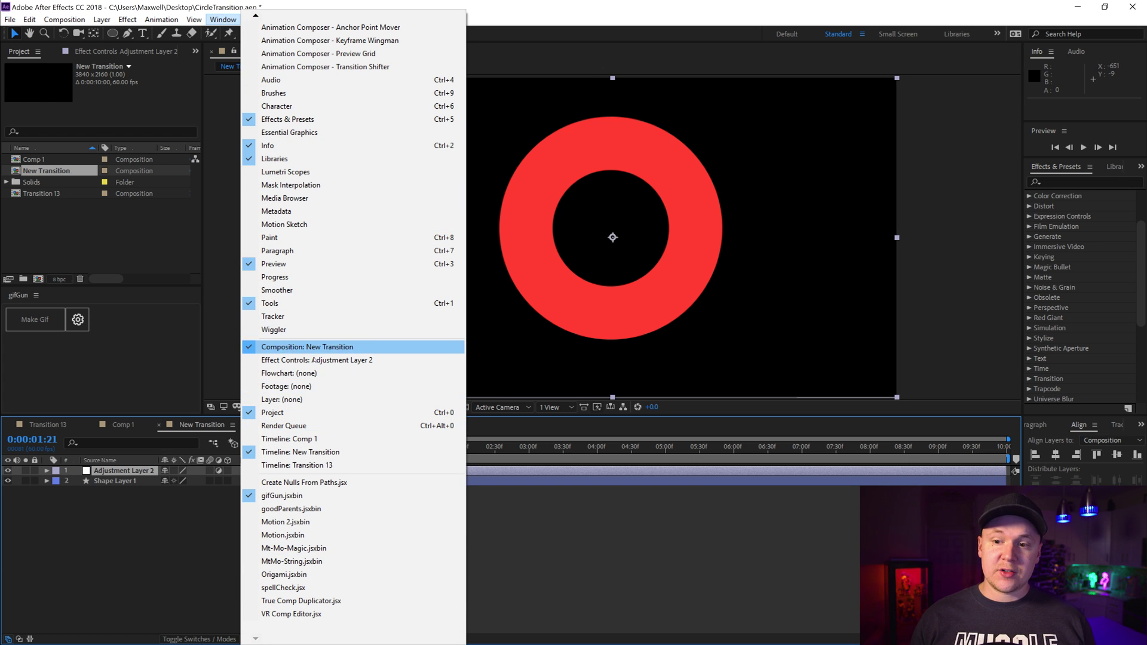
left_click(335, 361)
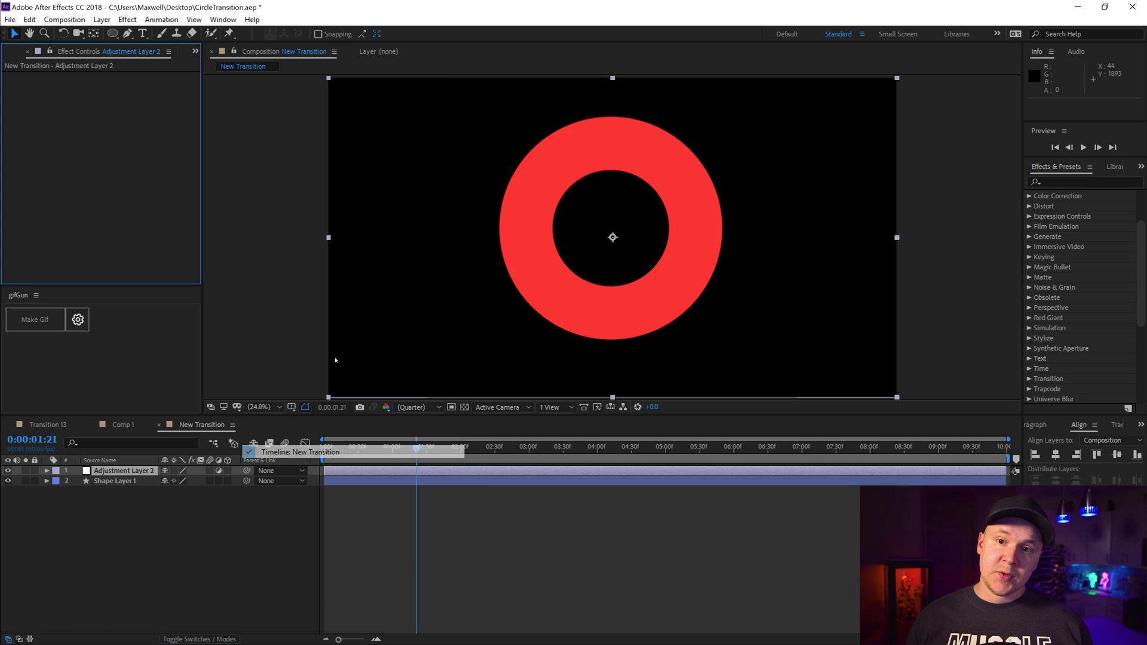
Add two Expression Controls Color Control effects to Adjustment Layer 2
right_click(120, 148)
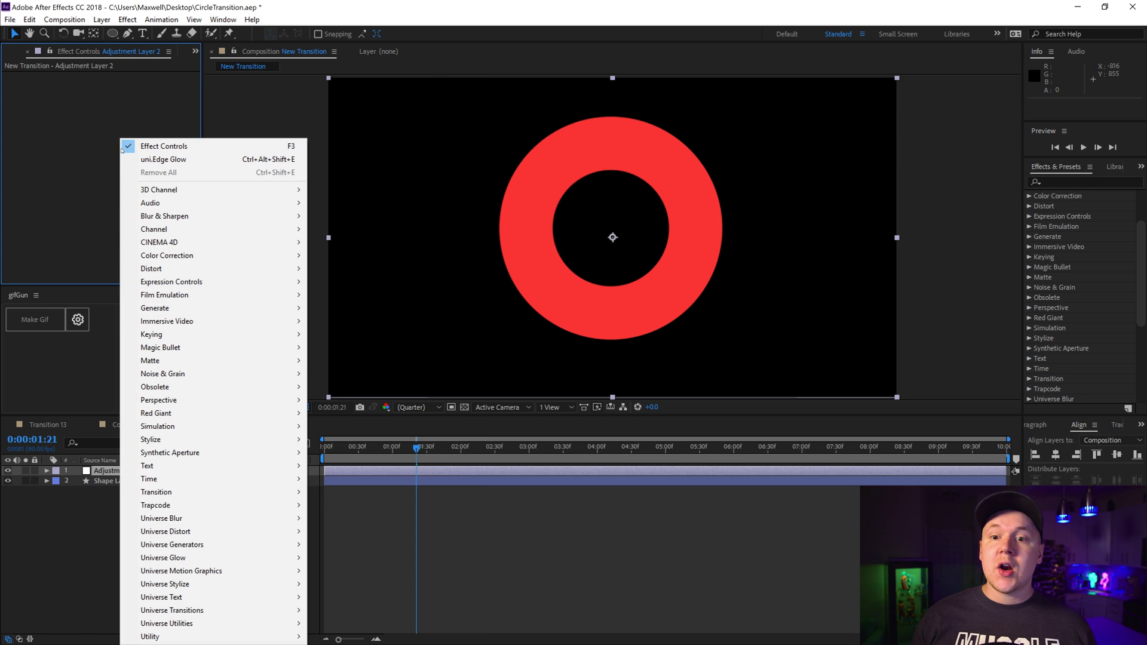
mouse_move(251, 282)
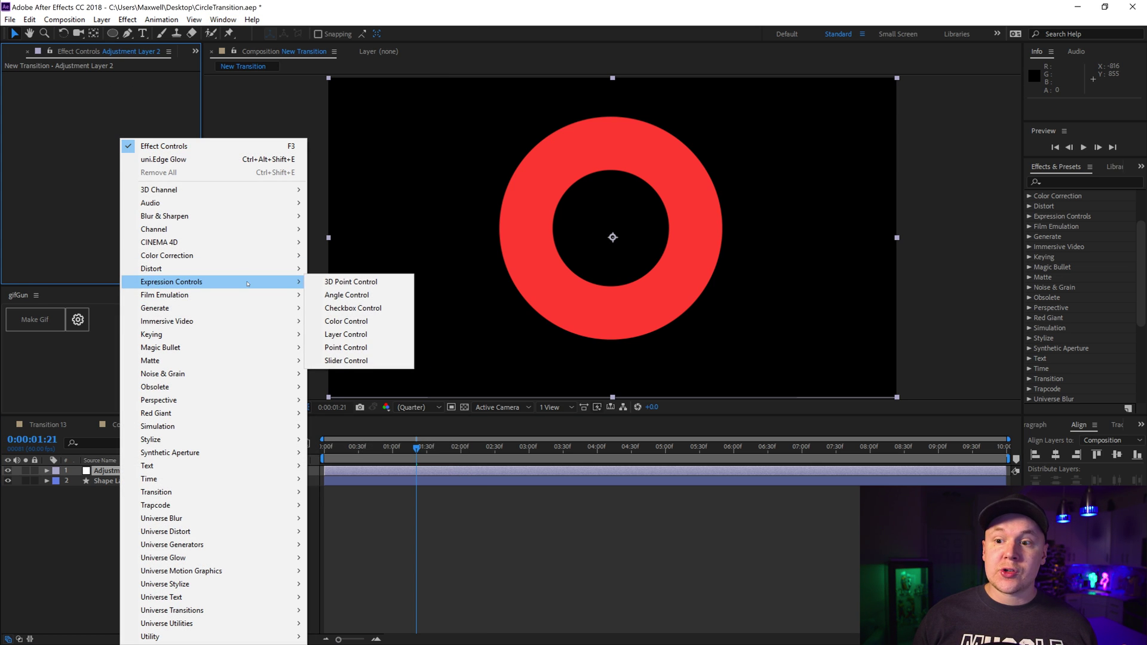
left_click(362, 322)
right_click(125, 194)
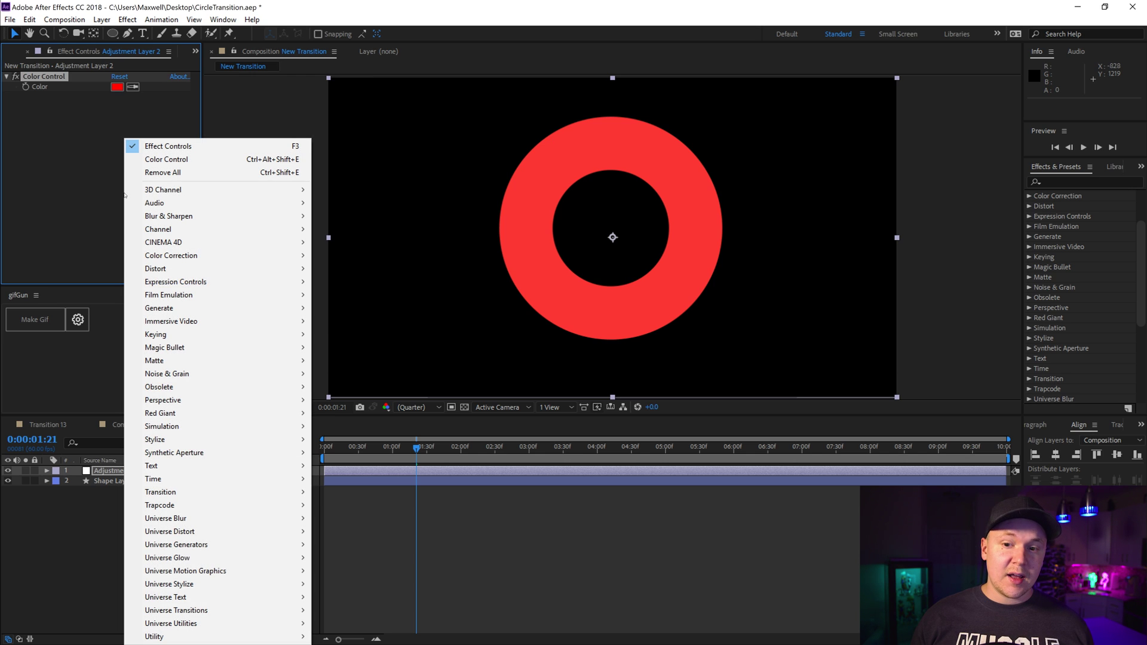
mouse_move(269, 281)
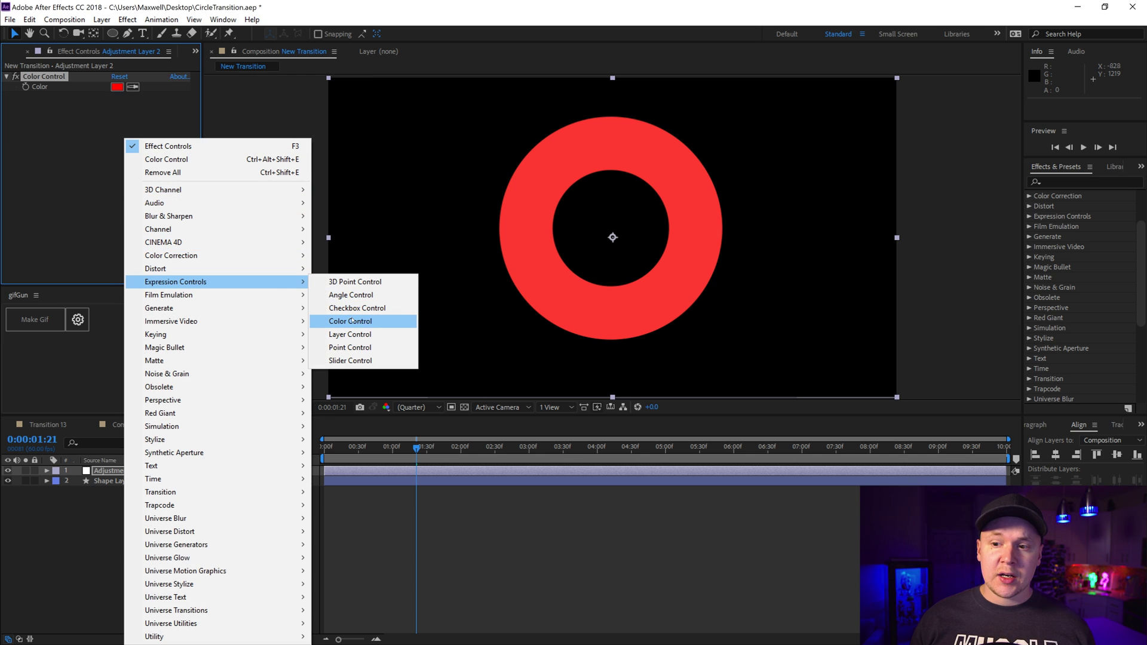
left_click(348, 321)
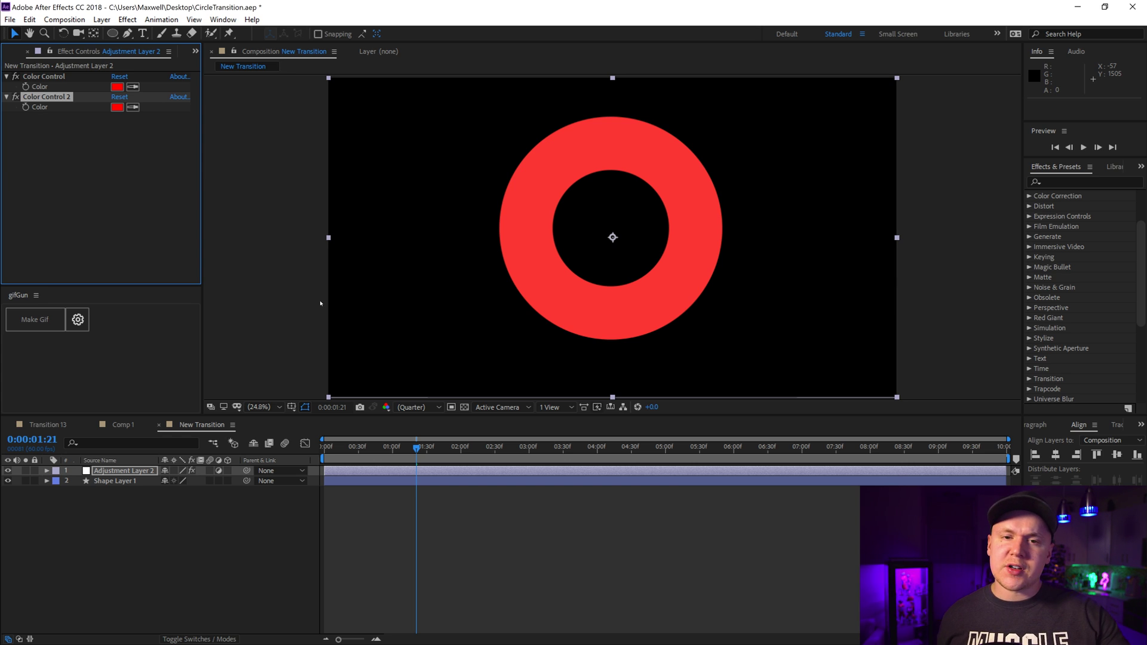
Expand Shape Layer 1 down to Ellipse 1 > Stroke 1 and select its Color property
left_click(117, 481)
left_click(46, 481)
left_click(58, 491)
scroll(76, 480, "down", 1)
left_click(117, 522)
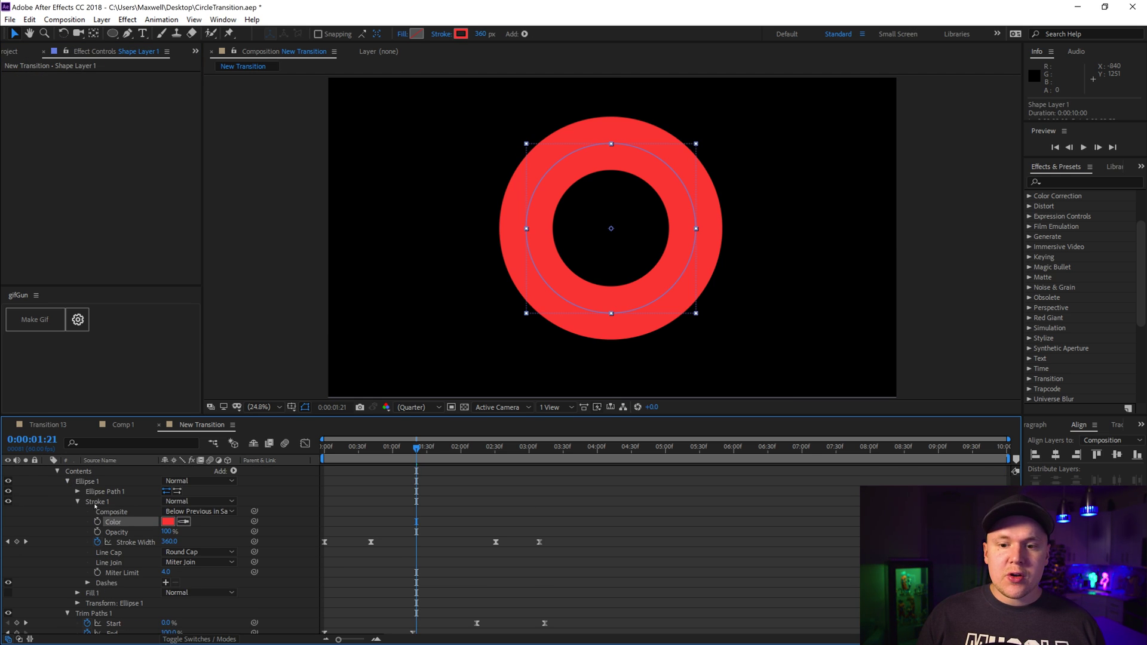
Set the ring's stroke colour to magenta and add an expression to its Color property
left_click(168, 522)
left_click_drag(460, 349, 486, 326)
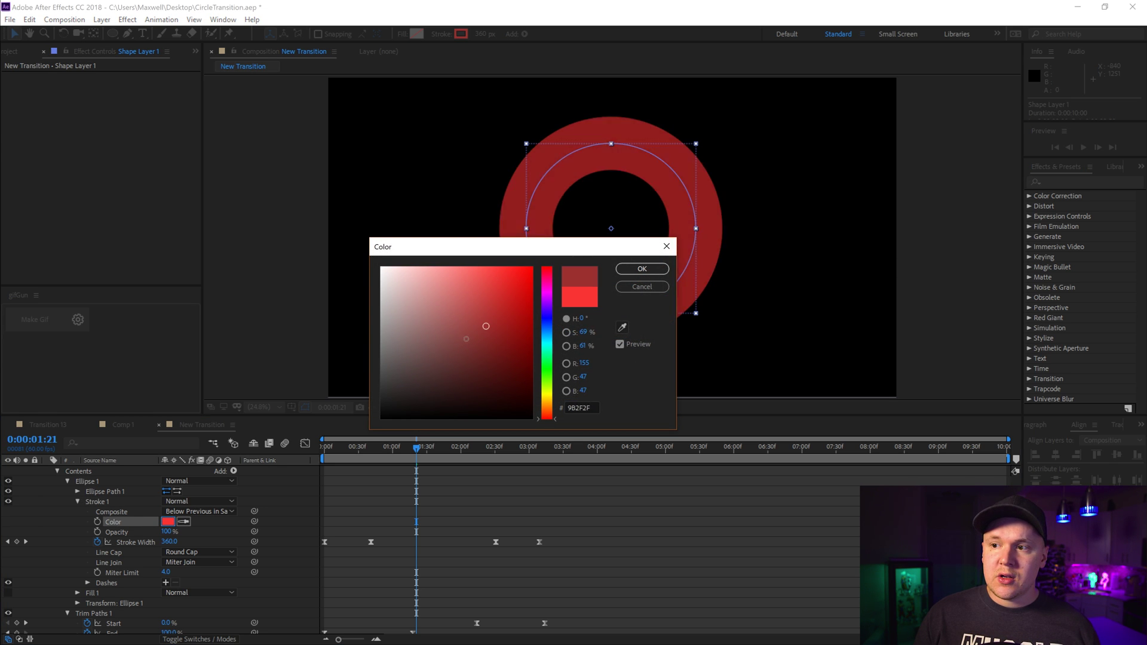
left_click(546, 291)
left_click(502, 309)
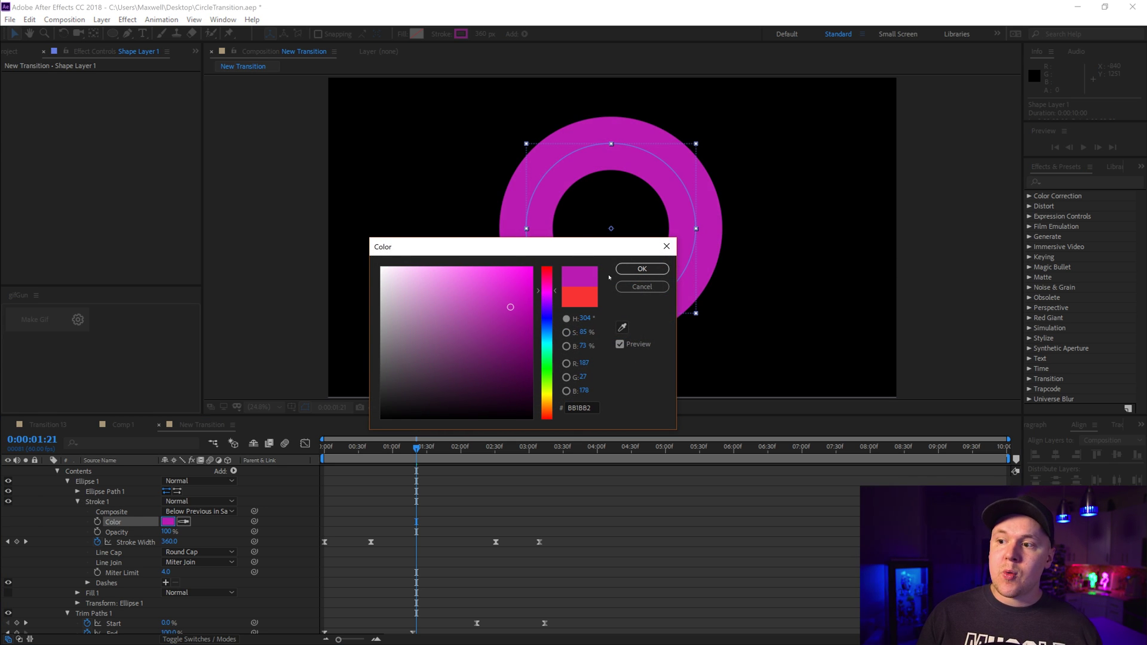
left_click(642, 269)
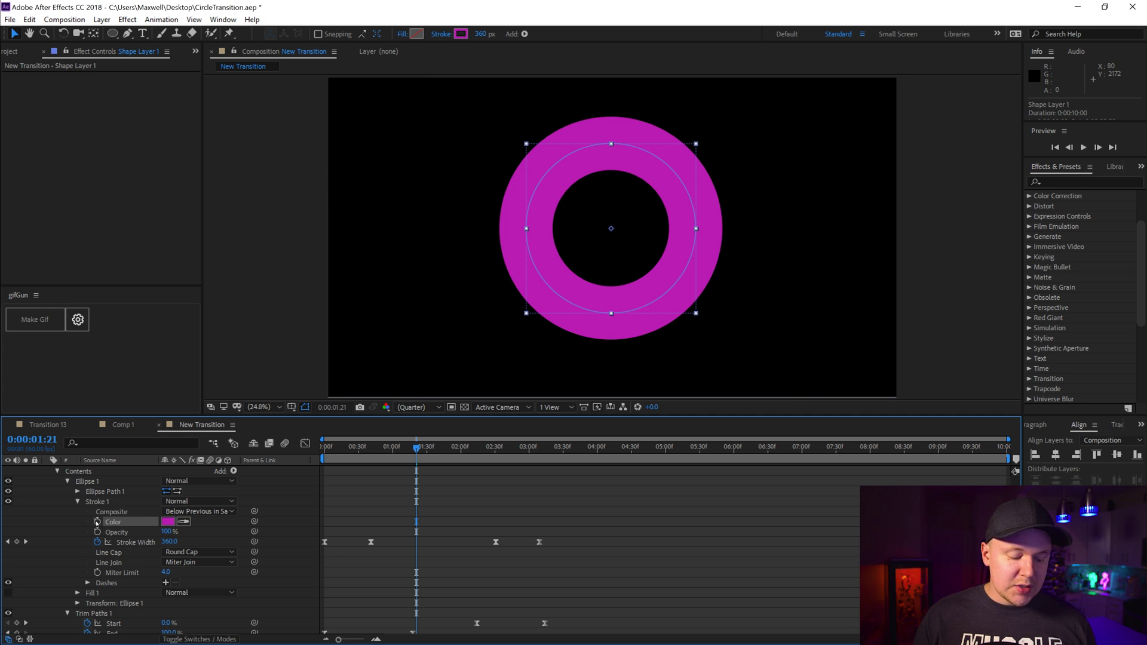
left_click(97, 522, "alt")
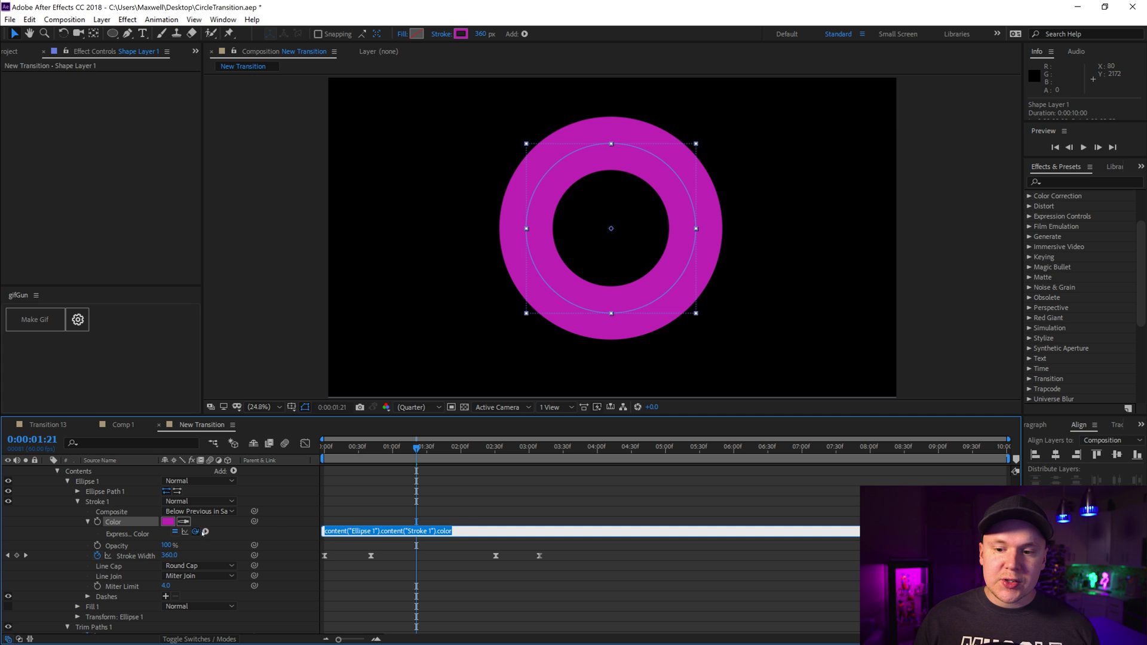
scroll(210, 539, "up", 1)
Pick-whip the stroke Color expression to Adjustment Layer 2's Color Control, then collapse Shape Layer 1
left_click(124, 471)
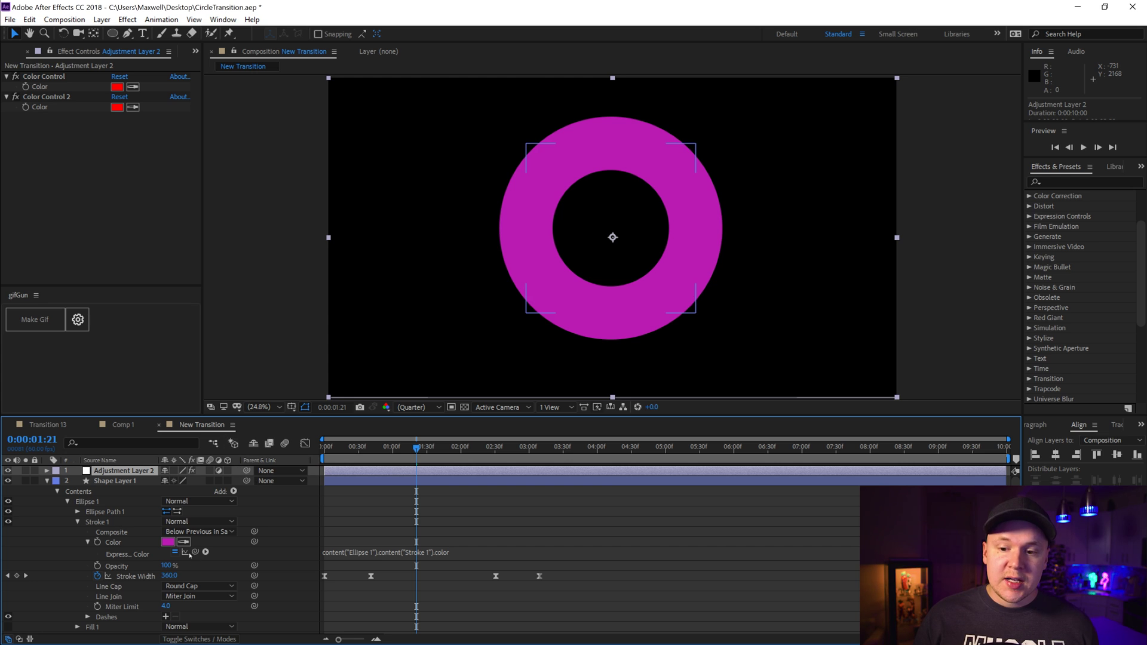
left_click_drag(196, 552, 45, 87)
left_click(137, 232)
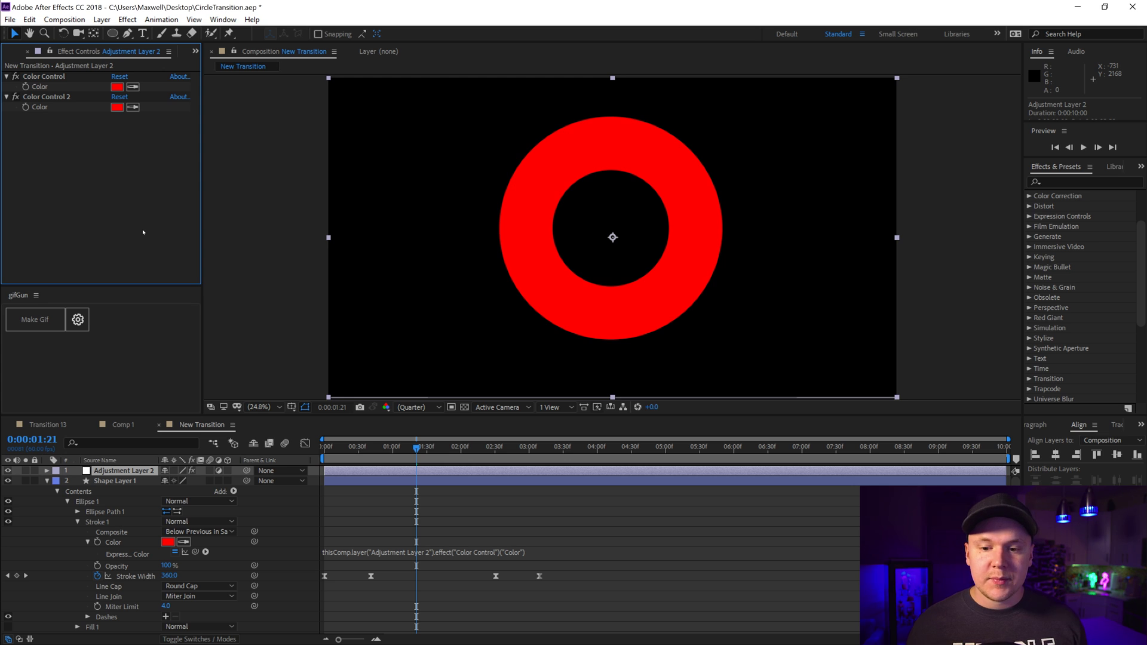
left_click(47, 481)
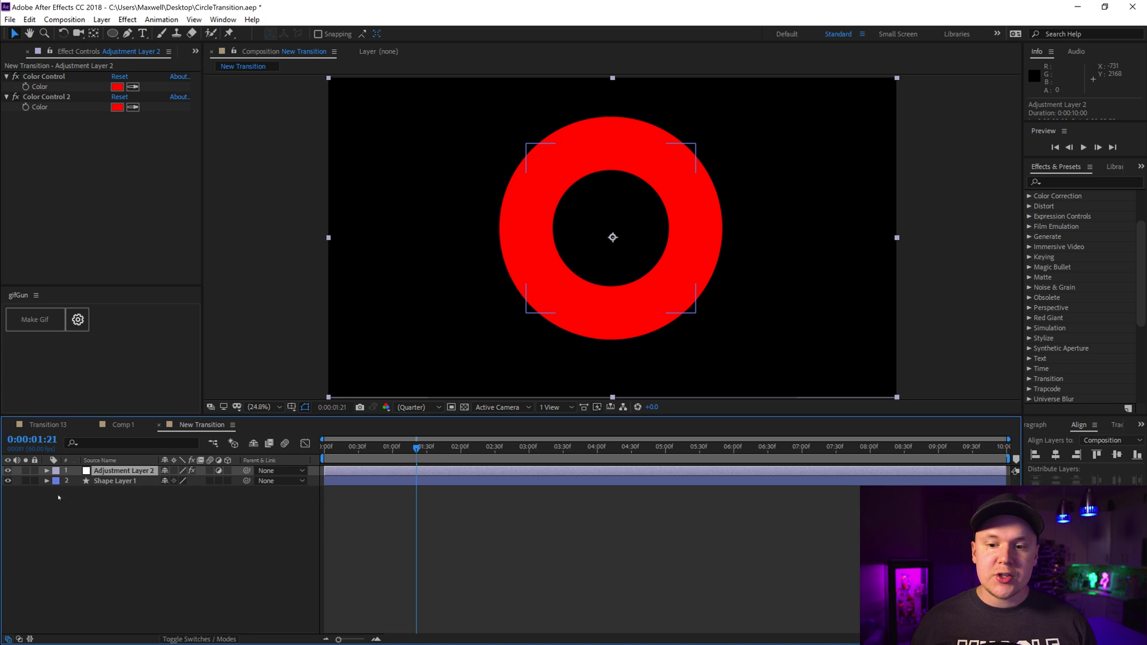
left_click(110, 494)
left_click(110, 482)
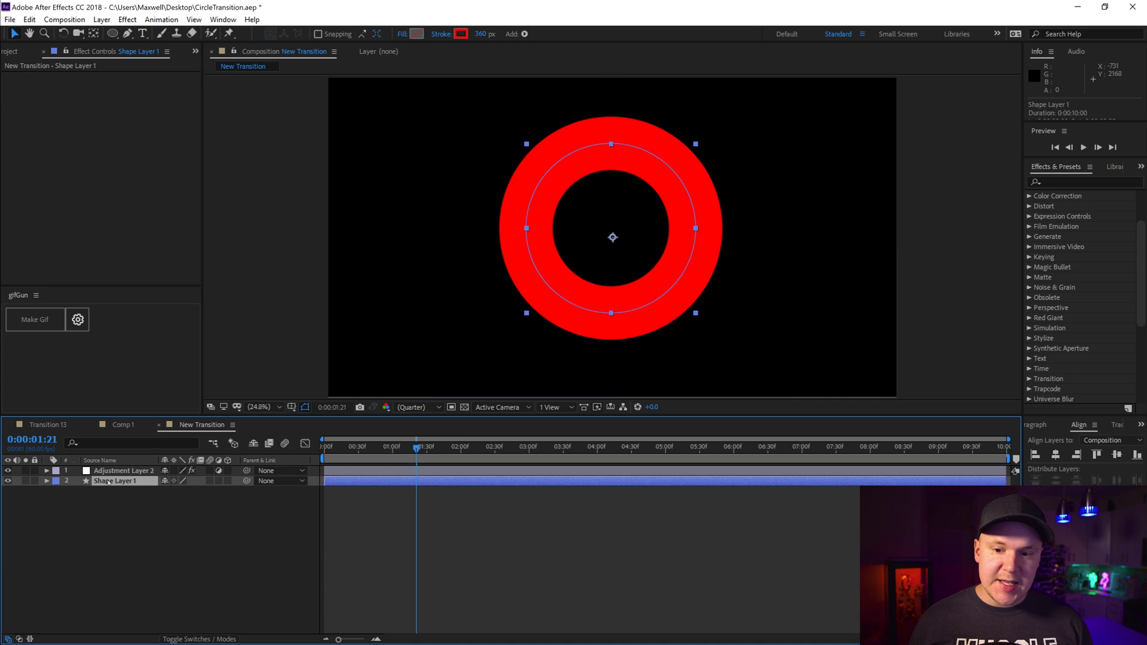
Duplicate the ring as Shape Layer 2 and scrub its Ellipse 1 Size up to 1852.6
key("ctrl+d")
left_click(47, 481)
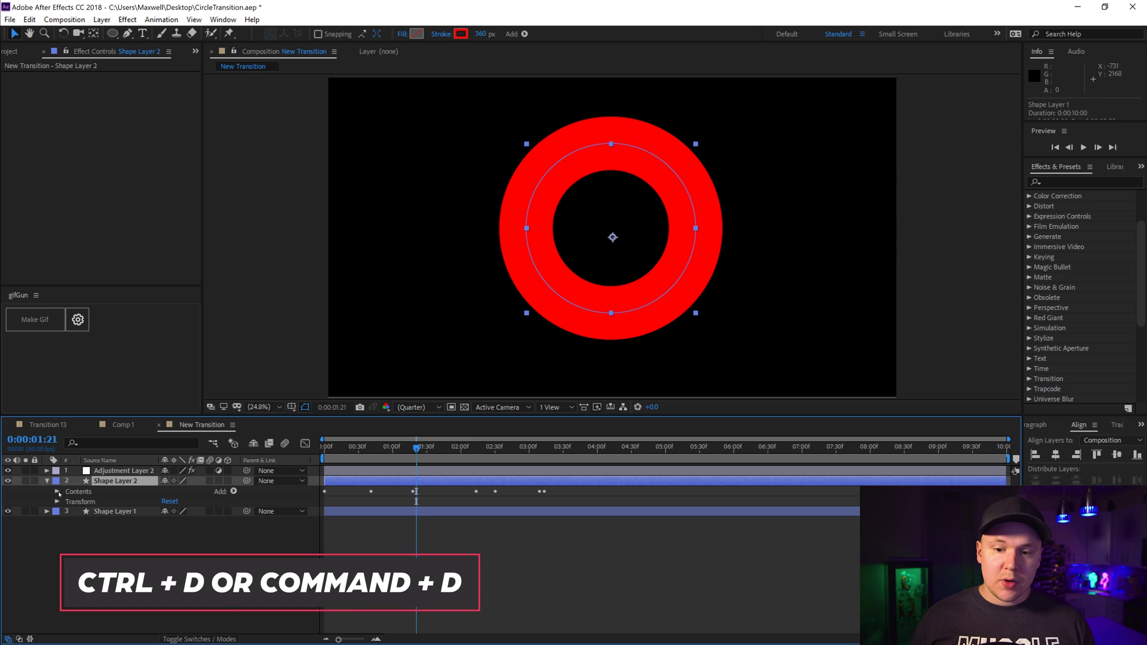
left_click(58, 491)
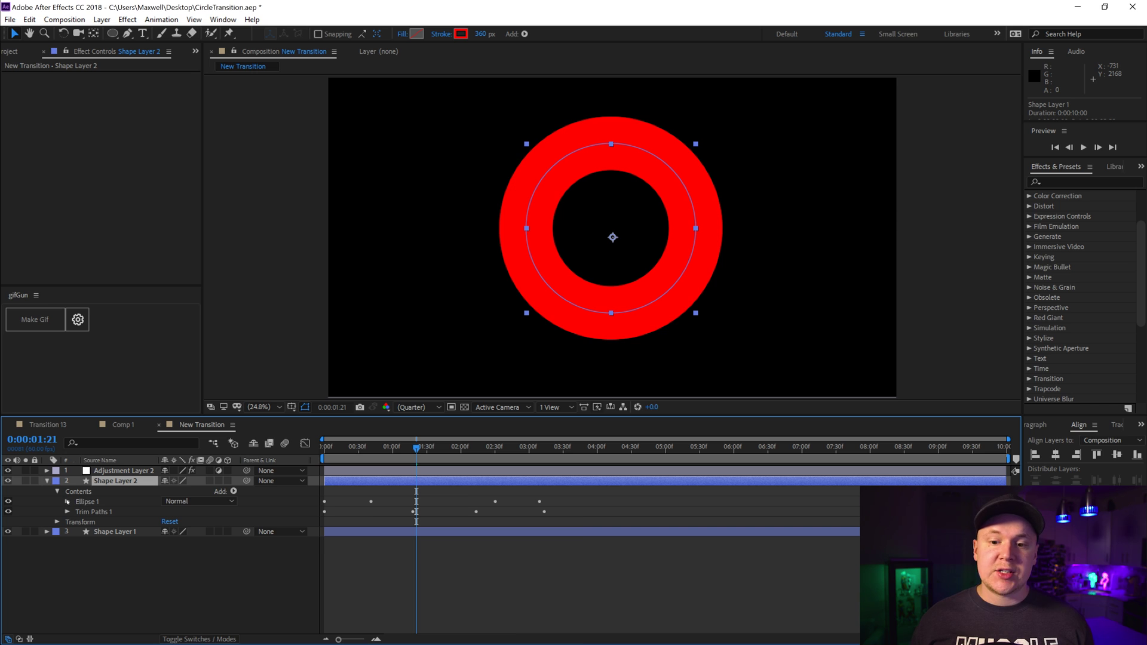
left_click(67, 502)
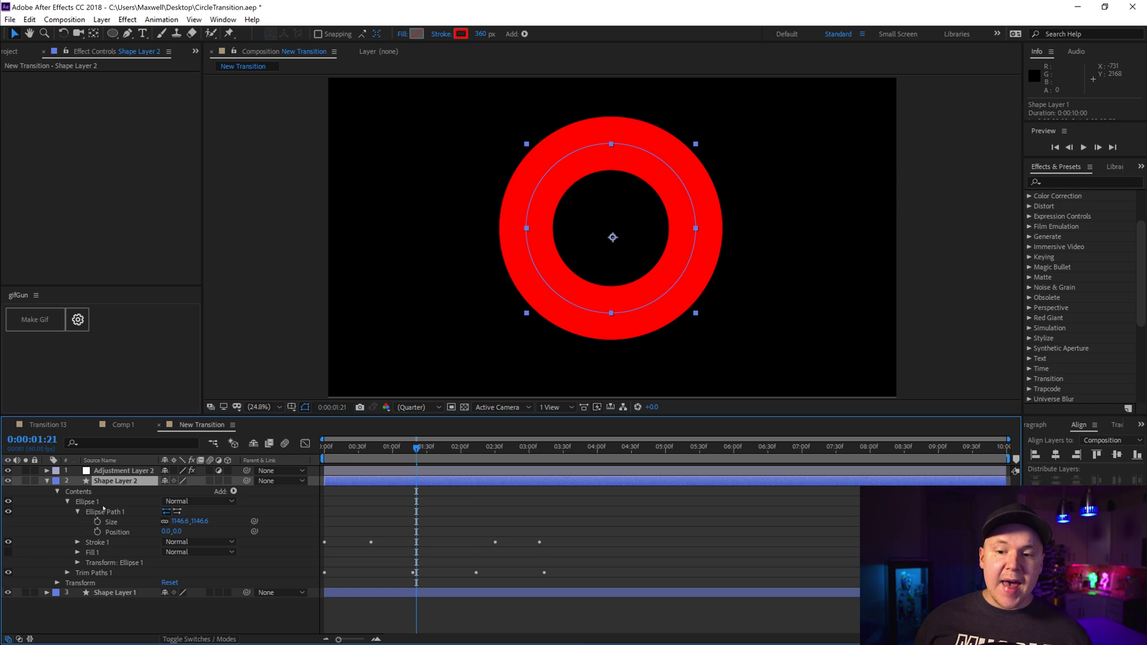
mouse_move(200, 522)
left_mouse_down()
mouse_move(343, 472)
mouse_move(574, 424)
mouse_move(419, 451)
mouse_move(362, 449)
mouse_move(375, 453)
left_mouse_up()
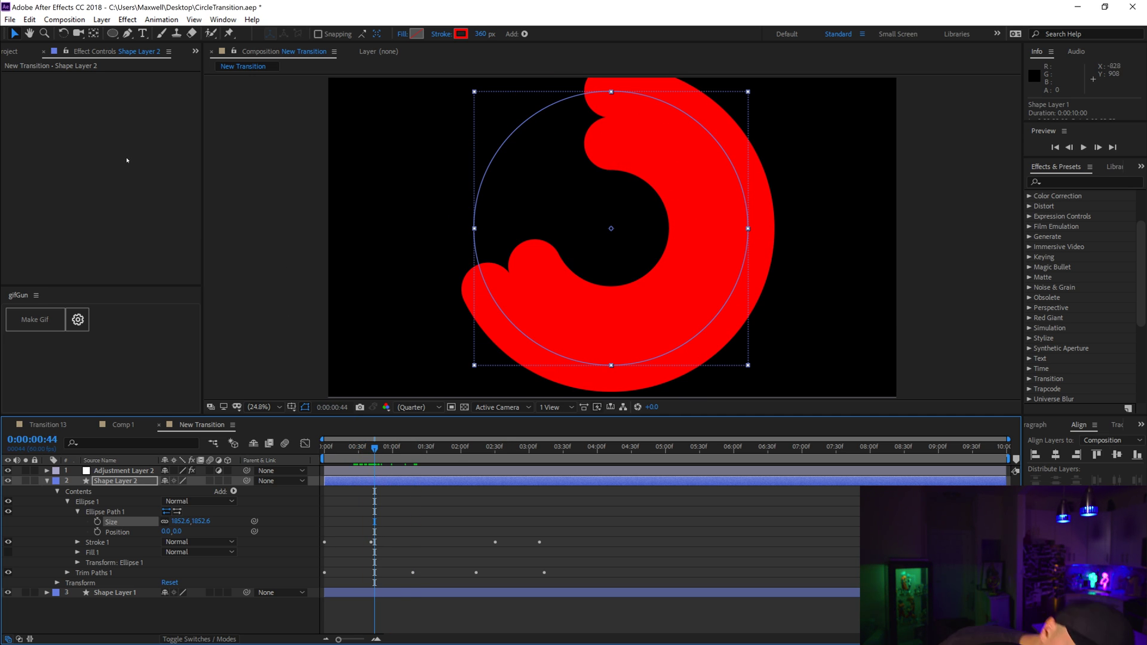
Set the first Color Control to FFFFFF white and shift Shape Layer 2 ten frames later
left_click(145, 471)
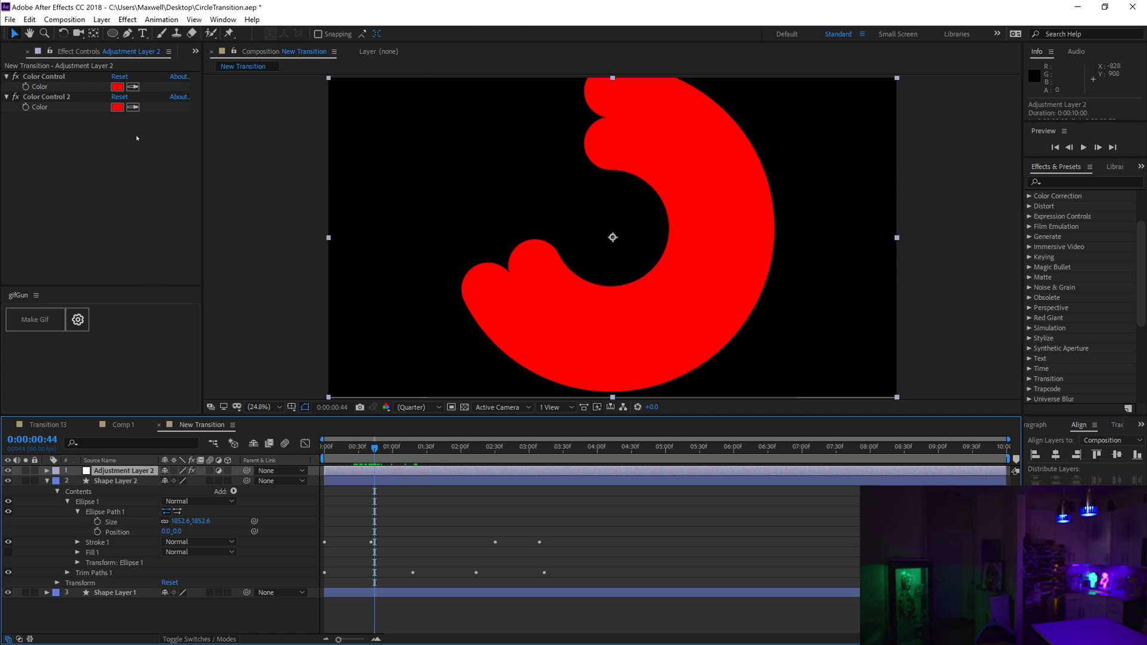
left_click(117, 88)
type("ffffff")
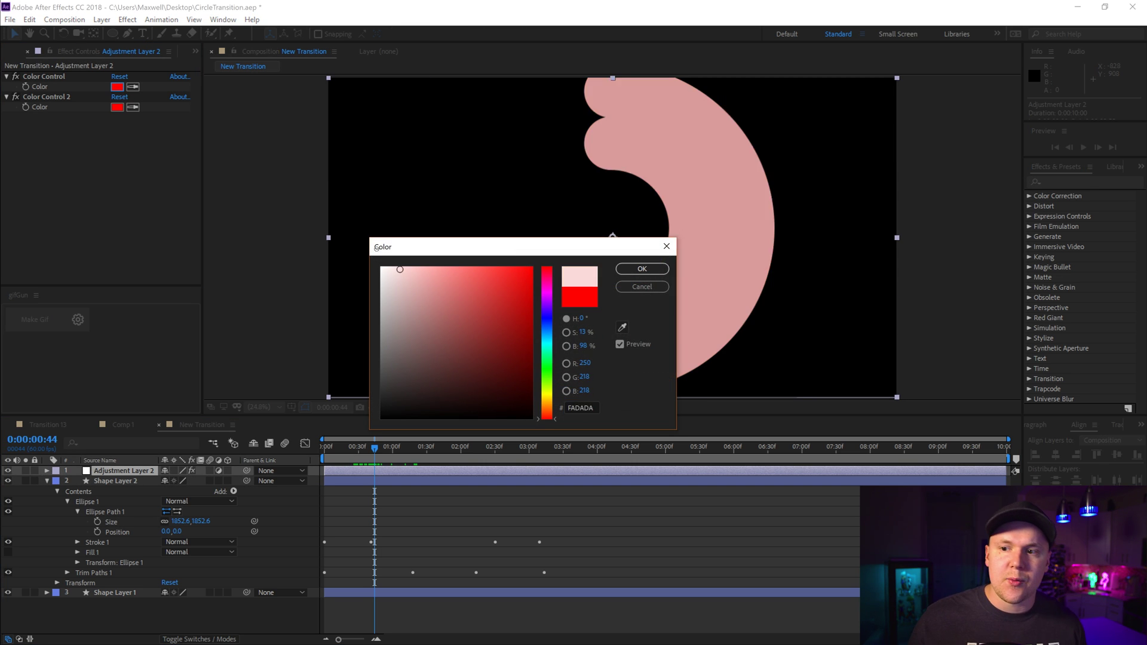
left_click(642, 269)
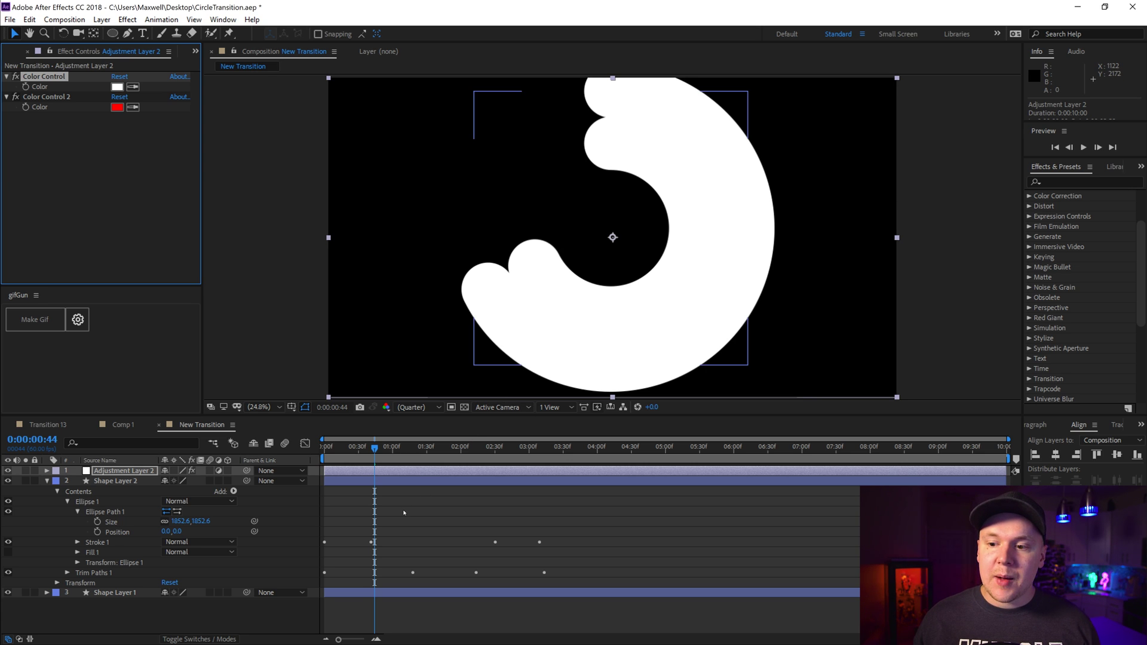
left_click(376, 483)
left_click_drag(358, 479, 367, 482)
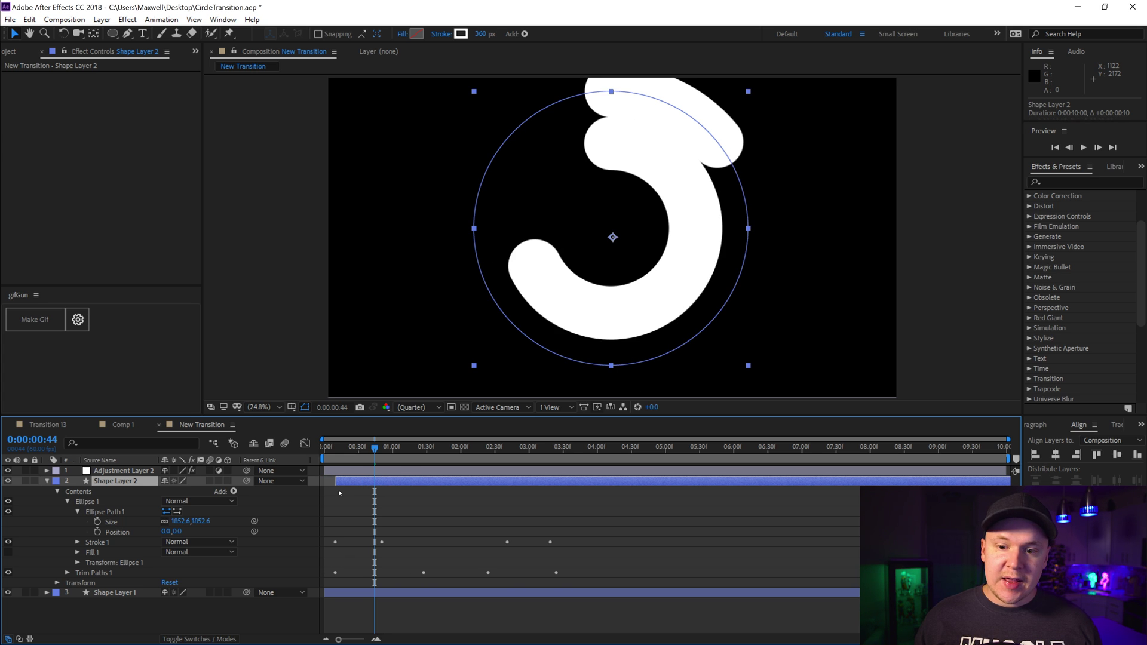
key("r")
left_click_drag(183, 493, 240, 494)
key("Return")
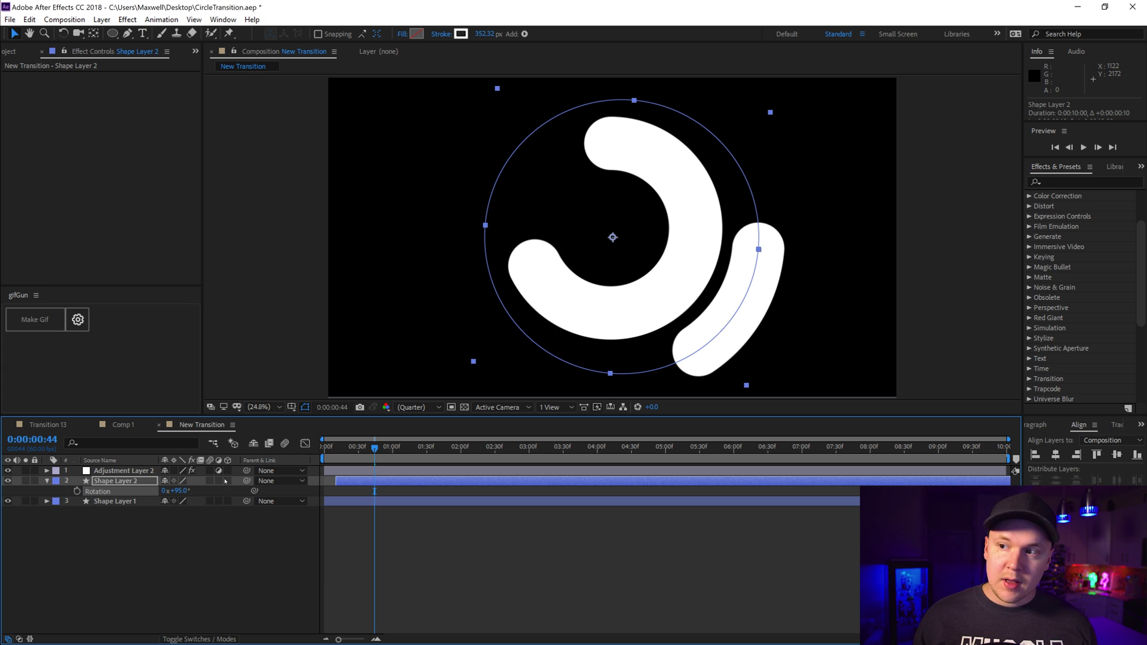
key("ctrl+z")
left_click(150, 538)
left_click(115, 481)
left_click(116, 501, "ctrl")
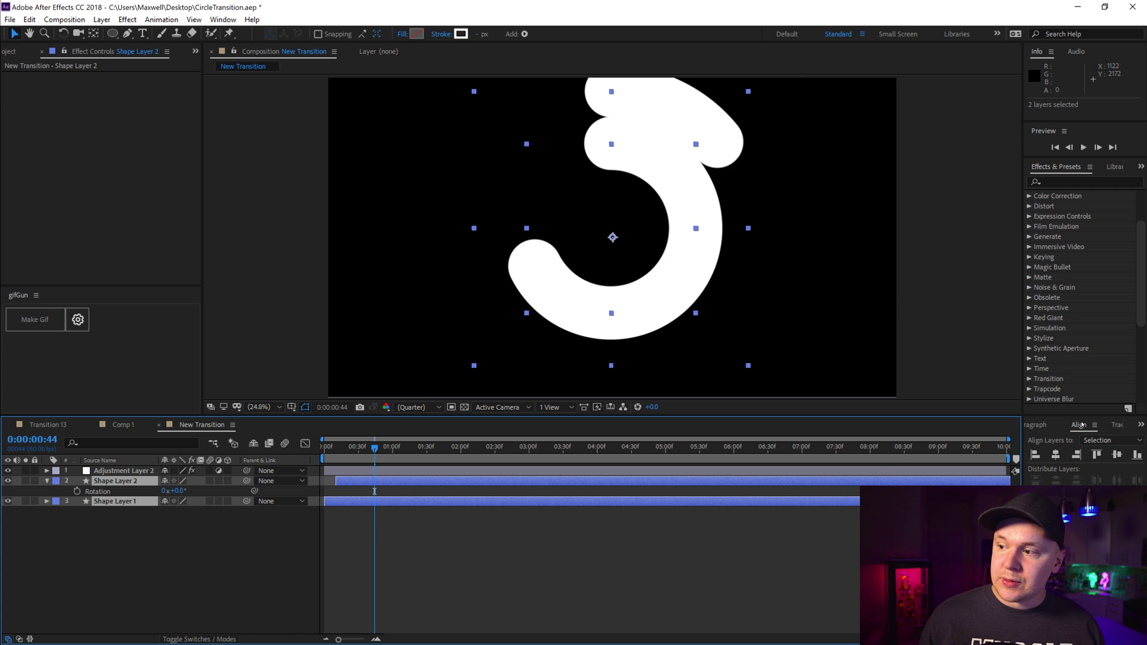
In the Align panel, centre both shape layers horizontally and vertically relative to the Composition
left_click(222, 19)
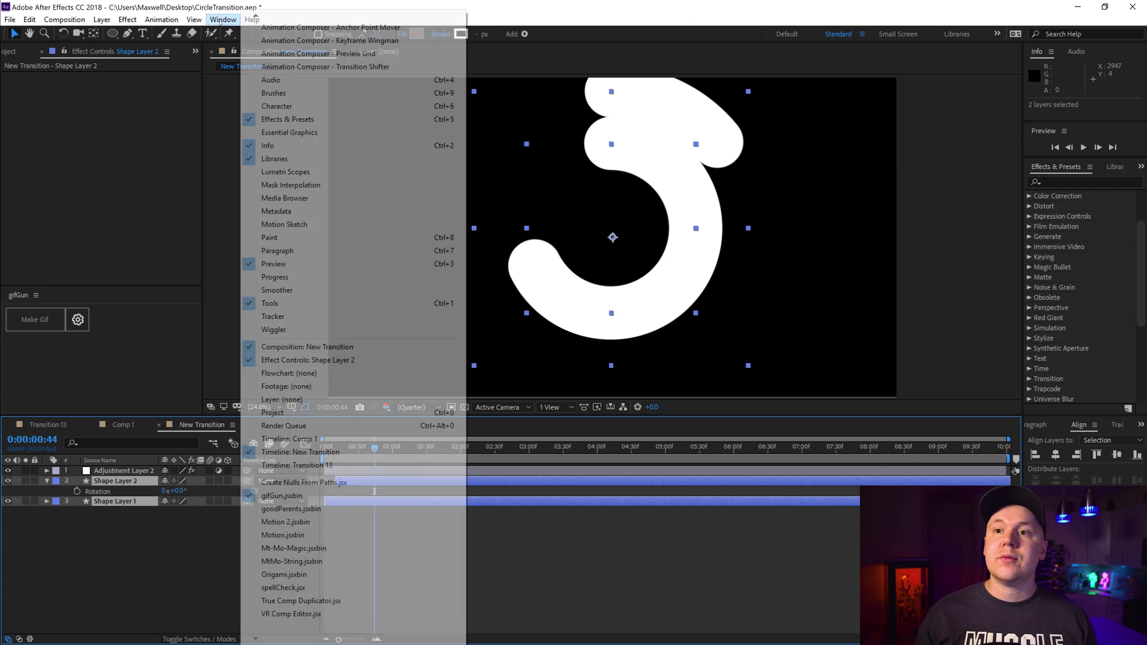
scroll(284, 44, "up", 3)
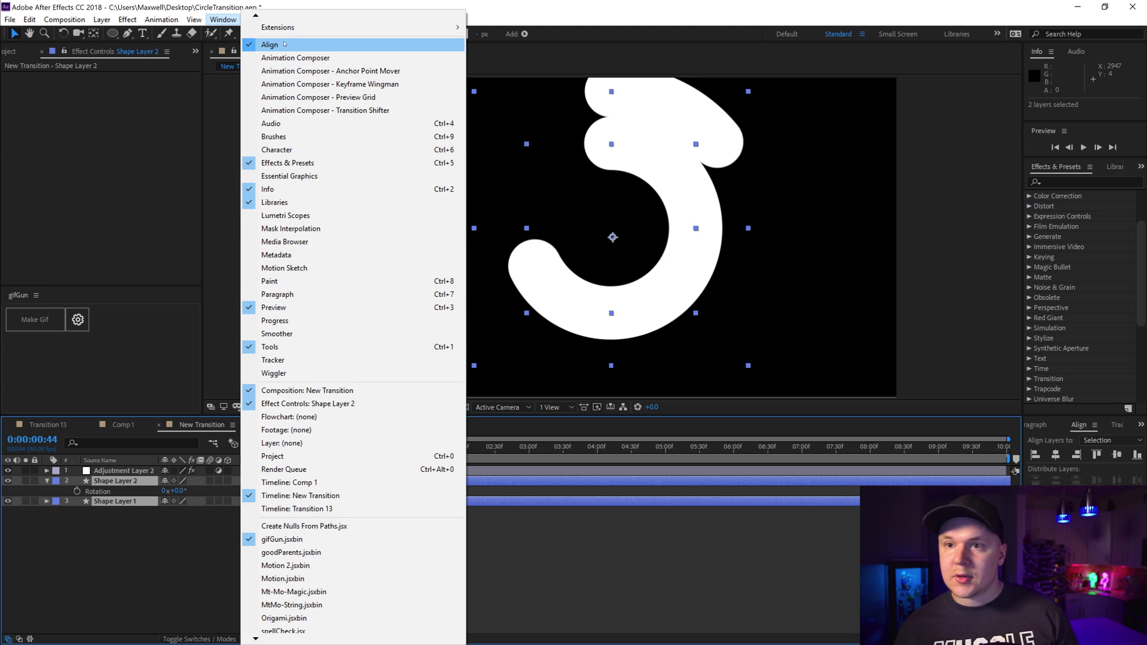
left_click(285, 45)
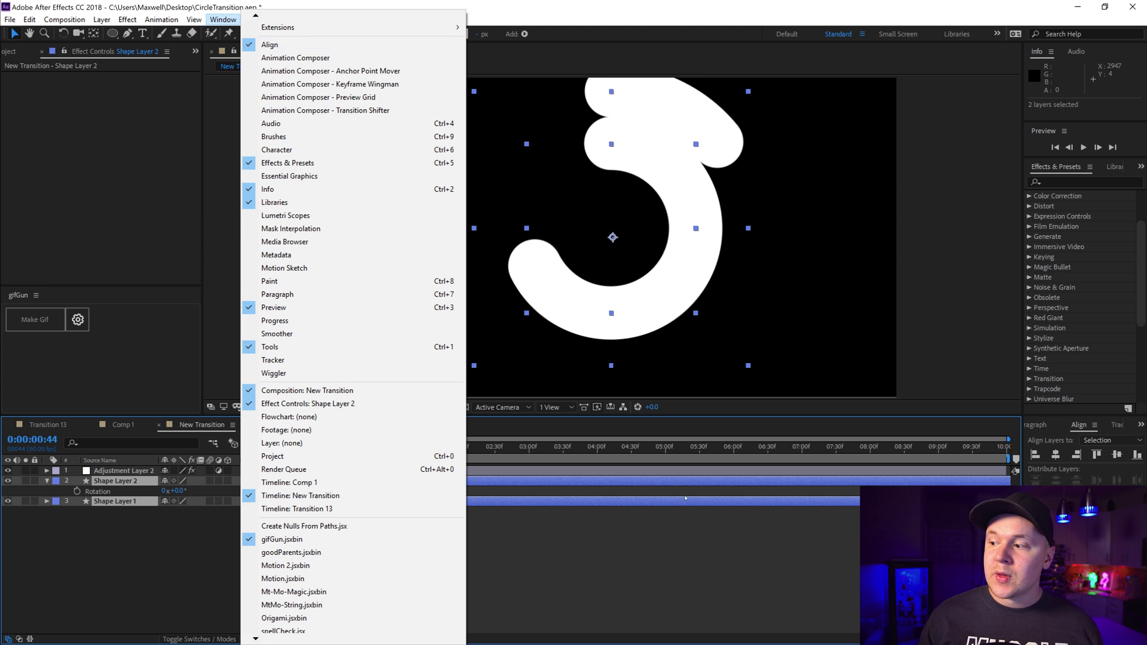
left_click_drag(131, 551, 93, 478)
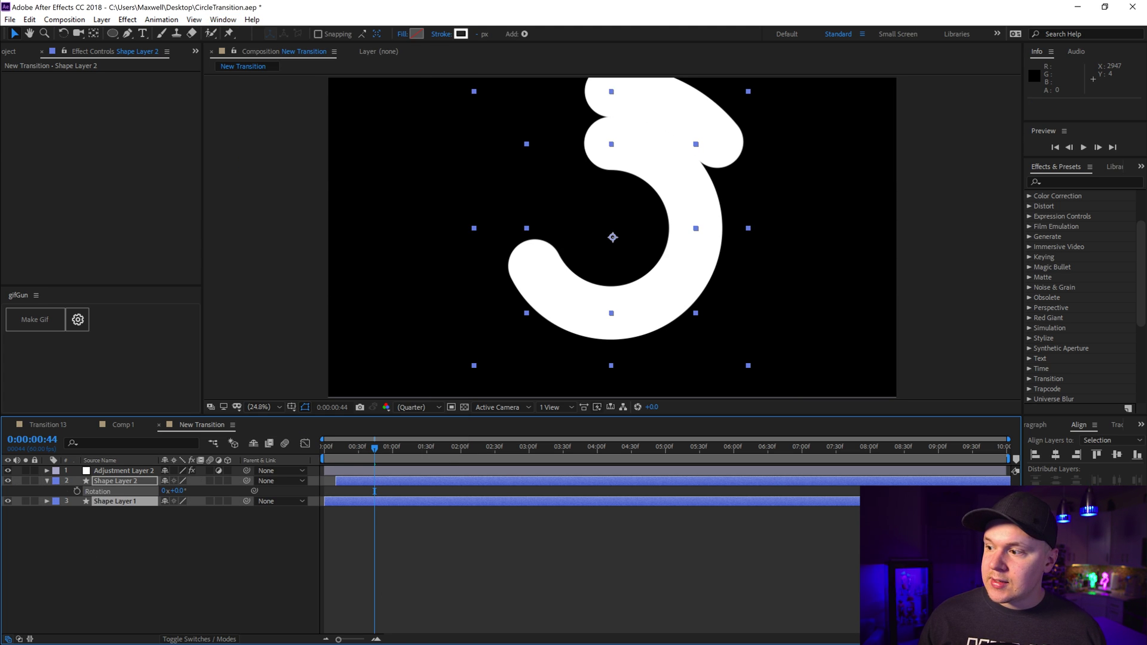
left_click(1108, 439)
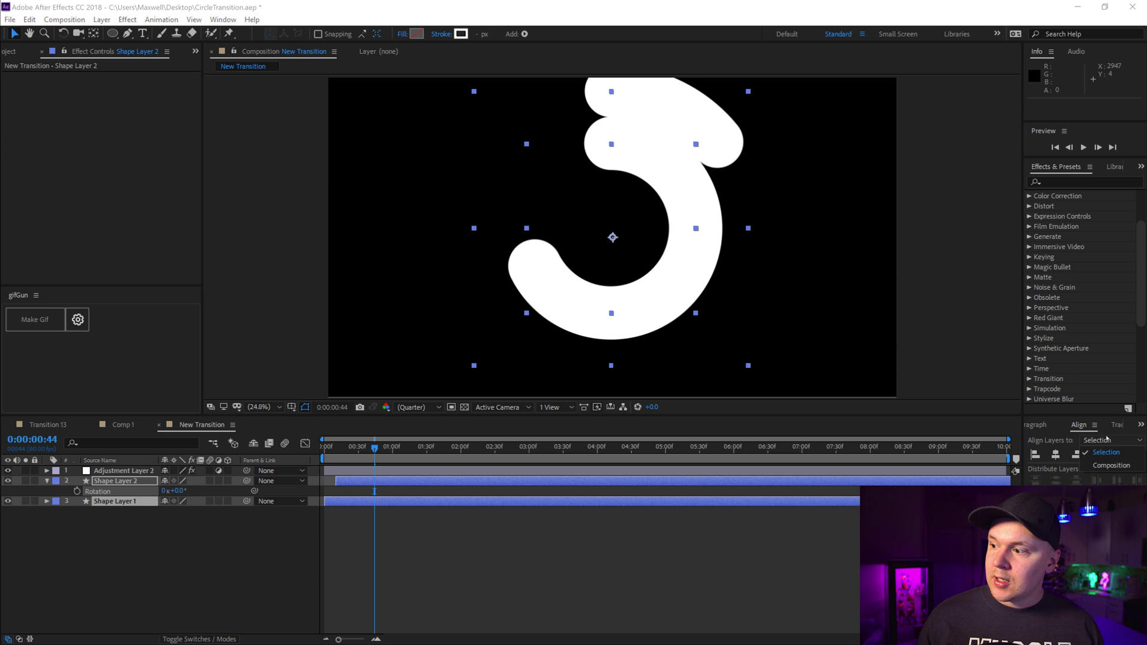
left_click(1113, 465)
left_click(1056, 456)
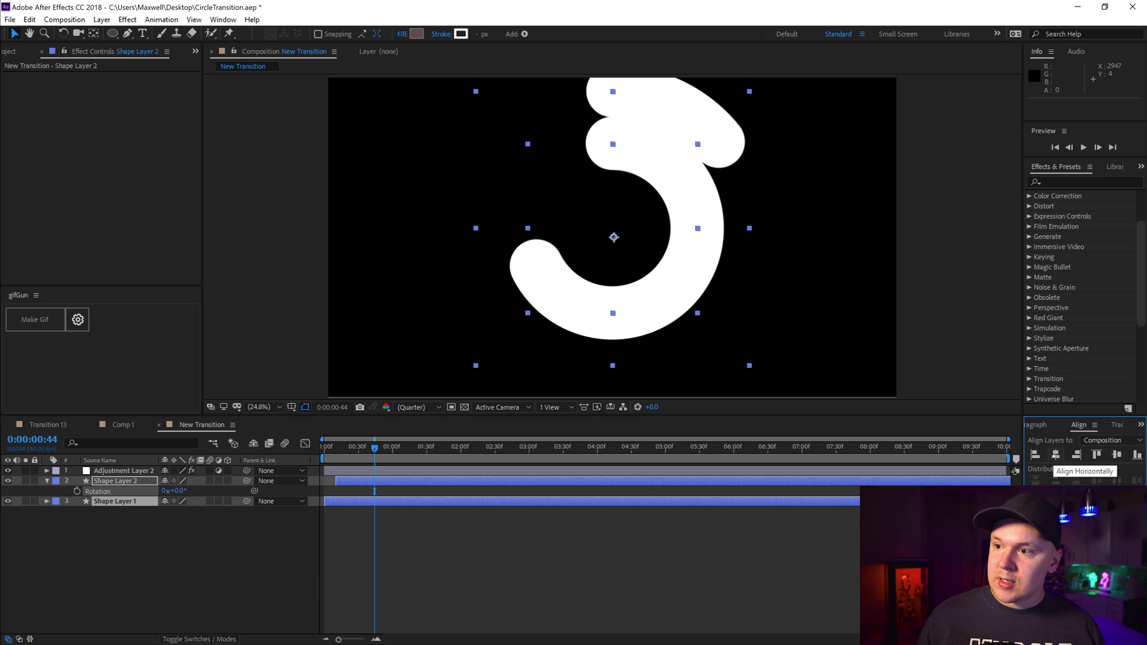
left_click(1117, 455)
Scrub Shape Layer 2's Rotation to turn the larger ring
left_click(181, 545)
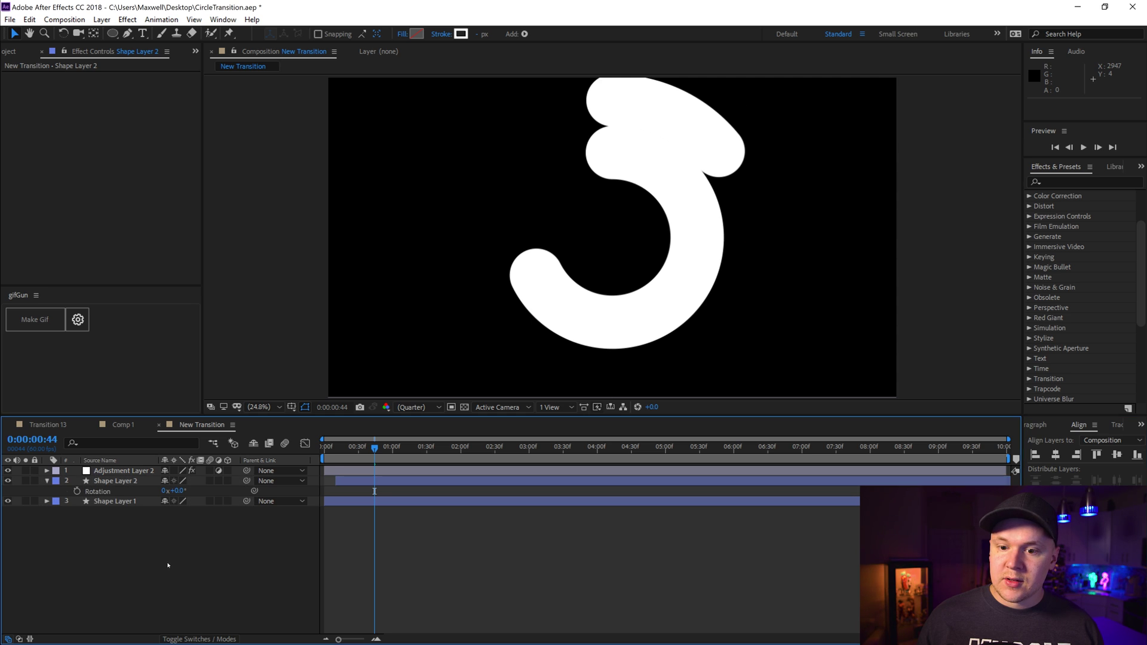
left_click(115, 482)
left_click_drag(175, 491, 203, 474)
Undo the rotation and move the larger ring's anchor point to its centre with Pan Behind
key("ctrl+z")
left_click(119, 482)
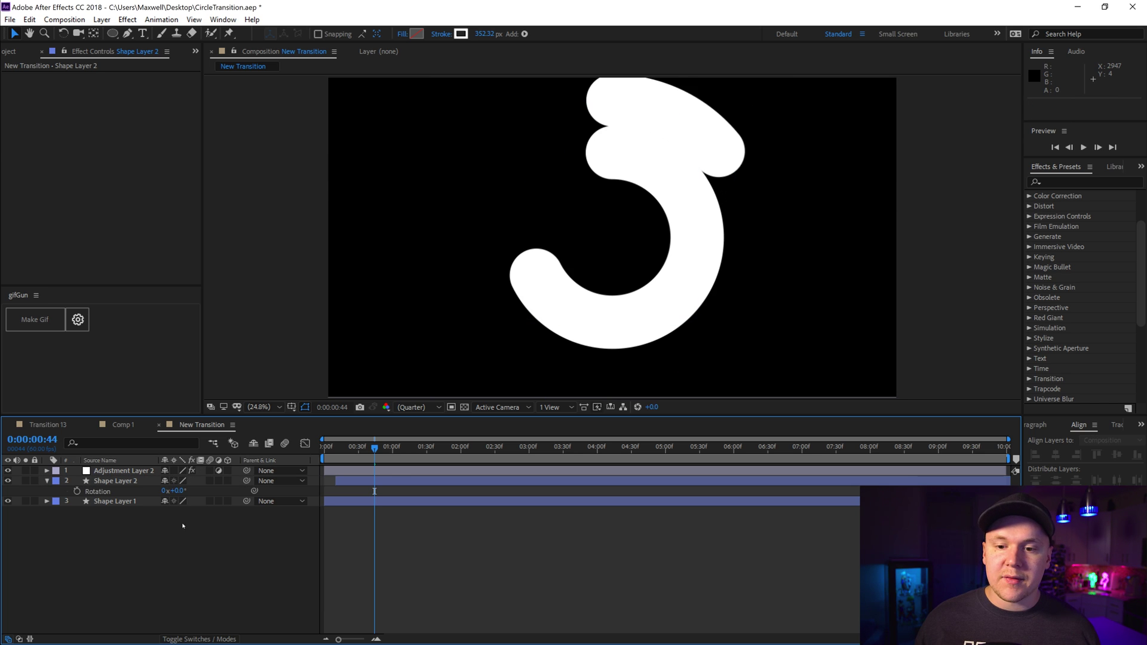
left_click(120, 481)
left_click(94, 33)
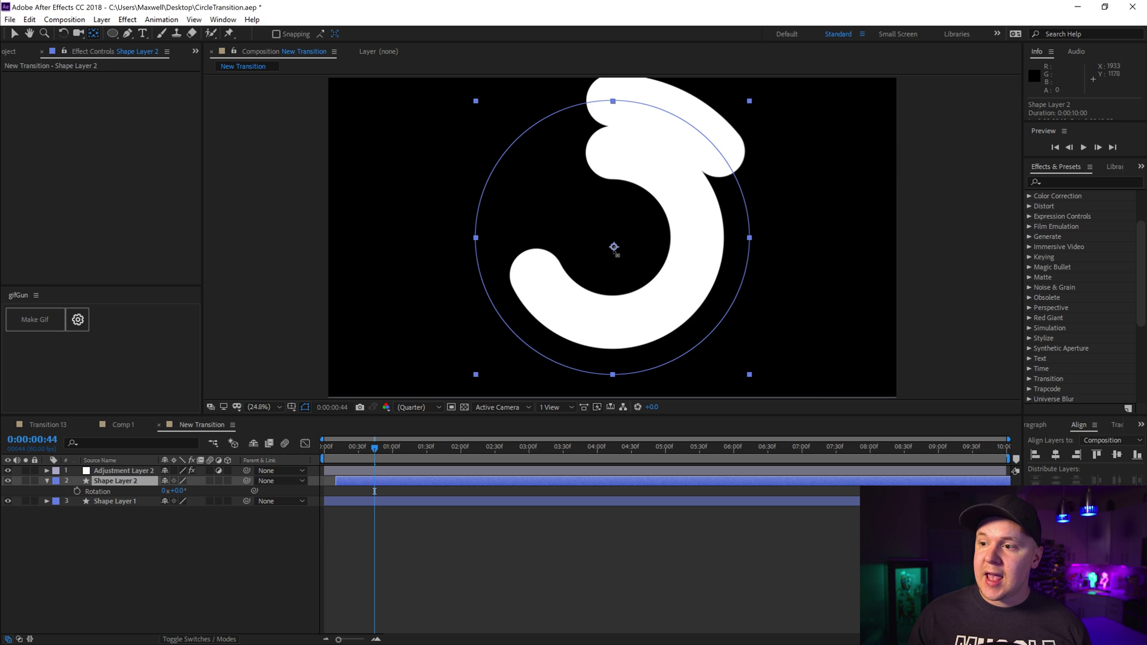
left_click_drag(614, 247, 613, 237)
Rotate Shape Layer 2 one full turn plus about 10°
left_click(96, 503)
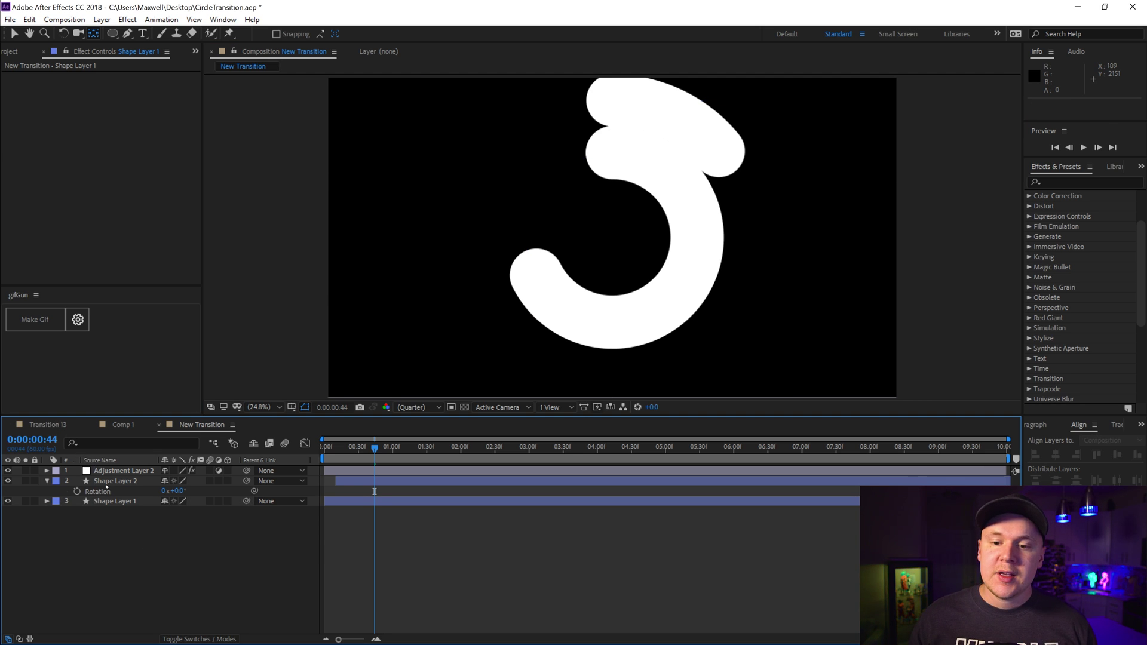
left_click(530, 481)
left_click_drag(181, 490, 396, 491)
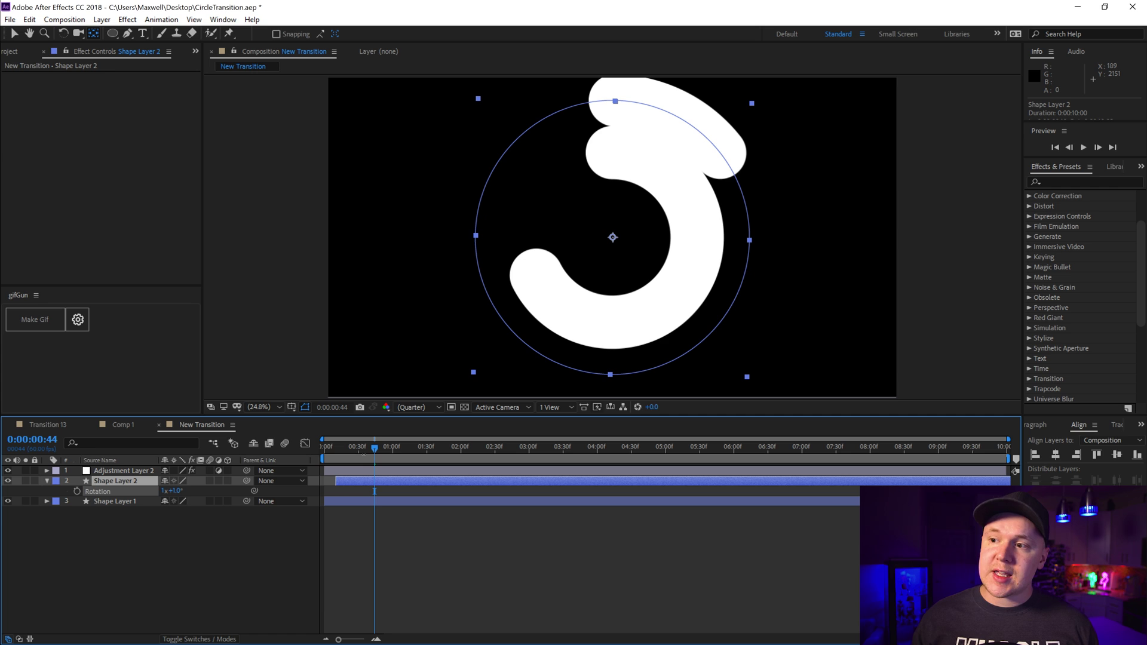
left_click(120, 483)
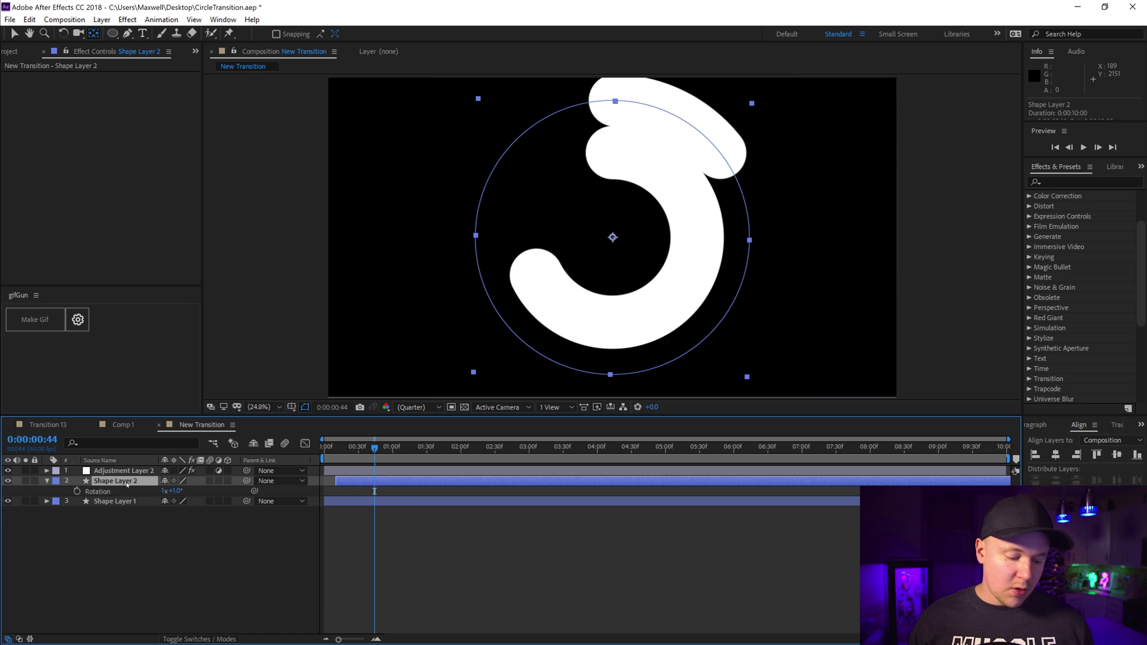
Duplicate the large ring as Shape Layer 3 at frame 0, bottom of the stack; delay Shape Layer 1 five frames
key("ctrl+d")
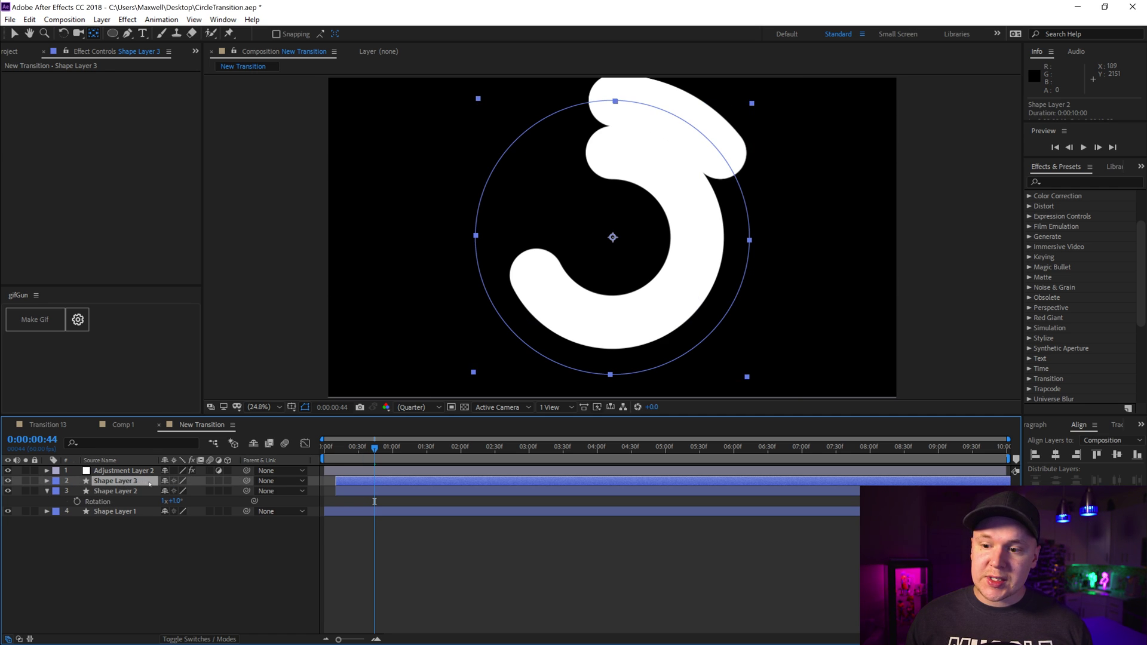
left_click_drag(359, 481, 348, 481)
left_click_drag(113, 481, 123, 521)
left_click(343, 501)
left_click_drag(342, 501, 349, 501)
left_click_drag(343, 448, 382, 452)
Shrink Shape Layer 3's ellipse to a small centre circle of size 367.6
left_click(367, 512)
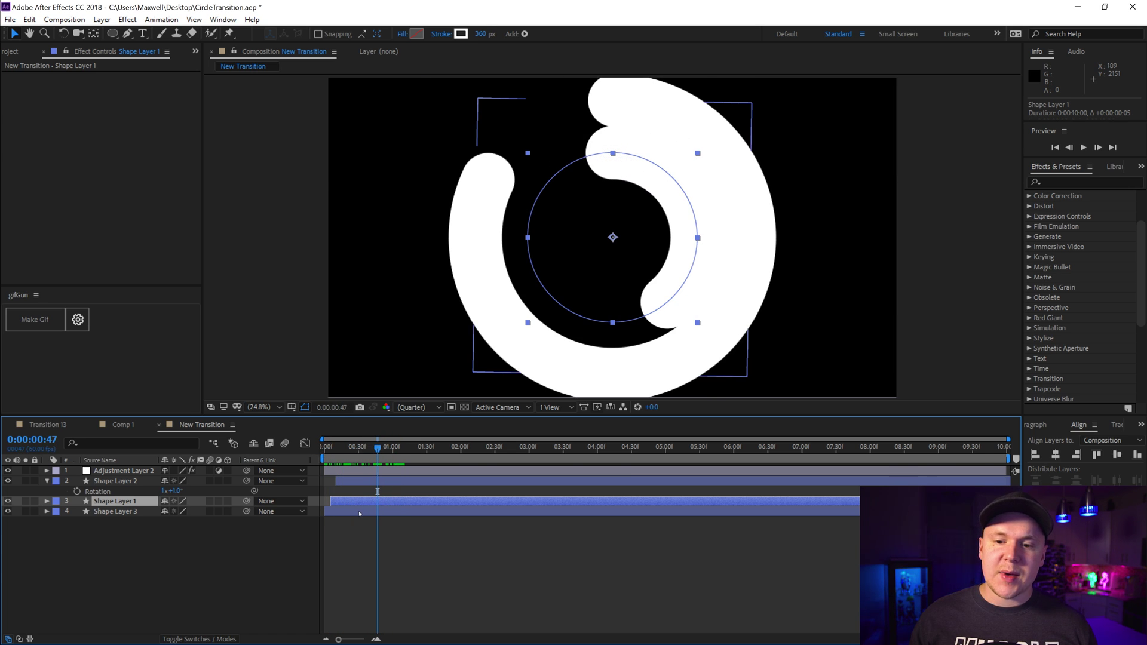
left_click(48, 511)
left_click(57, 522)
left_click(68, 533)
left_click(78, 543)
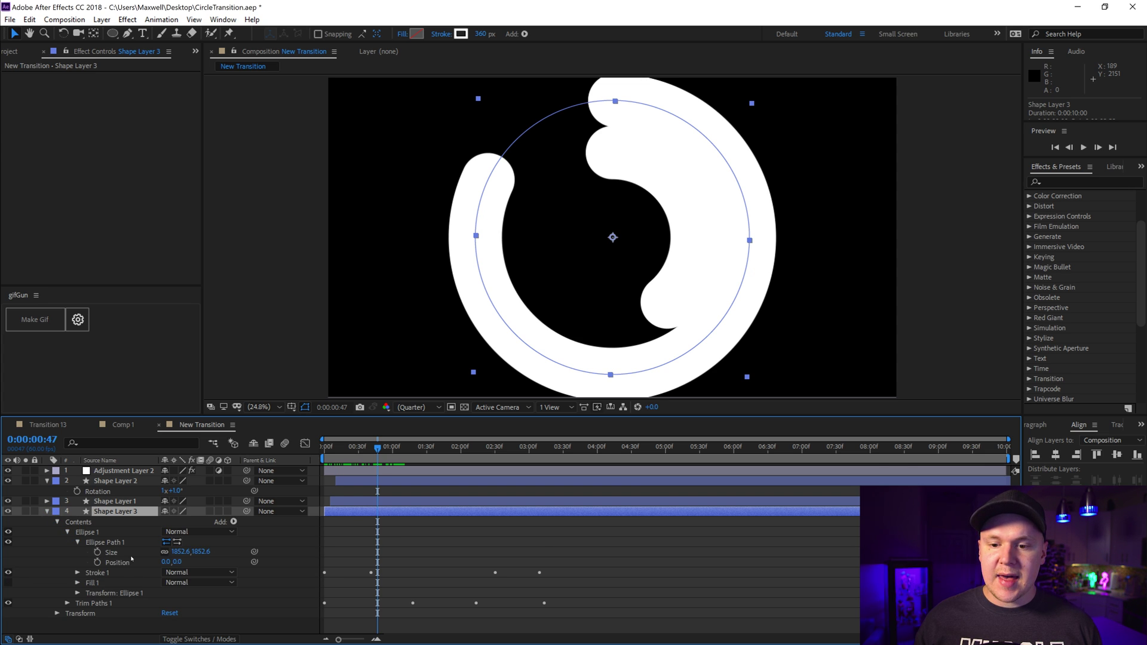
left_click_drag(191, 552, 131, 562)
left_click_drag(207, 554, 11, 574)
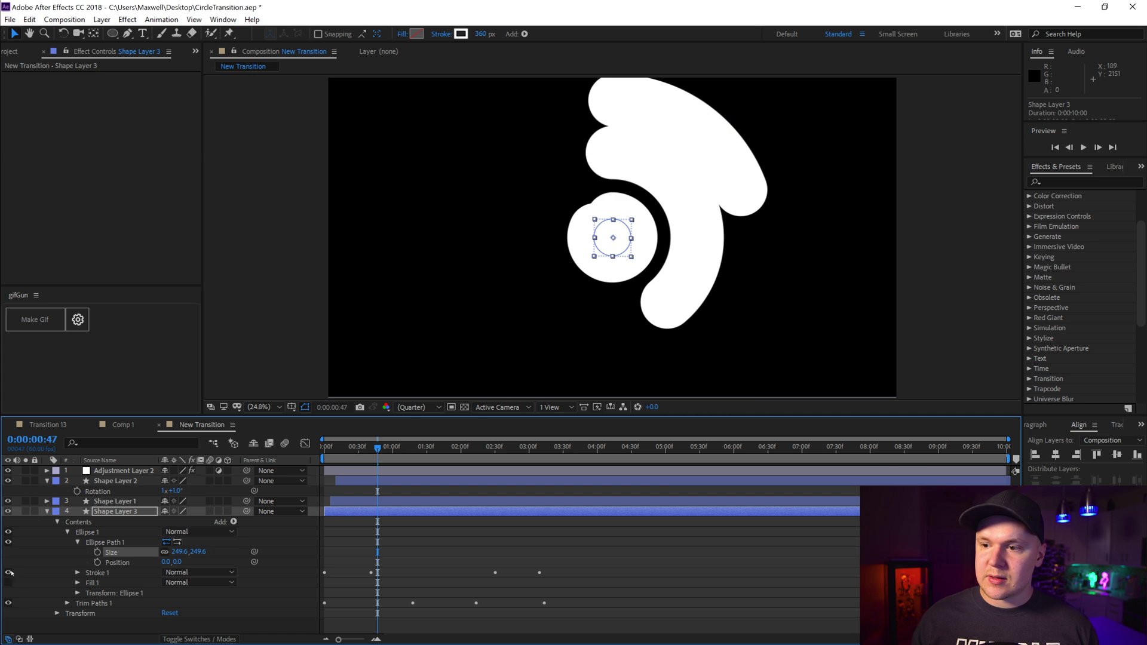
mouse_move(202, 553)
left_mouse_down()
mouse_move(187, 554)
mouse_move(240, 554)
mouse_move(213, 554)
left_mouse_up()
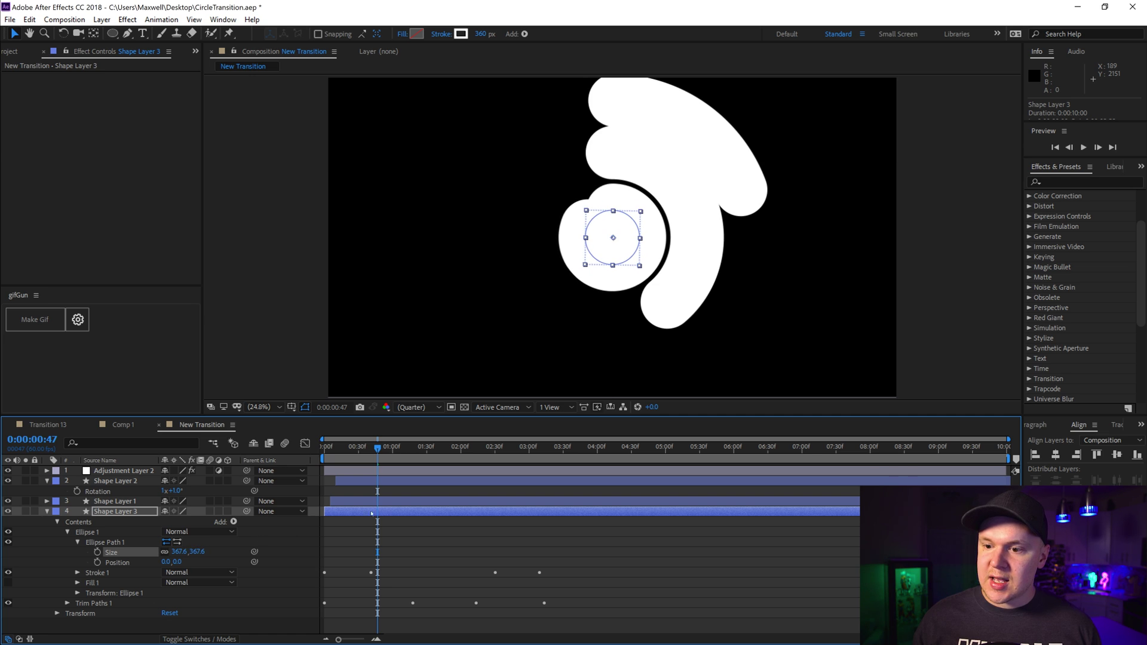
left_click(66, 502)
Reduce Shape Layer 1's Ellipse Path size to 1062.6
left_click(47, 502)
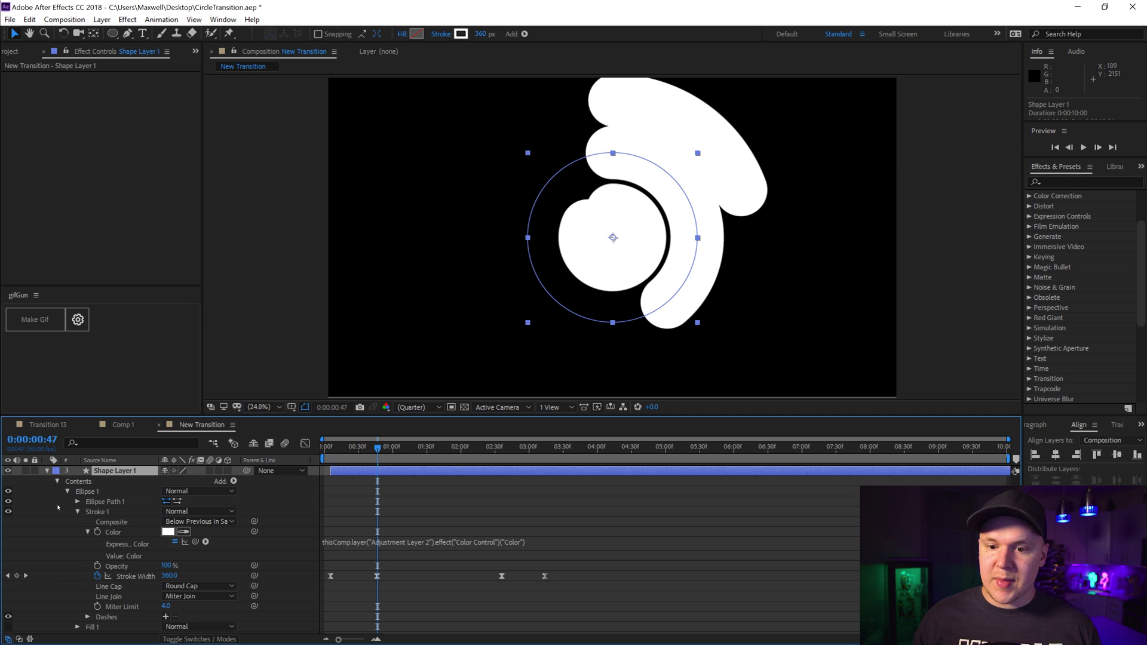
left_click(78, 502)
left_click_drag(203, 512, 153, 511)
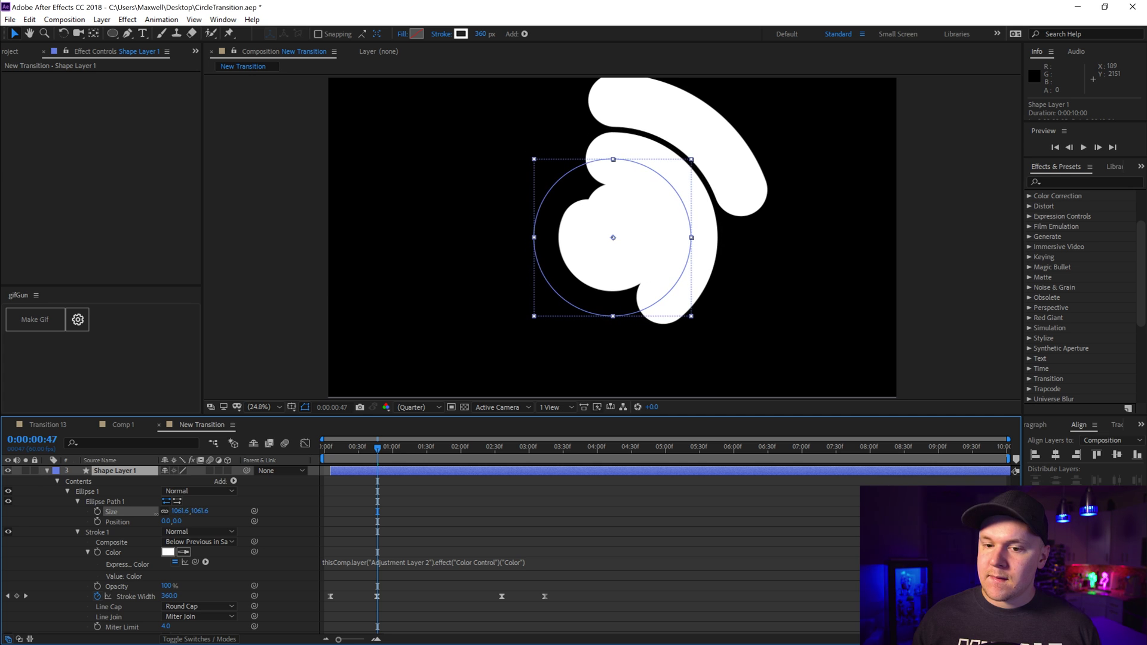
left_click(47, 471)
left_click(53, 481)
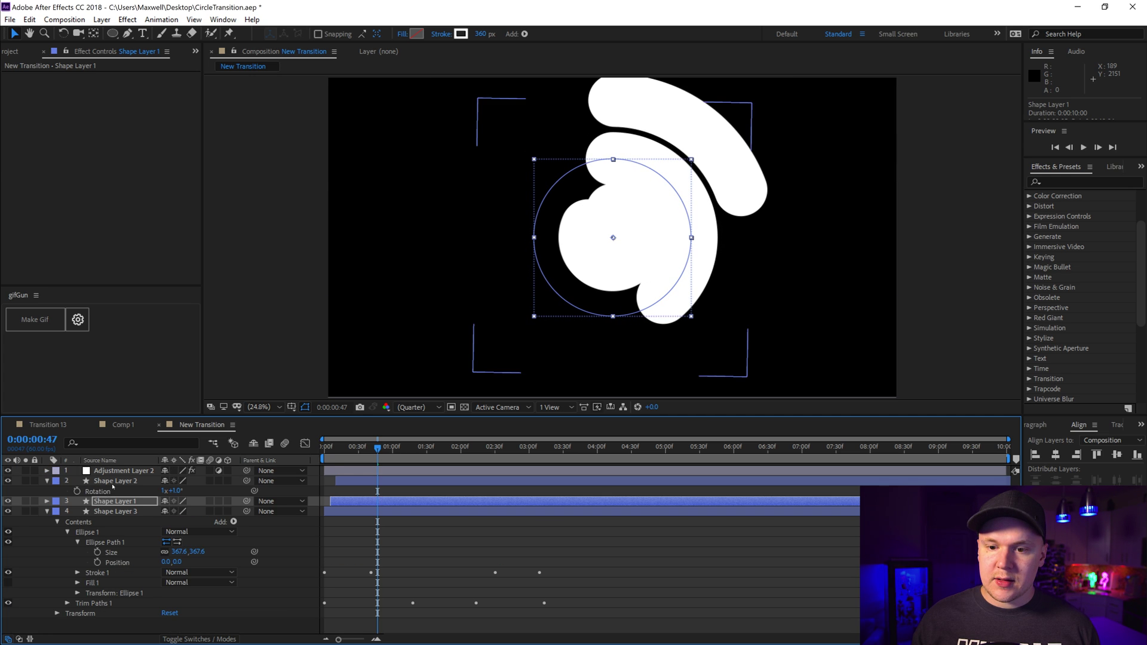
Set Shape Layer 2's Ellipse Path size to 1742.6, then collapse Shape Layers 2 and 3
left_click(47, 481)
left_click(47, 481)
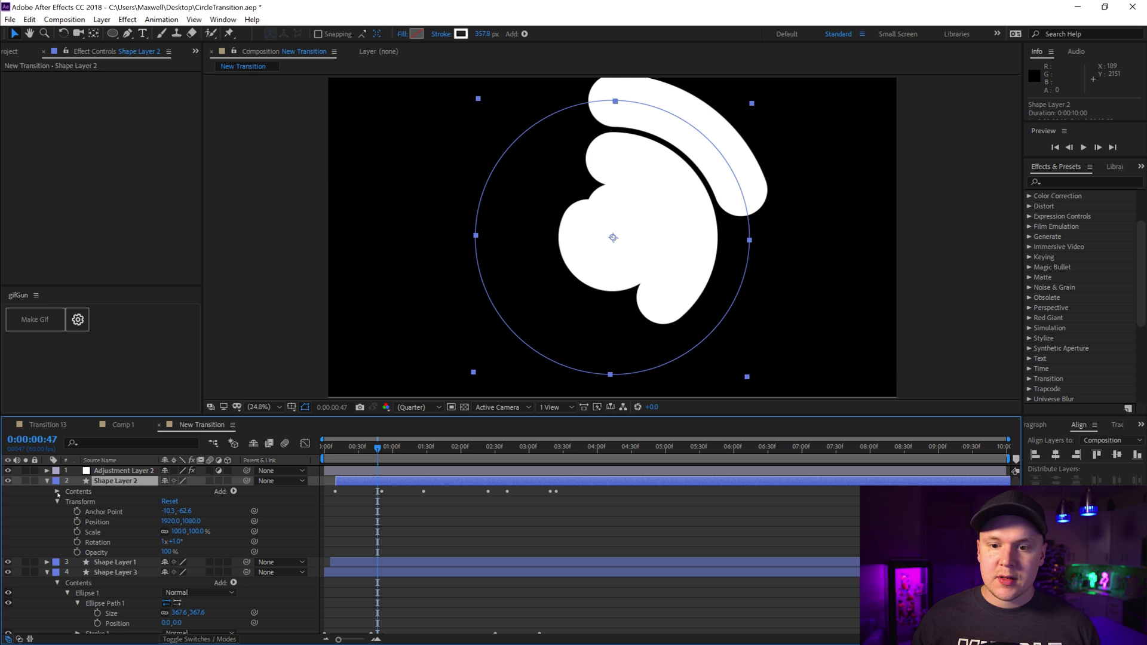
left_click(58, 492)
left_click(68, 502)
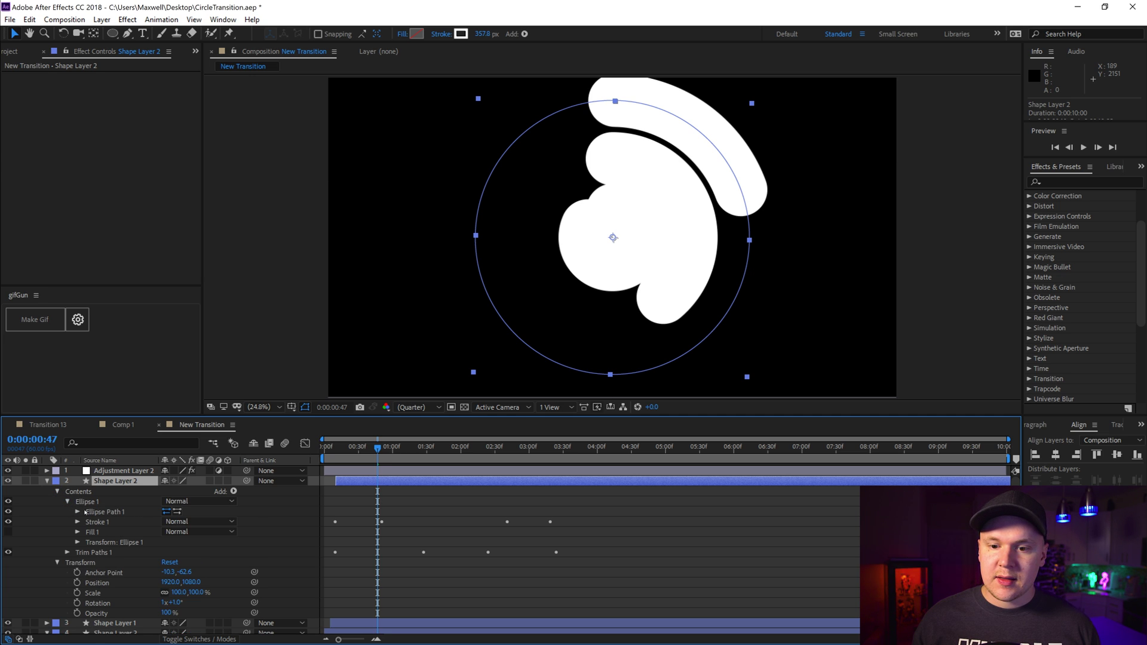
left_click(77, 512)
left_click_drag(201, 523, 173, 522)
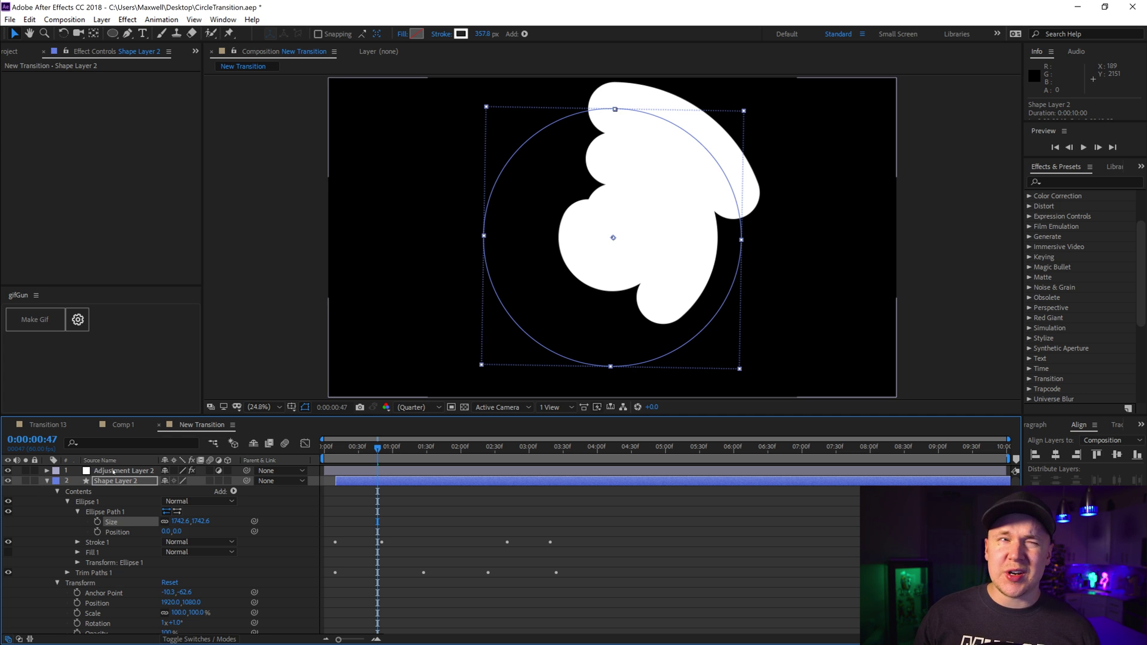
left_click(48, 482)
left_click(48, 502)
left_click(115, 482)
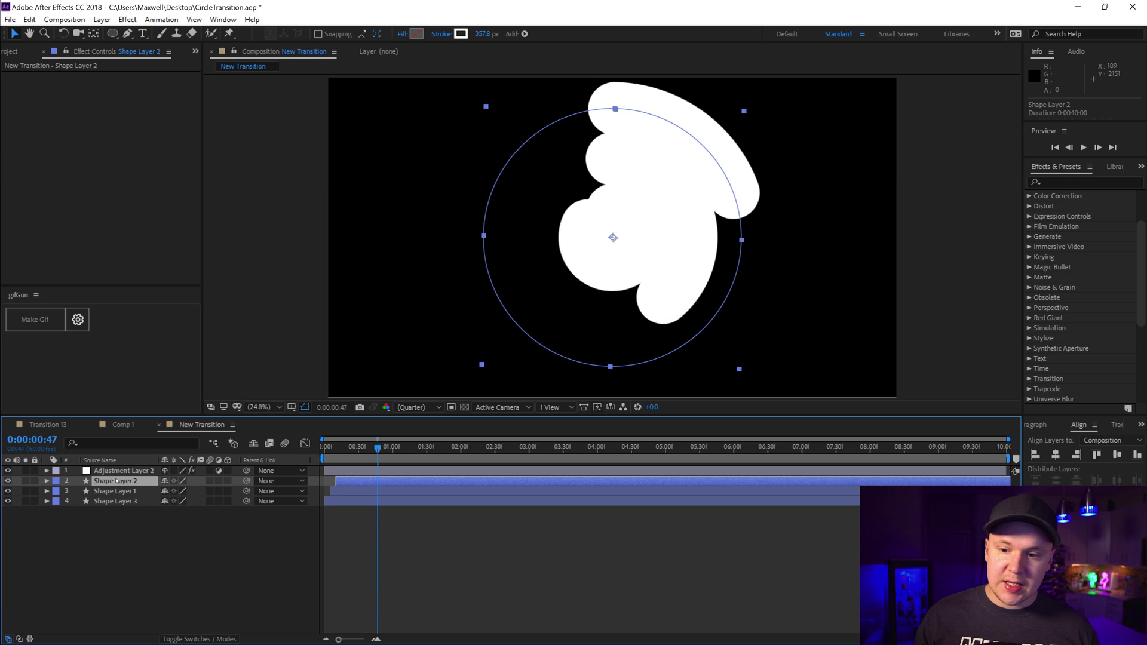
Duplicate Shape Layer 2 as Shape Layer 4: size 2595.6, rotation 1x+79°, starting about 4 frames later
key("ctrl+d")
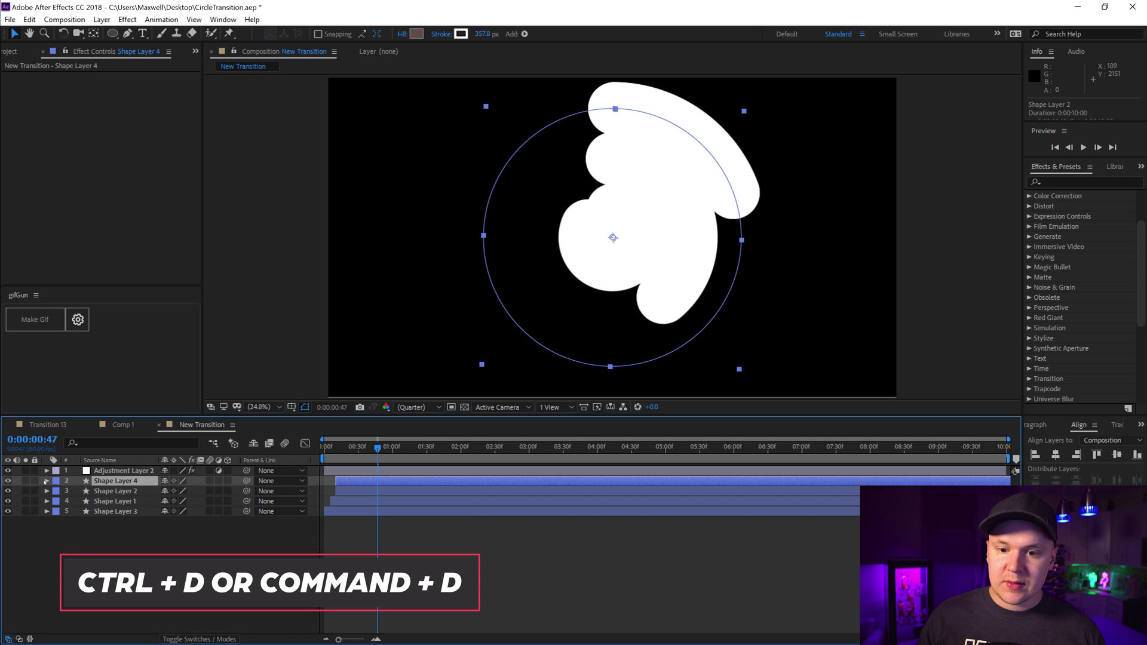
left_click(47, 481)
left_click(58, 492)
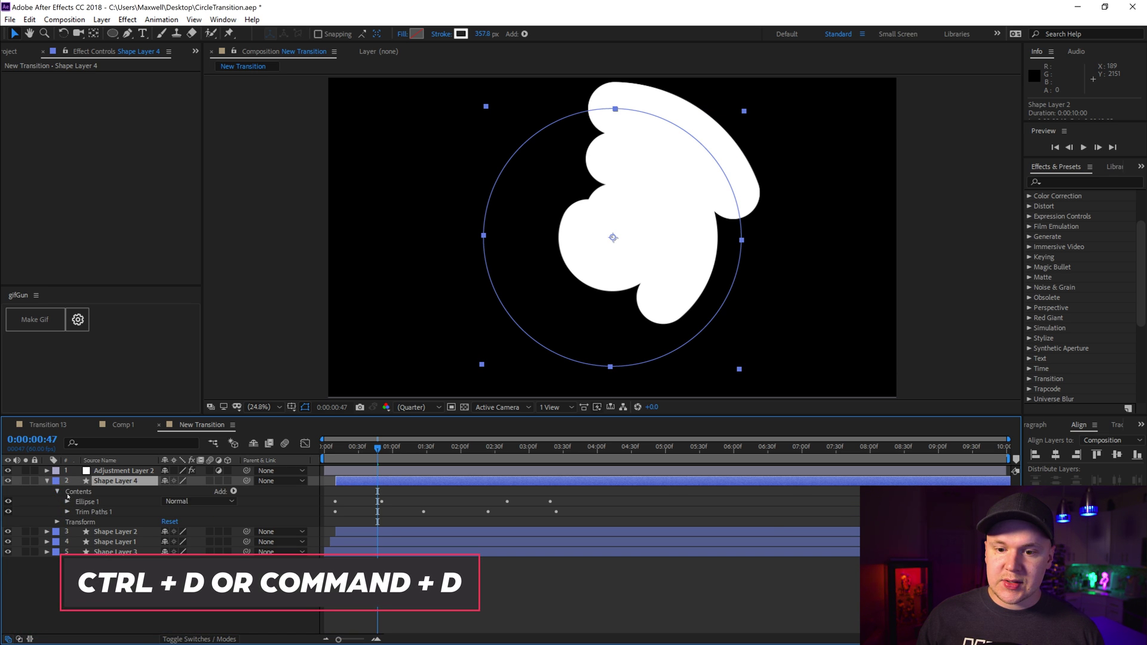
left_click(67, 503)
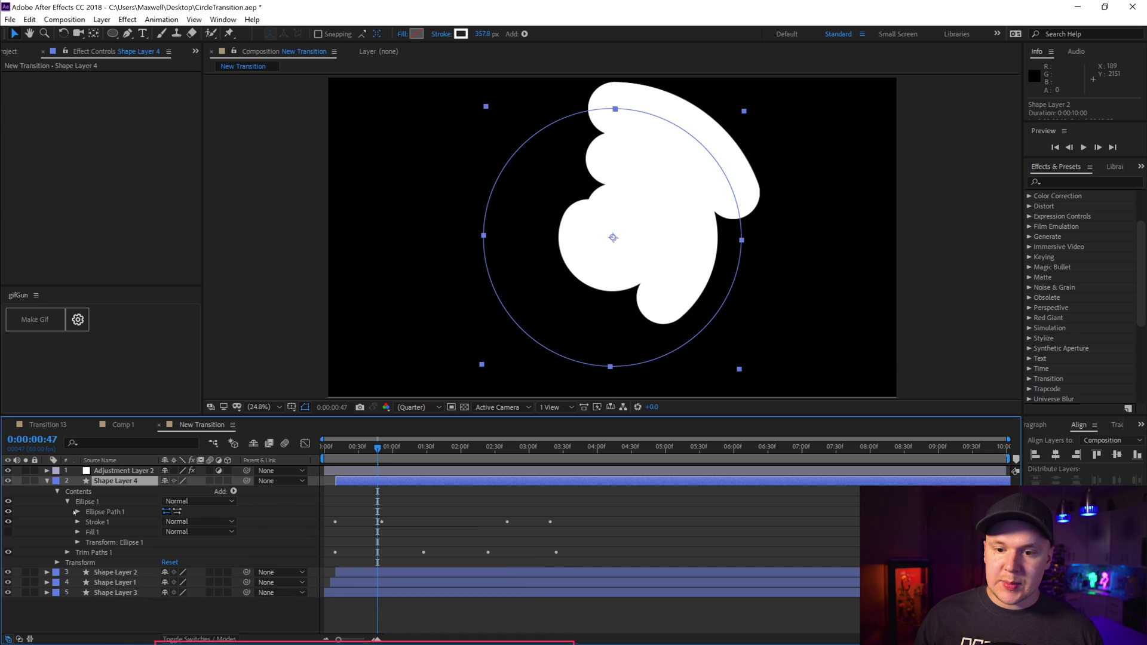
left_click_drag(191, 522, 548, 462)
left_click(87, 481)
key("r")
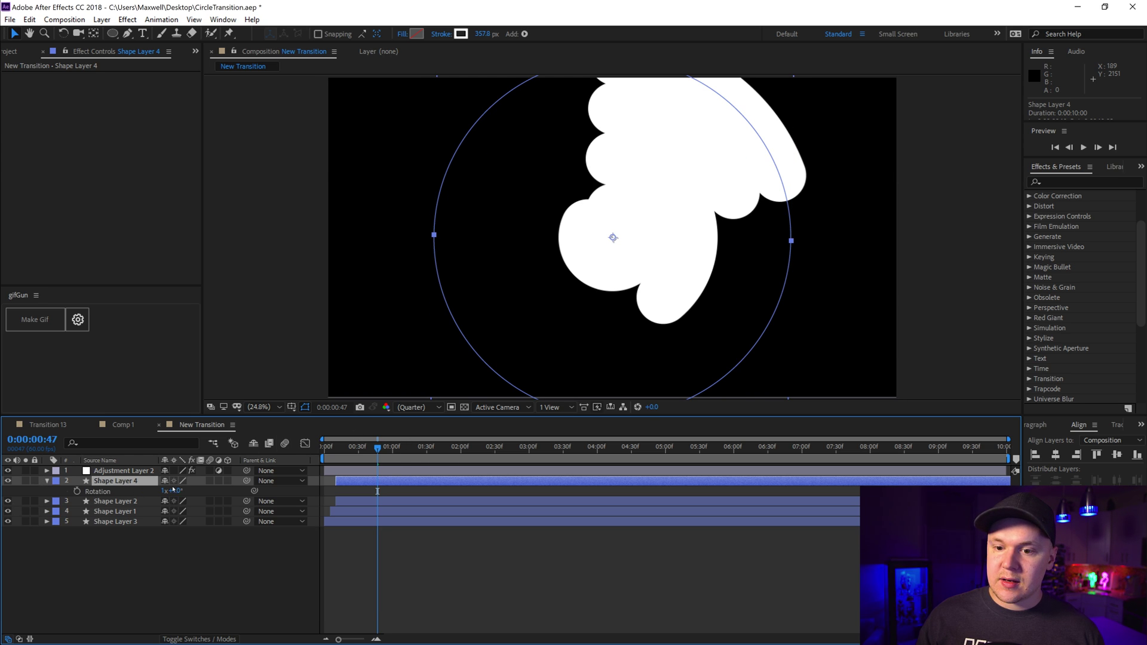
left_click_drag(177, 492, 224, 492)
left_click(136, 482)
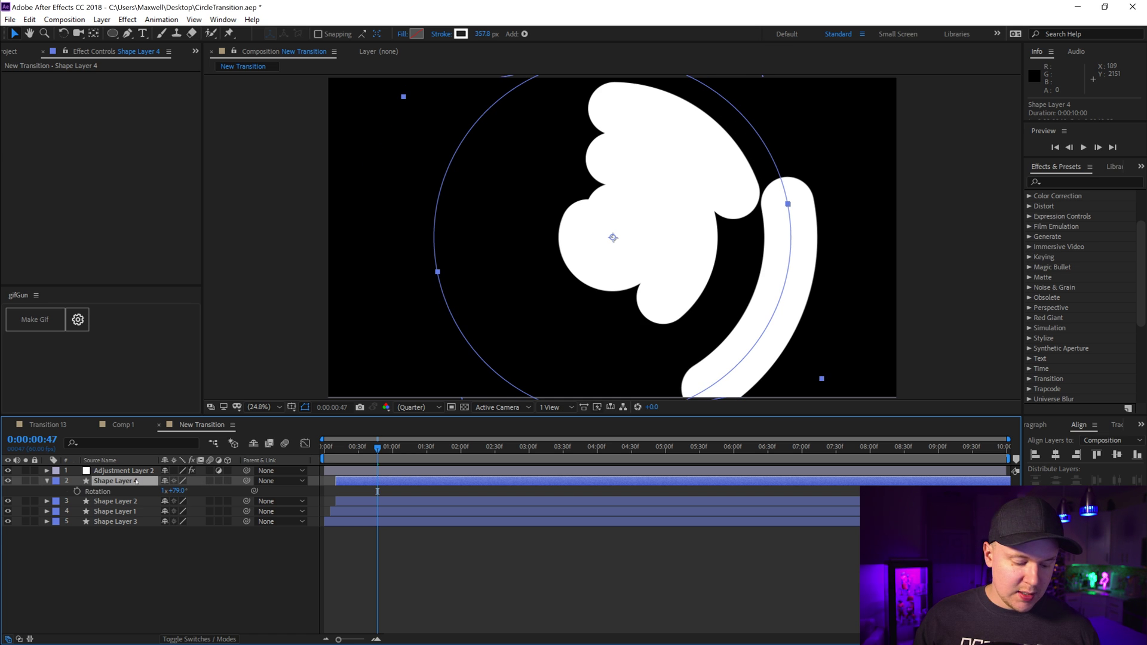
left_click_drag(349, 491, 364, 481)
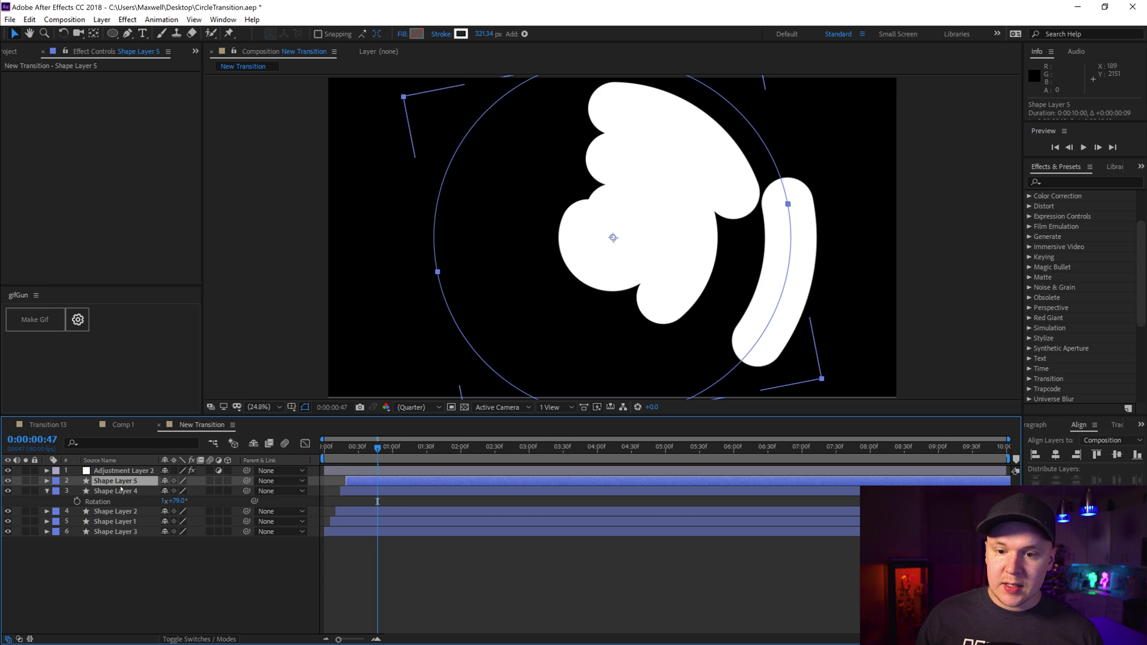
Enlarge Shape Layer 5's circle to about 3243.6, then trim it back to close the gap
left_click(47, 481)
left_click(57, 492)
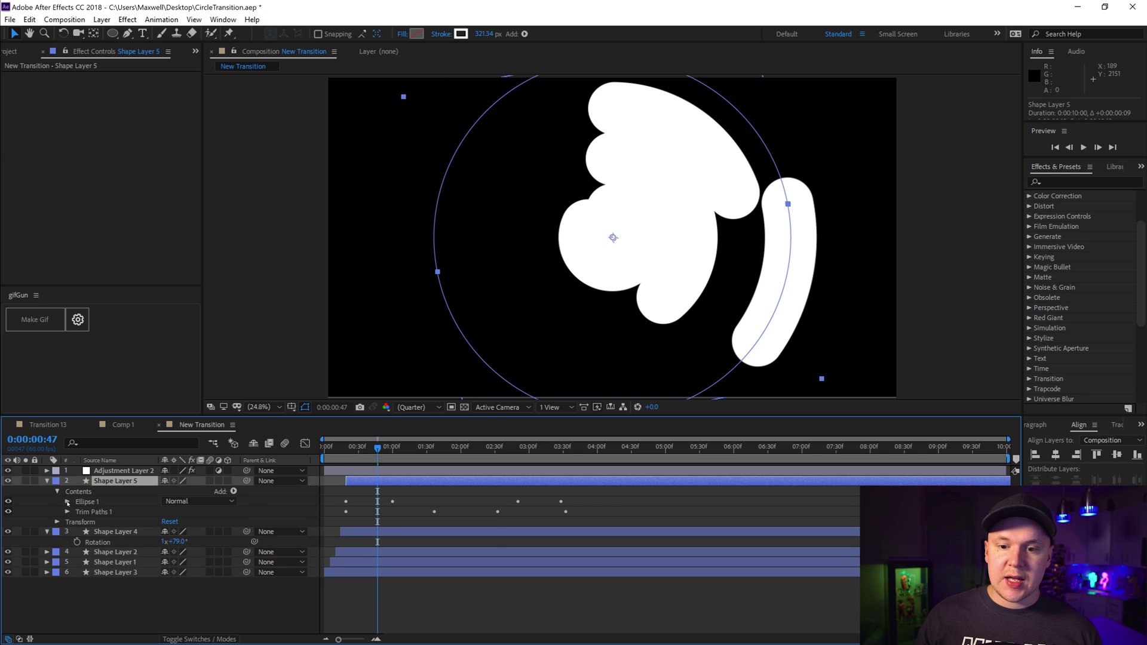
left_click(67, 502)
left_click(77, 513)
left_click_drag(203, 519, 655, 451)
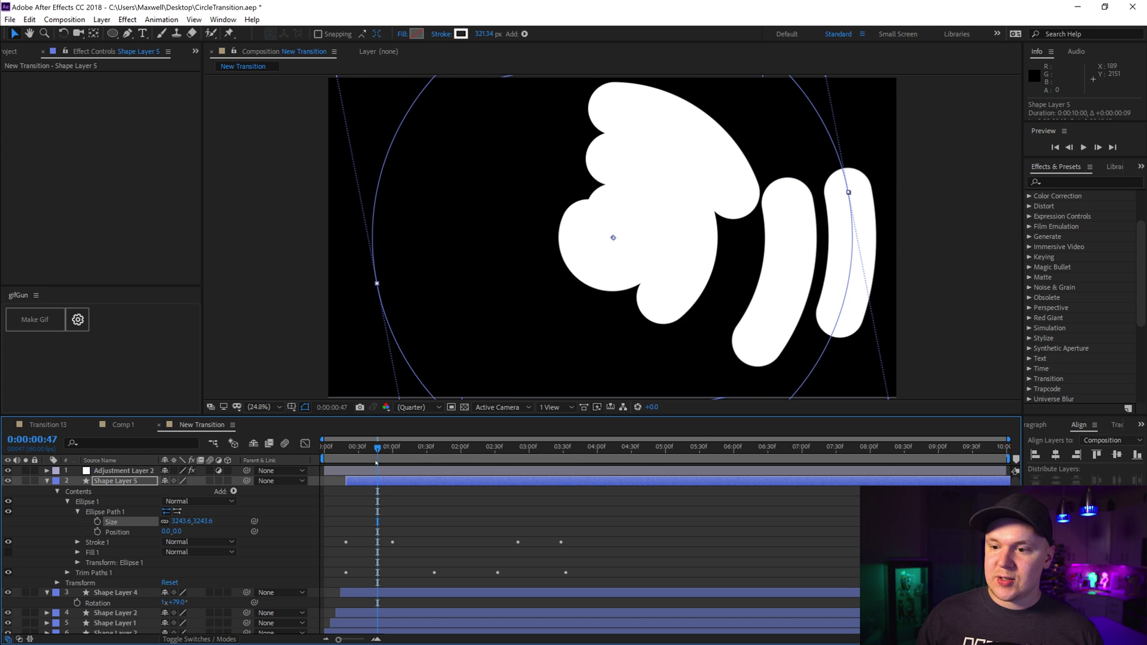
left_click_drag(377, 448, 443, 448)
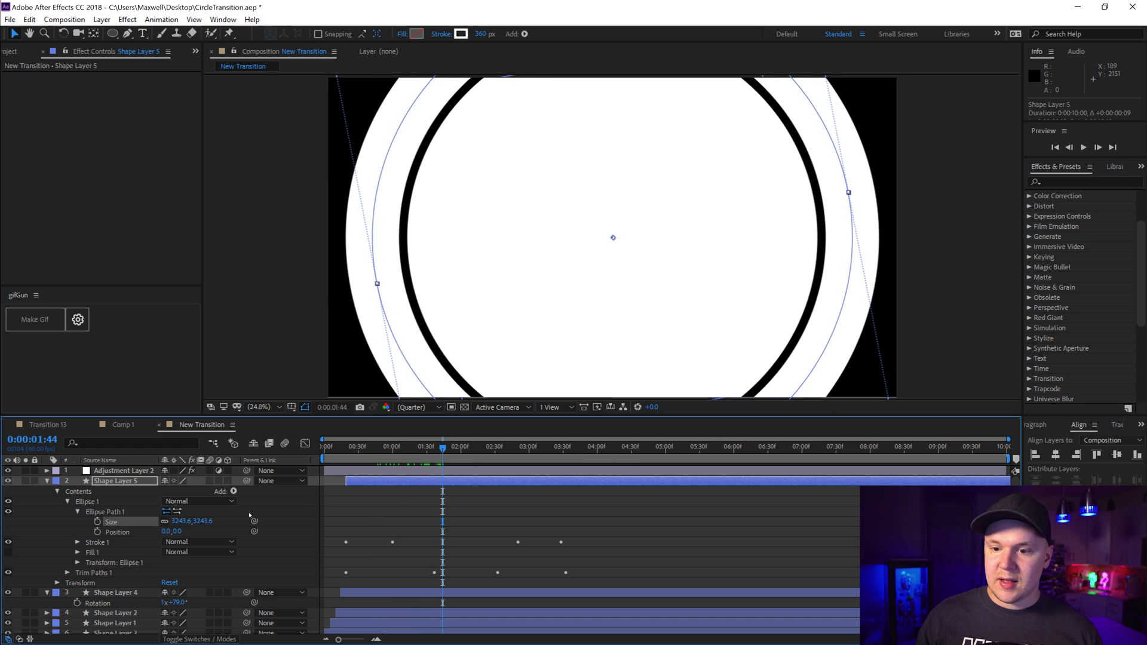
mouse_move(203, 521)
left_mouse_down()
mouse_move(188, 529)
mouse_move(210, 537)
left_mouse_up()
left_click(135, 481)
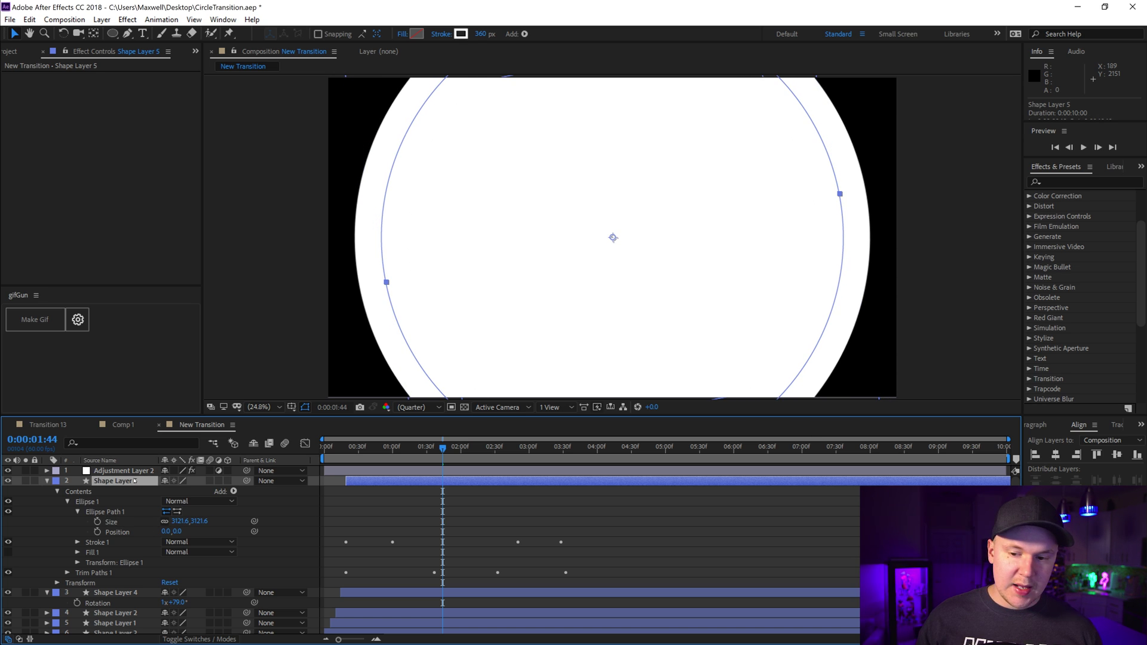
Duplicate Shape Layer 5 and rotate Shape Layer 5 to about 339°
key("ctrl+d")
left_click(382, 490)
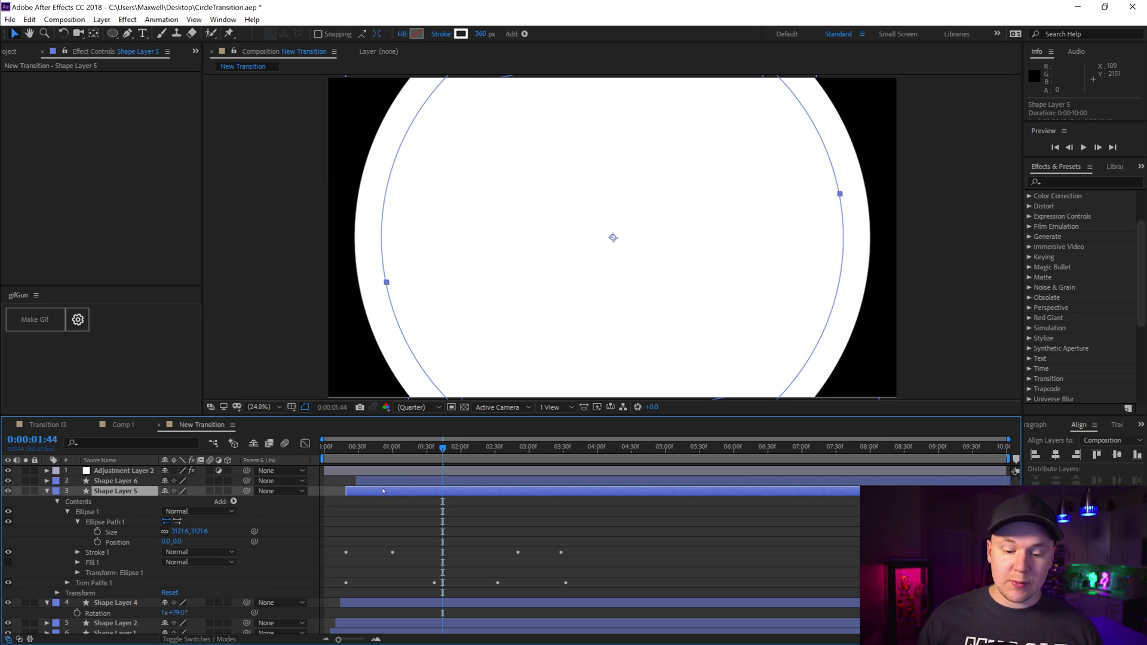
key("r")
left_click_drag(177, 501, 121, 502)
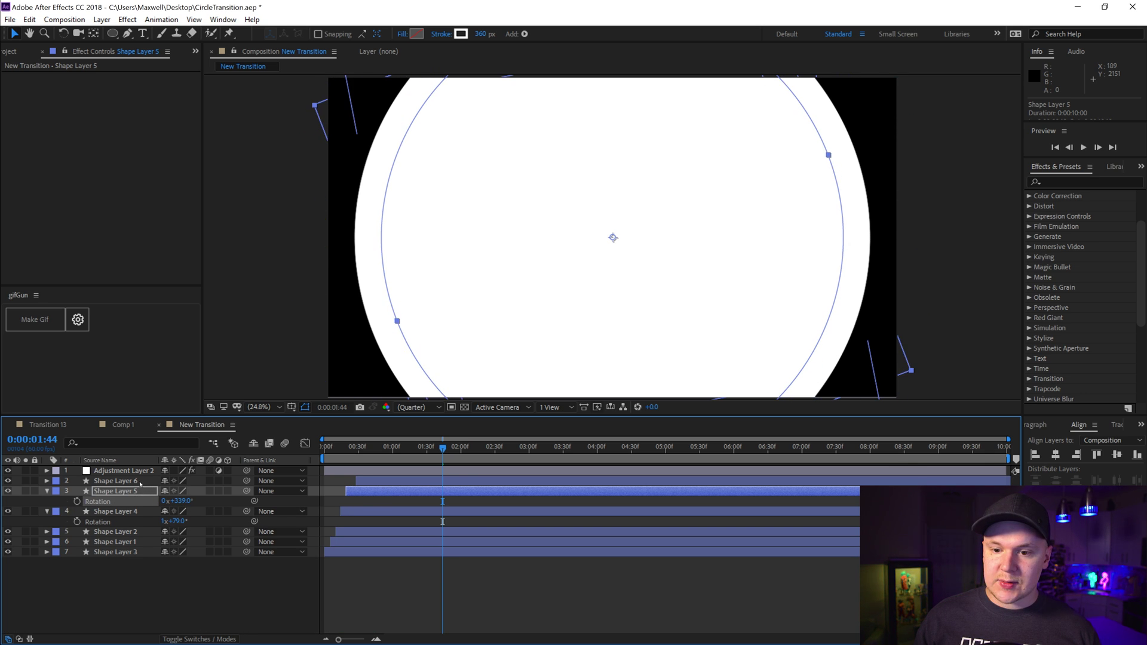
Enlarge Shape Layer 6's circle to 3836.6
left_click(113, 481)
left_click(47, 481)
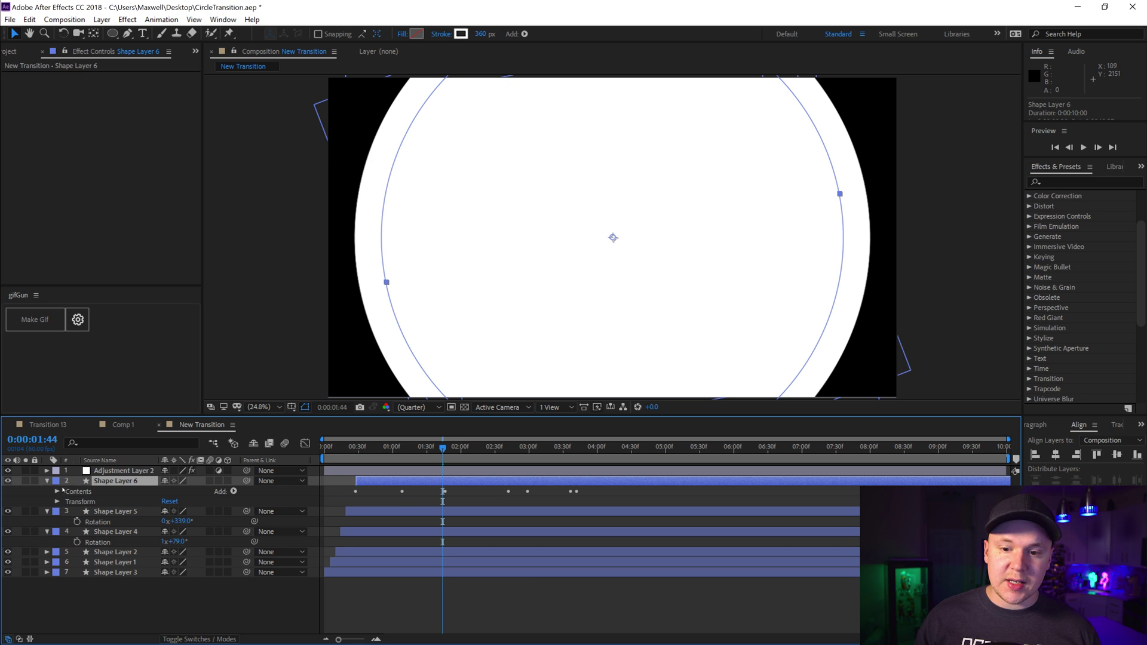
left_click(58, 491)
left_click(68, 502)
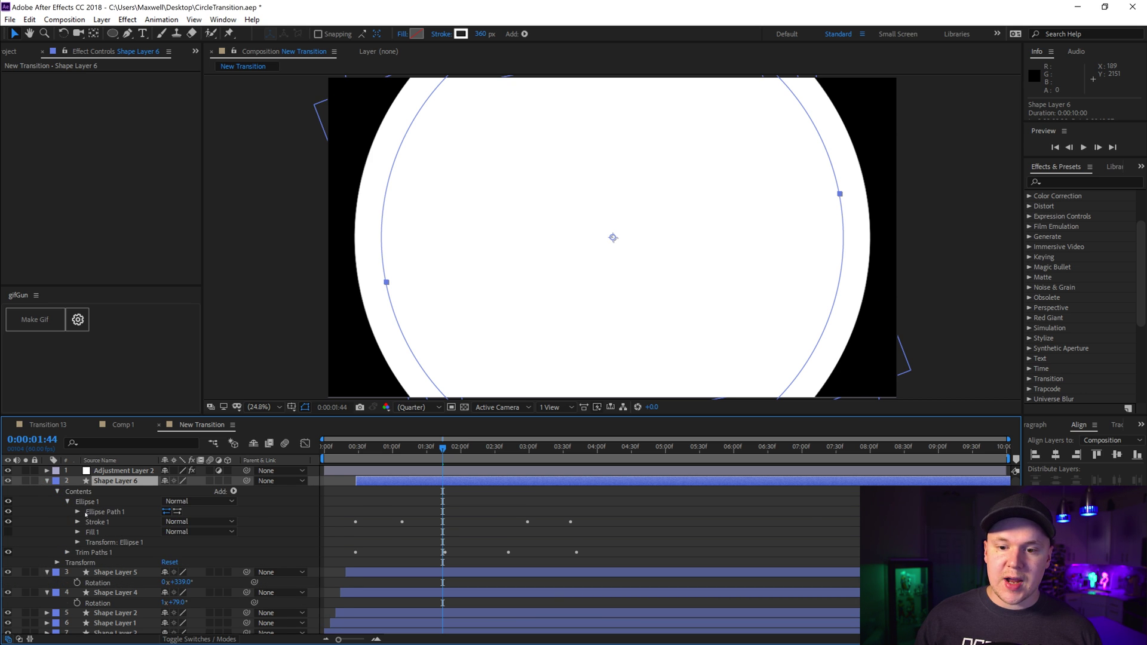
left_click(78, 512)
left_click_drag(191, 521, 221, 521)
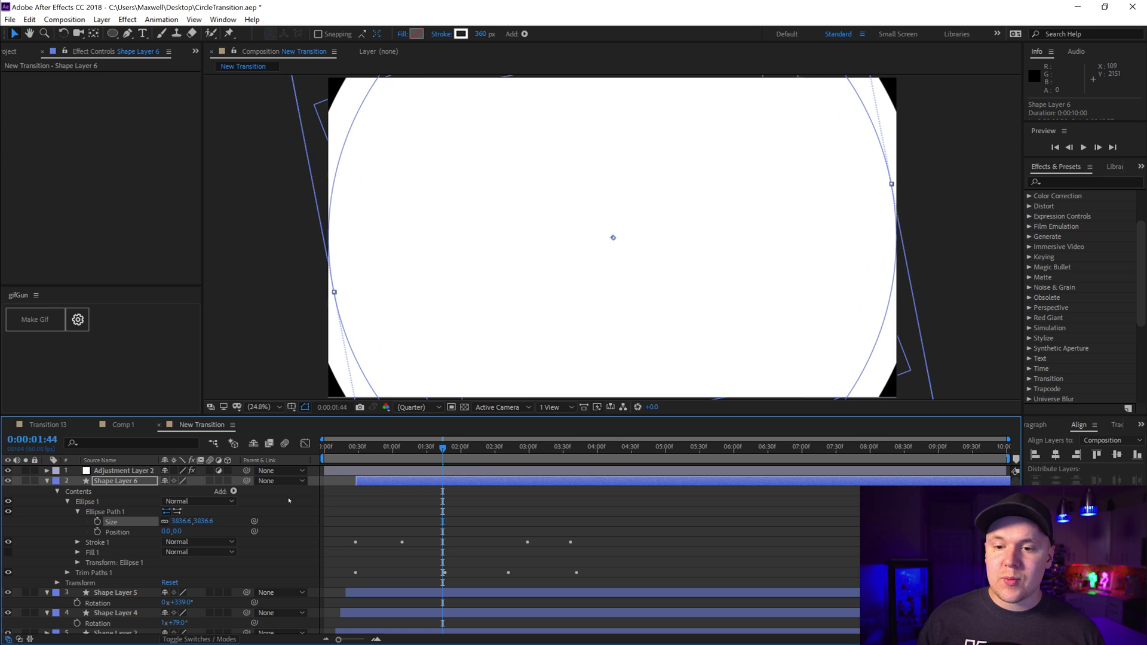
left_click(117, 483)
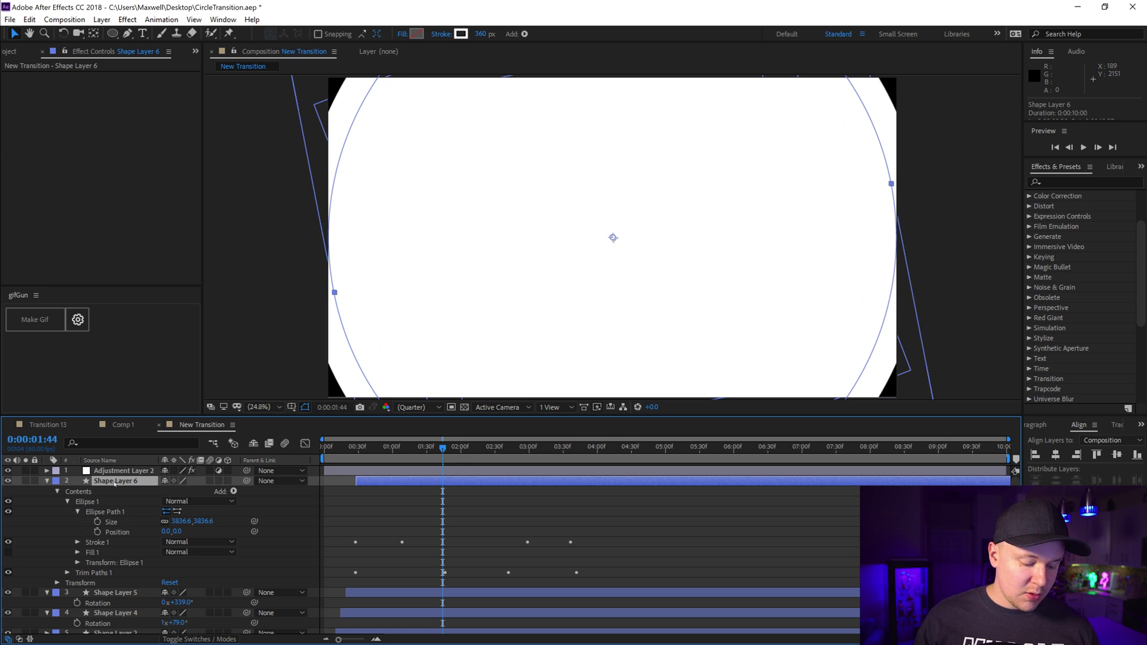
Duplicate as Shape Layer 7, size 4516.6 to cover the frame, delayed about 6 frames
key("ctrl+d")
left_click(47, 492)
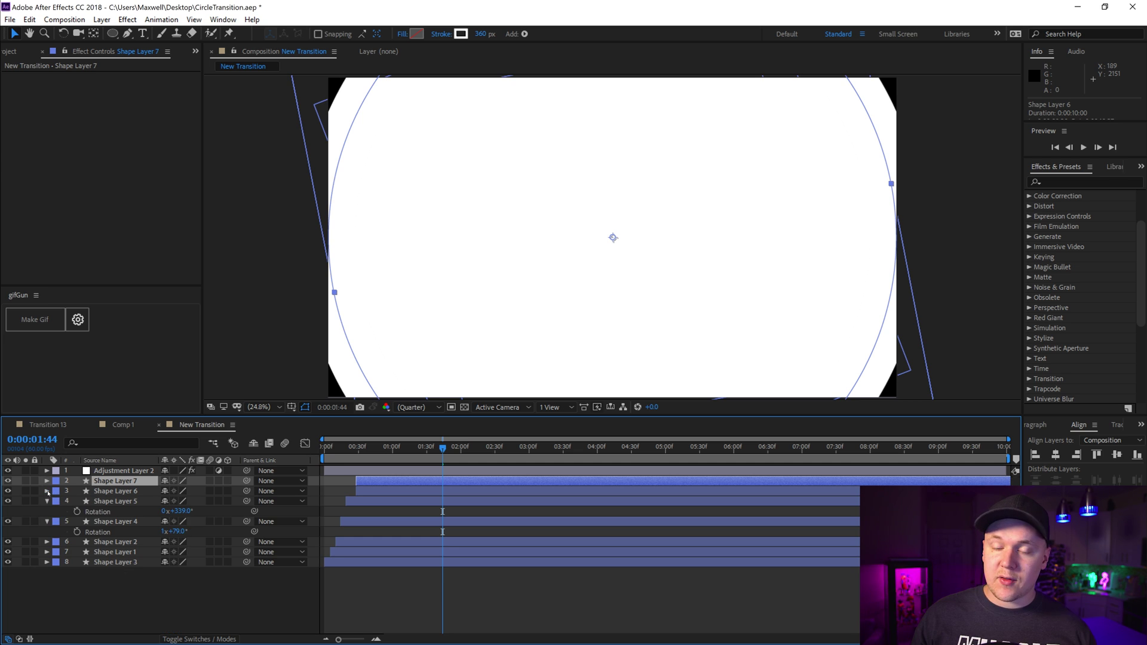
left_click(47, 481)
left_click(57, 492)
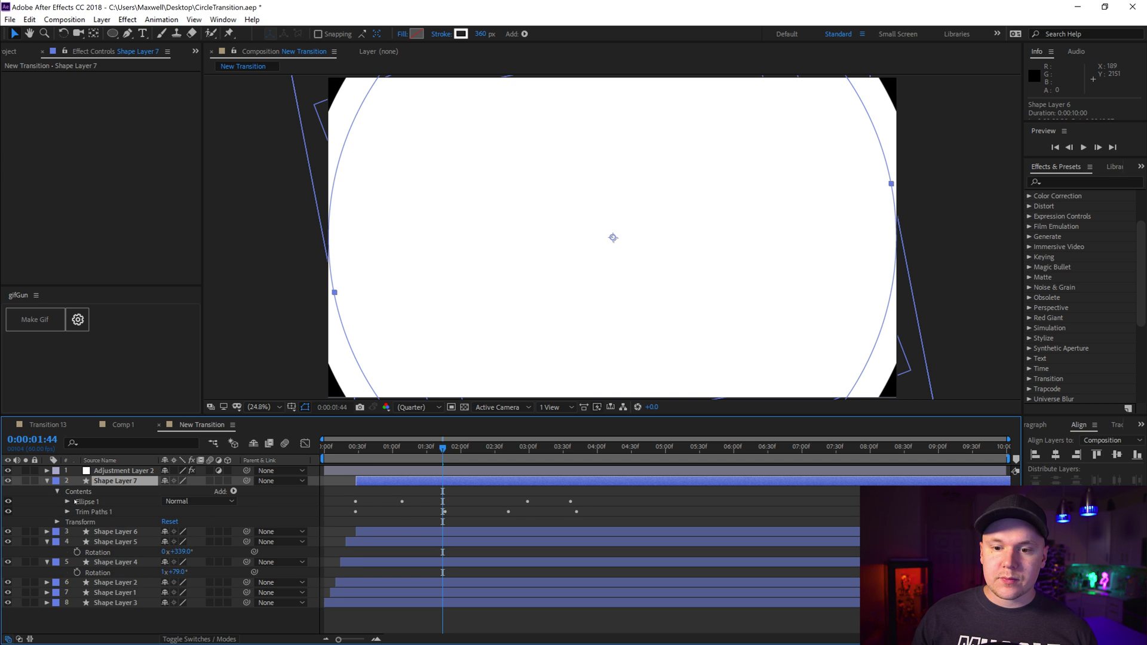
left_click(67, 501)
left_click(78, 511)
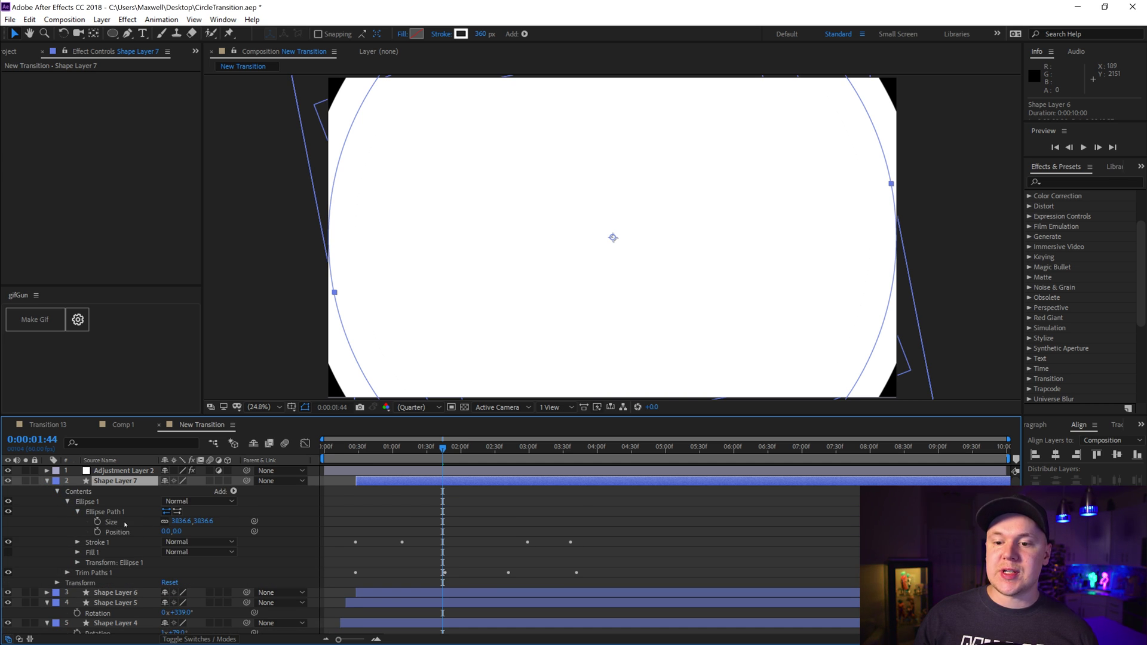
left_click_drag(203, 522, 245, 522)
left_click(461, 489)
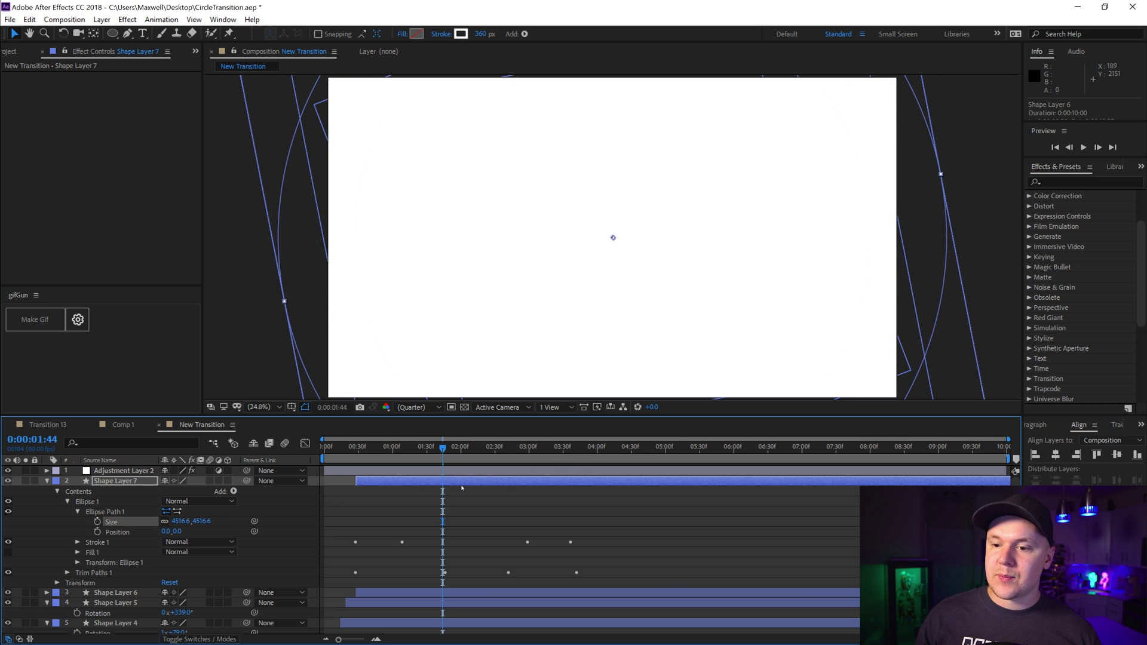
left_click(47, 481)
left_click(47, 501)
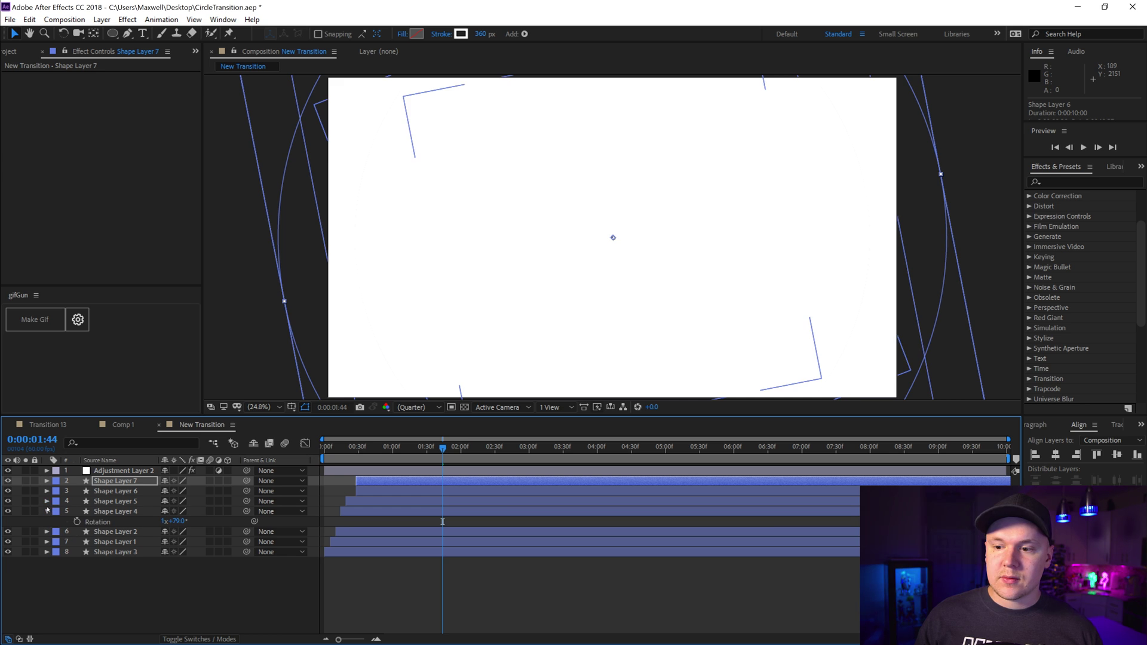
left_click(46, 511)
left_click_drag(364, 478, 372, 481)
Preview New Transition and inspect its Rotation keyframes at 0:00:00:33
key("space")
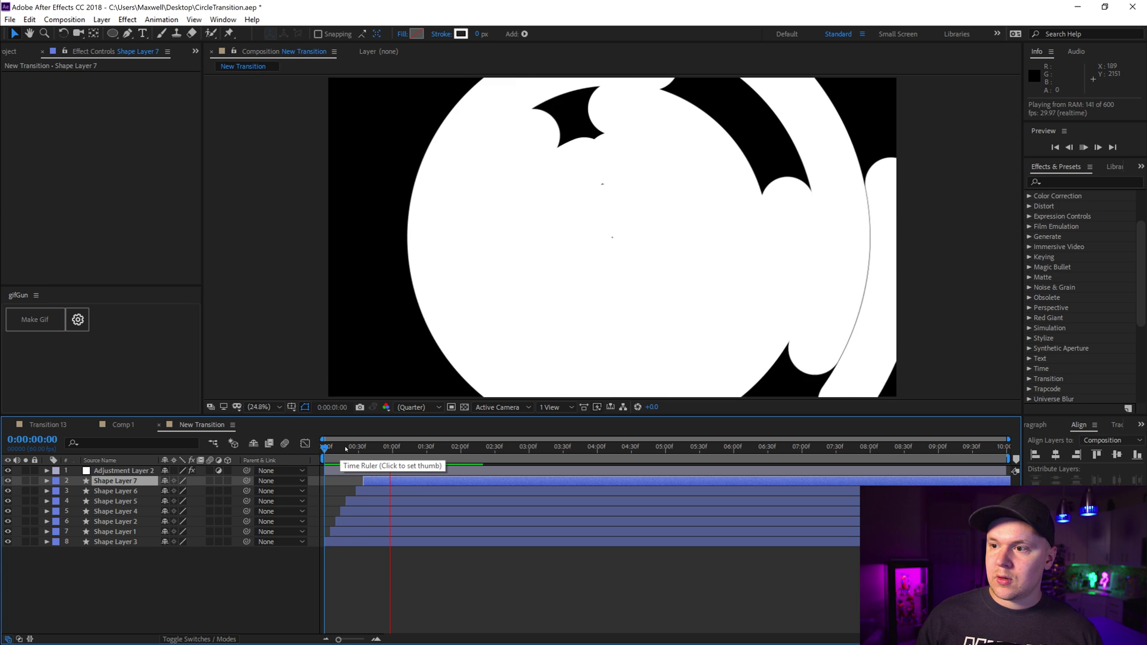
left_click_drag(349, 448, 323, 448)
key("u")
key("k")
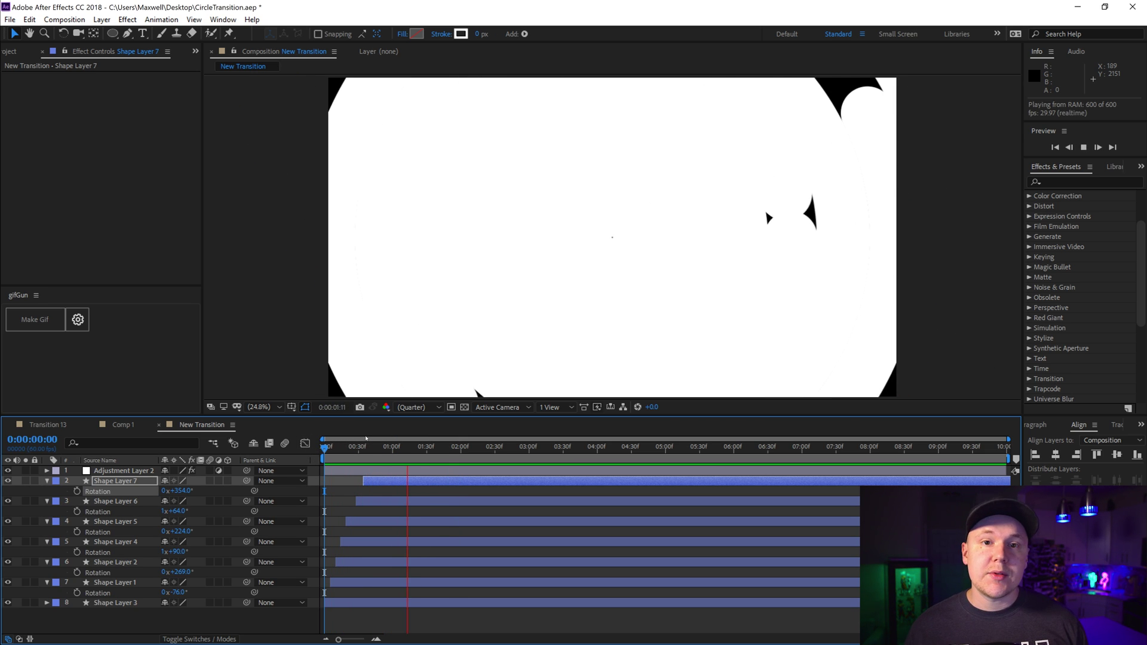
key("space")
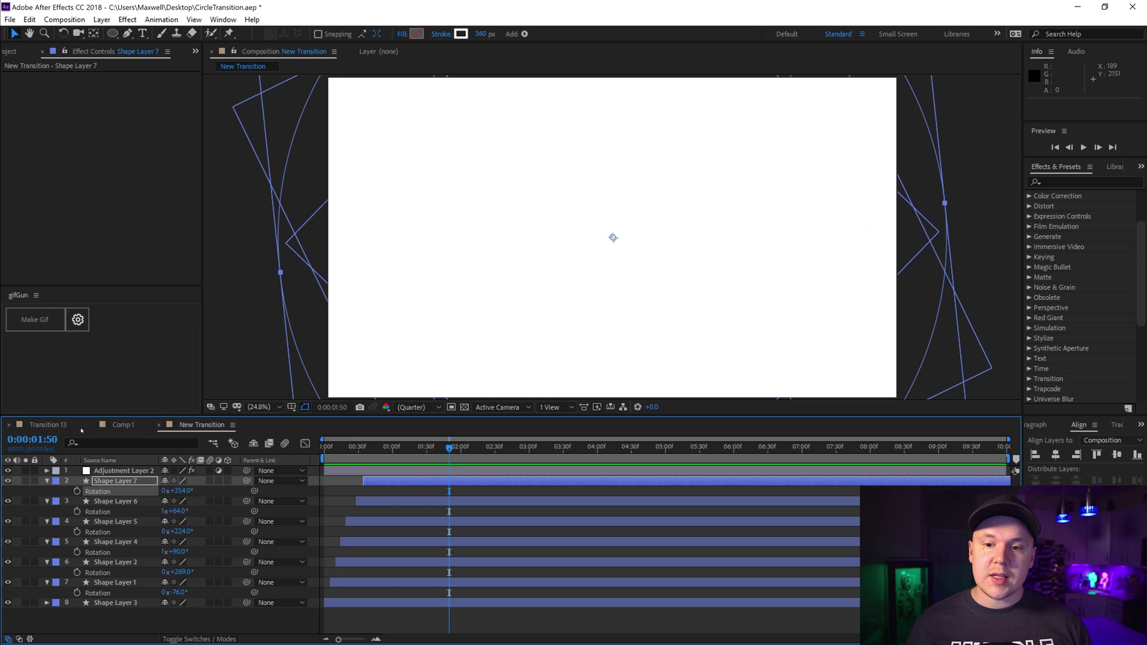
Play Comp 1 from the start for comparison
left_click(137, 426)
left_click(323, 448)
key("space")
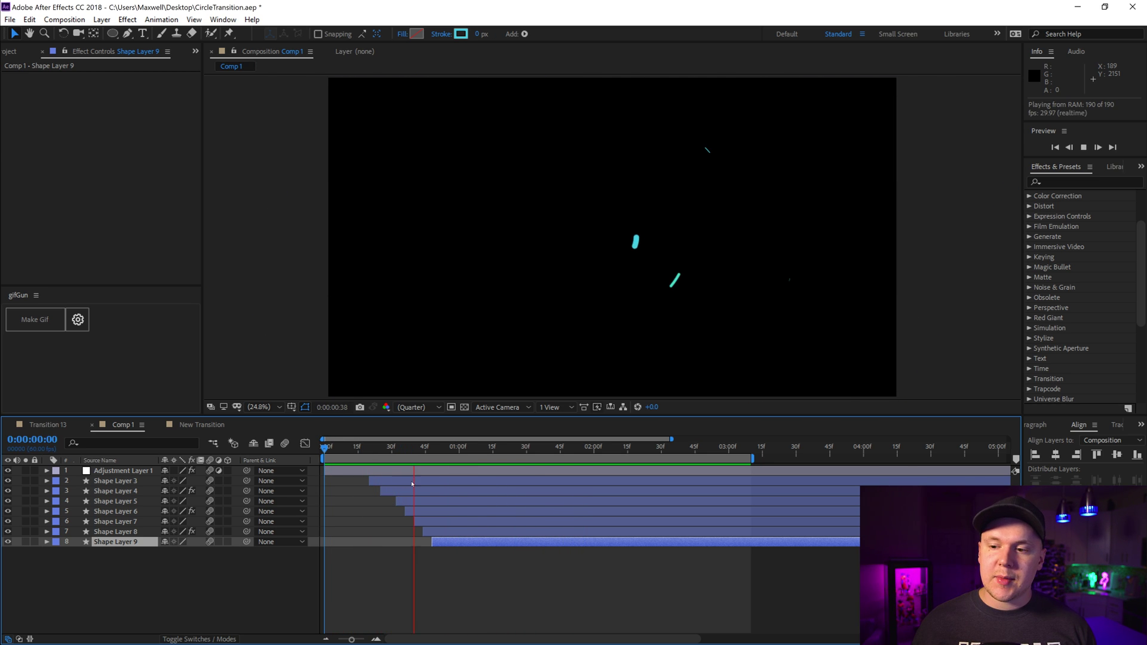
In New Transition, move Shape Layer 3 to the top, followed by layers 1, 2 and 4
left_click(202, 425)
left_click(112, 542)
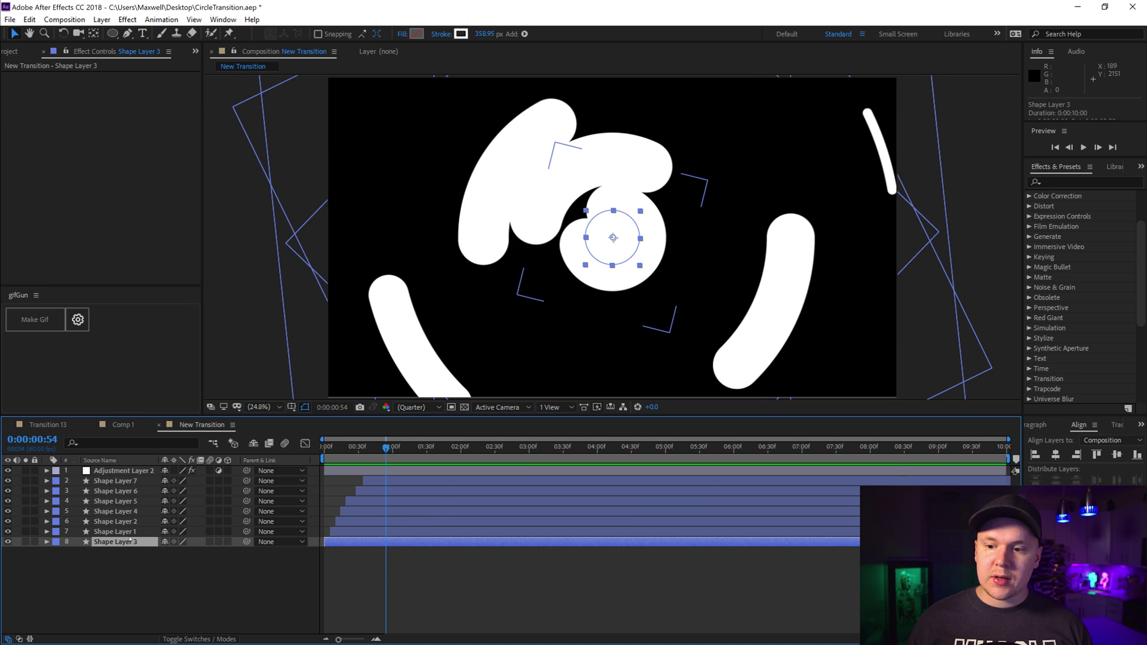
left_click_drag(128, 542, 119, 502)
left_click(121, 542)
mouse_move(121, 542)
left_mouse_down()
mouse_move(123, 512)
mouse_move(132, 532)
left_mouse_up()
key("F2")
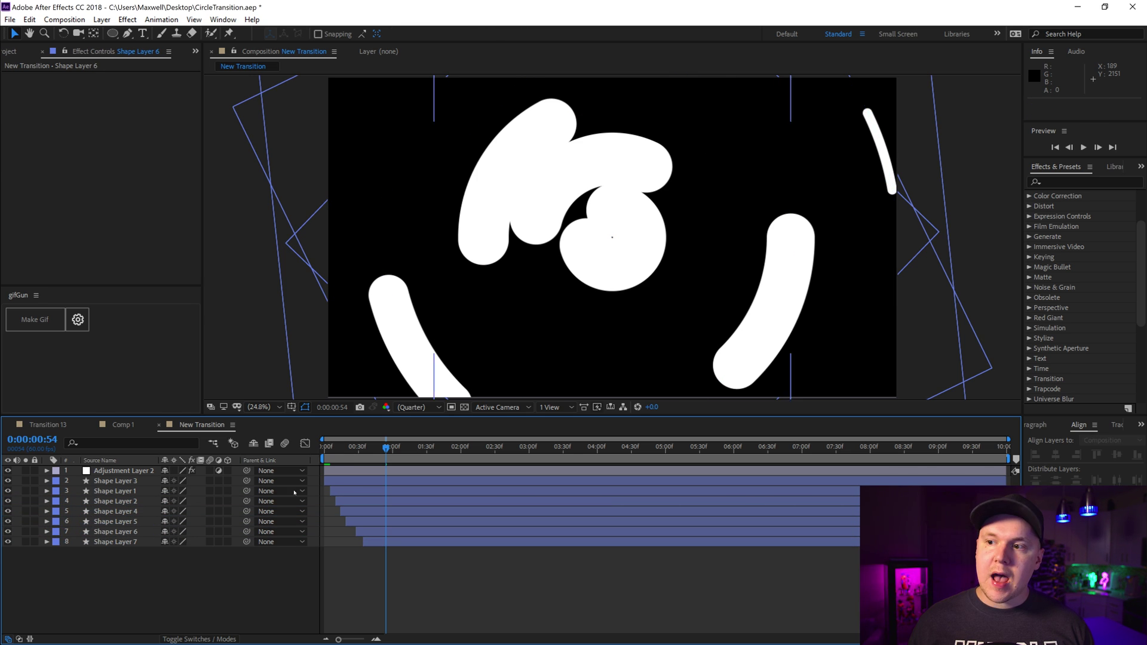
Preview the reordered rings and compare them with Comp 1 at 0:00:01:38
key("space")
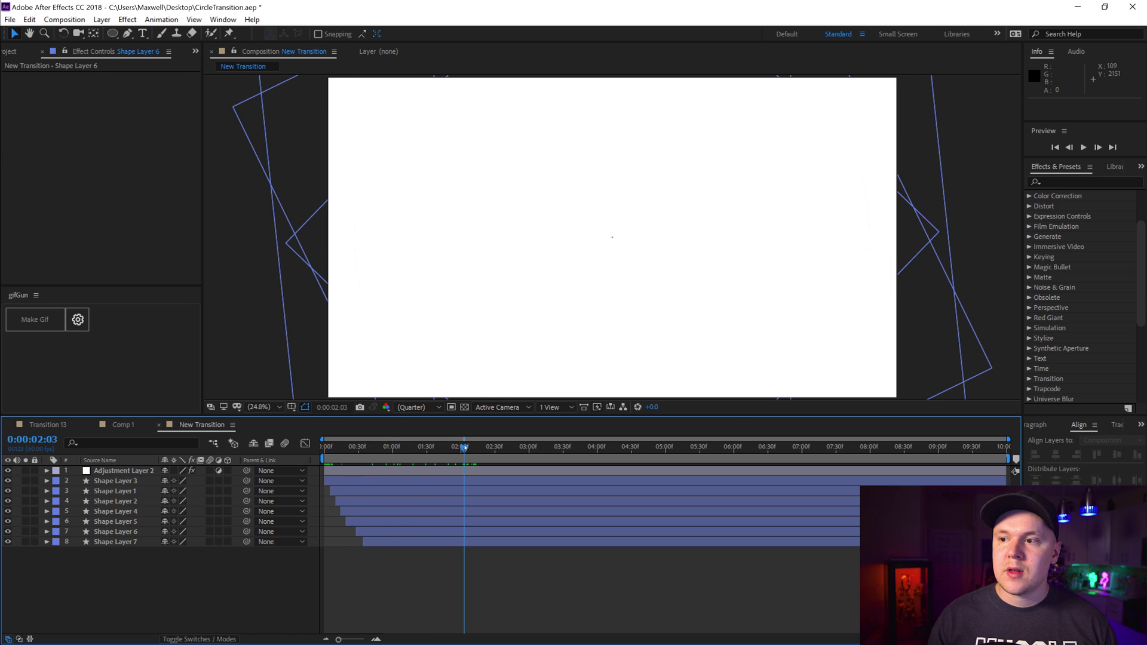
left_click(122, 425)
left_click_drag(358, 440, 544, 440)
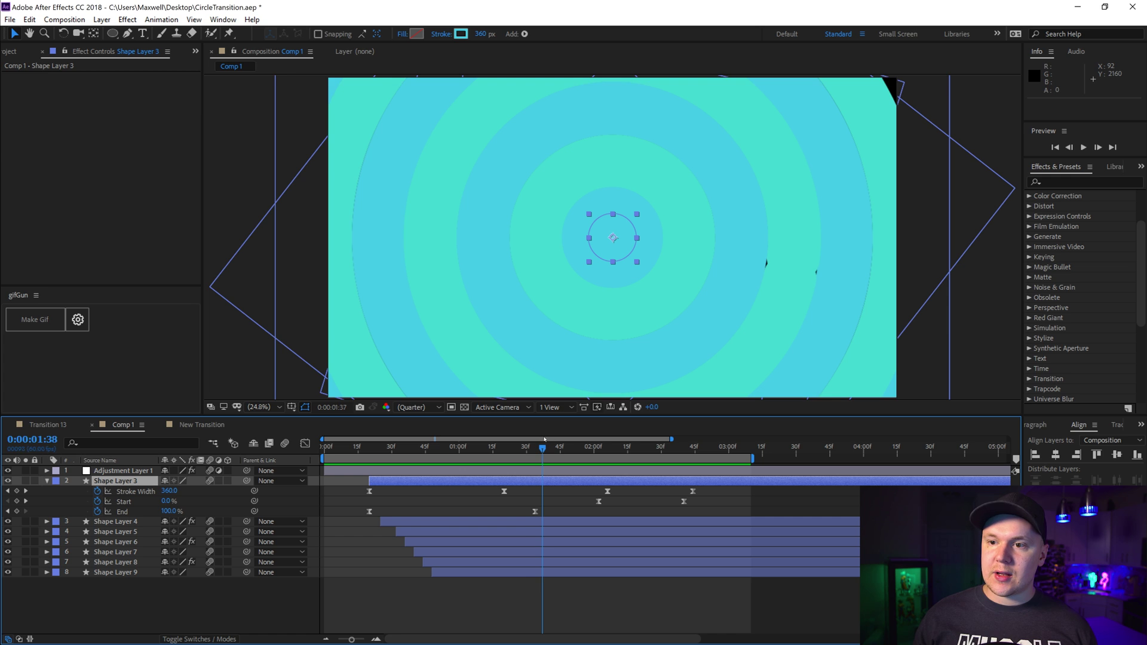
left_click(214, 424)
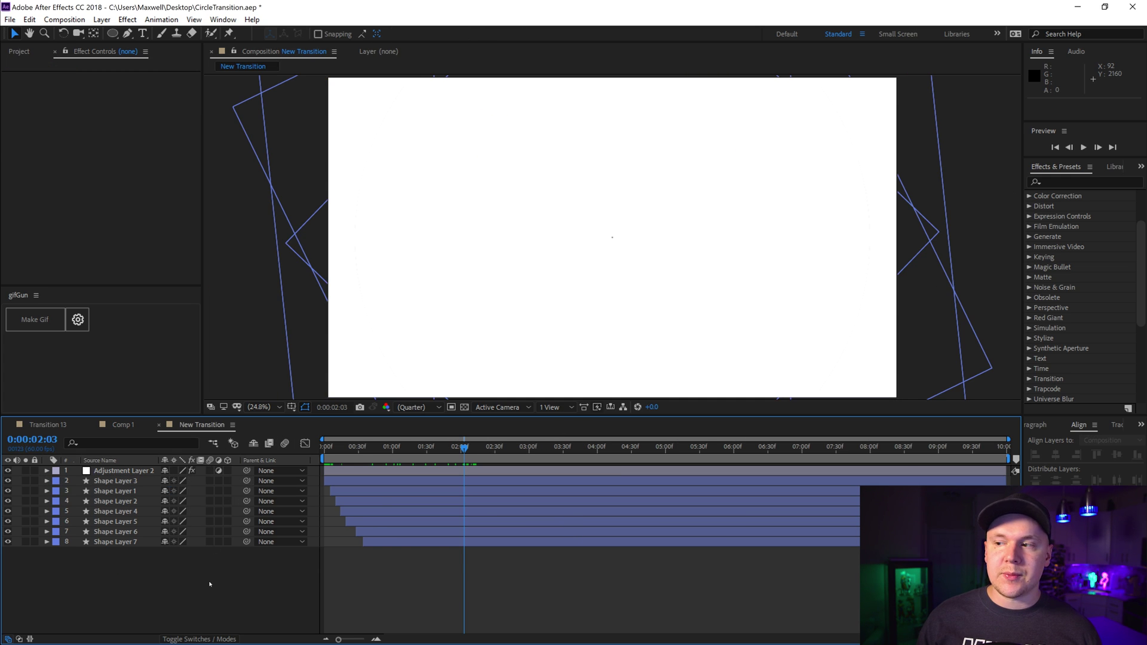
left_click(1096, 181)
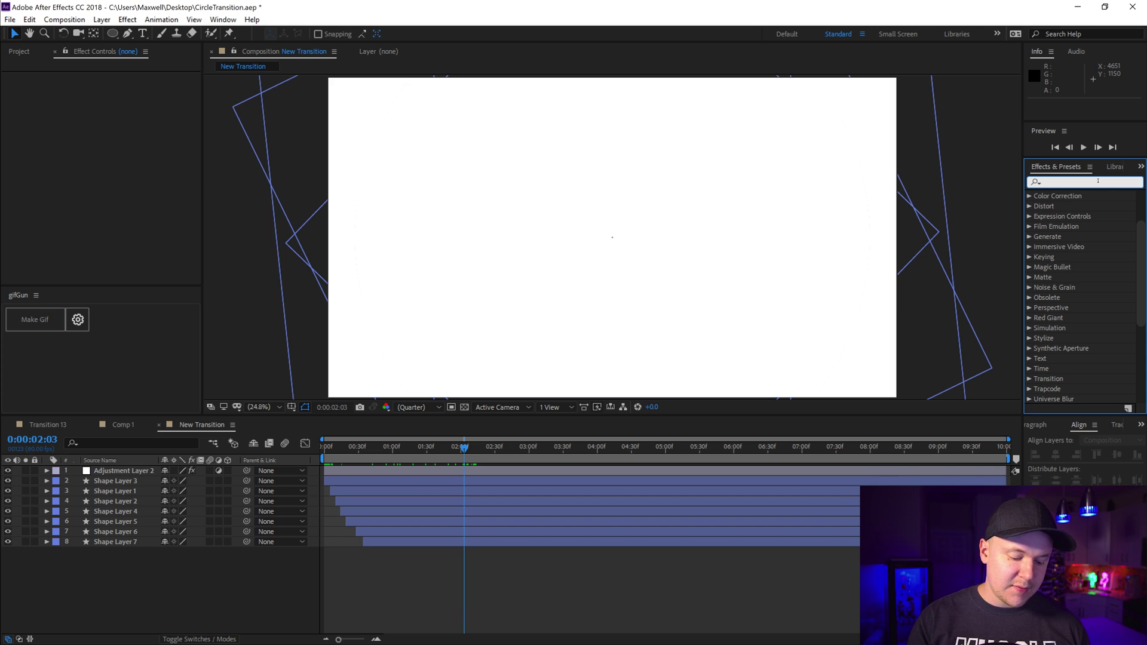
Apply the Fill effect to Shape Layer 1 and expand its properties
type("fill")
left_click_drag(1068, 270, 391, 491)
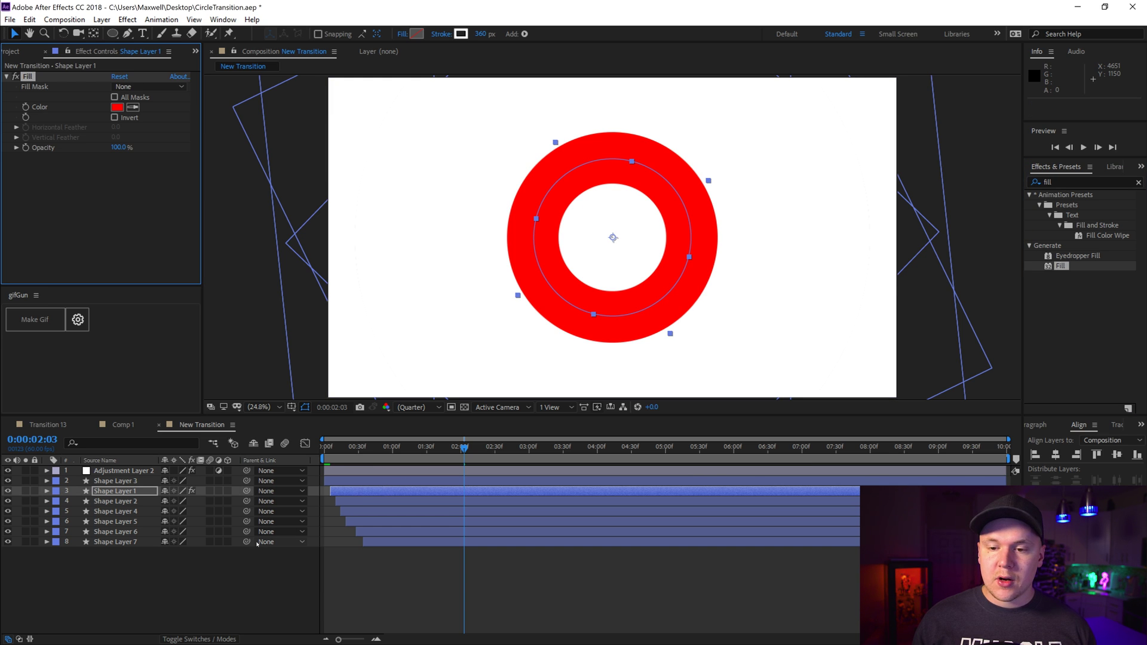
left_click(46, 490)
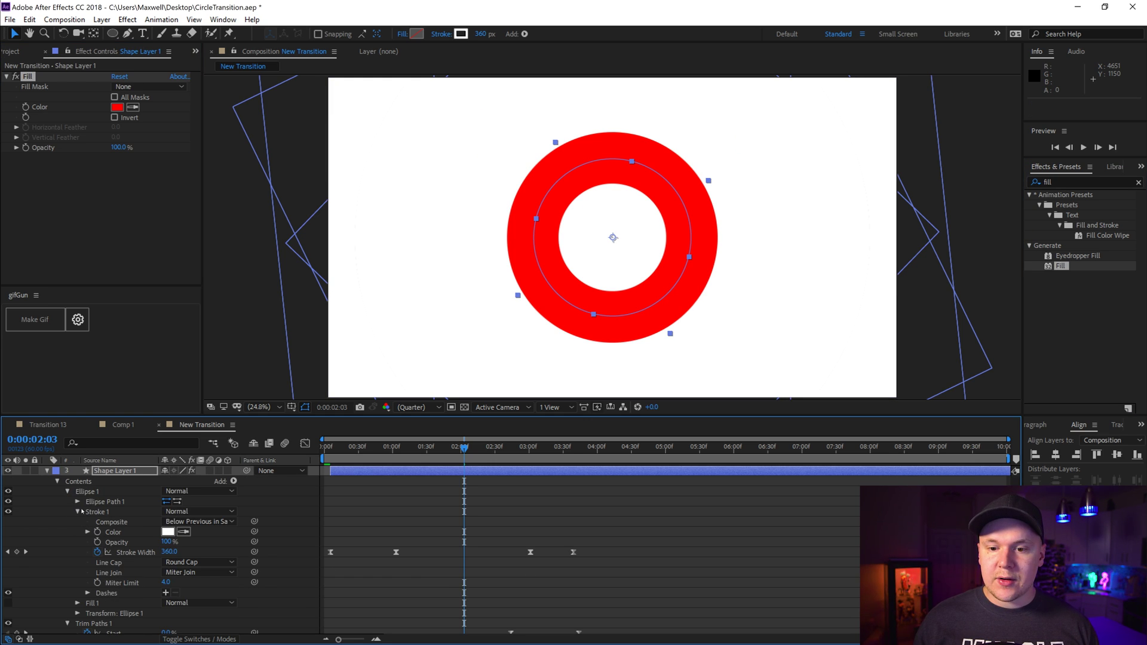
scroll(66, 491, "down", 1)
left_click(66, 491)
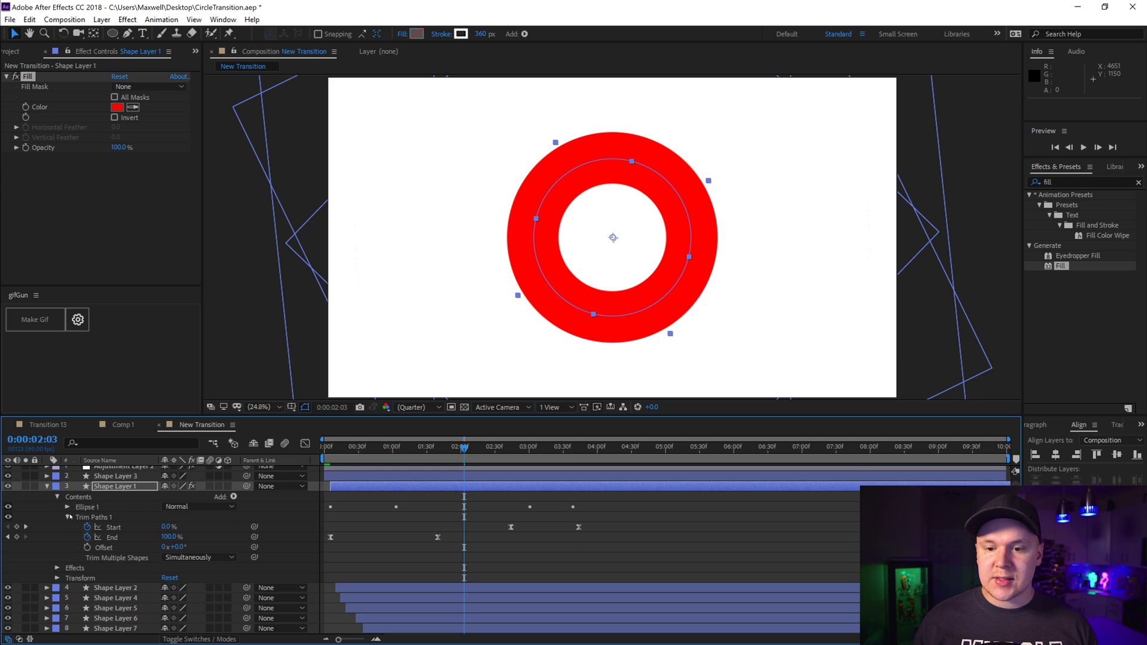
left_click(68, 517)
left_click(58, 532)
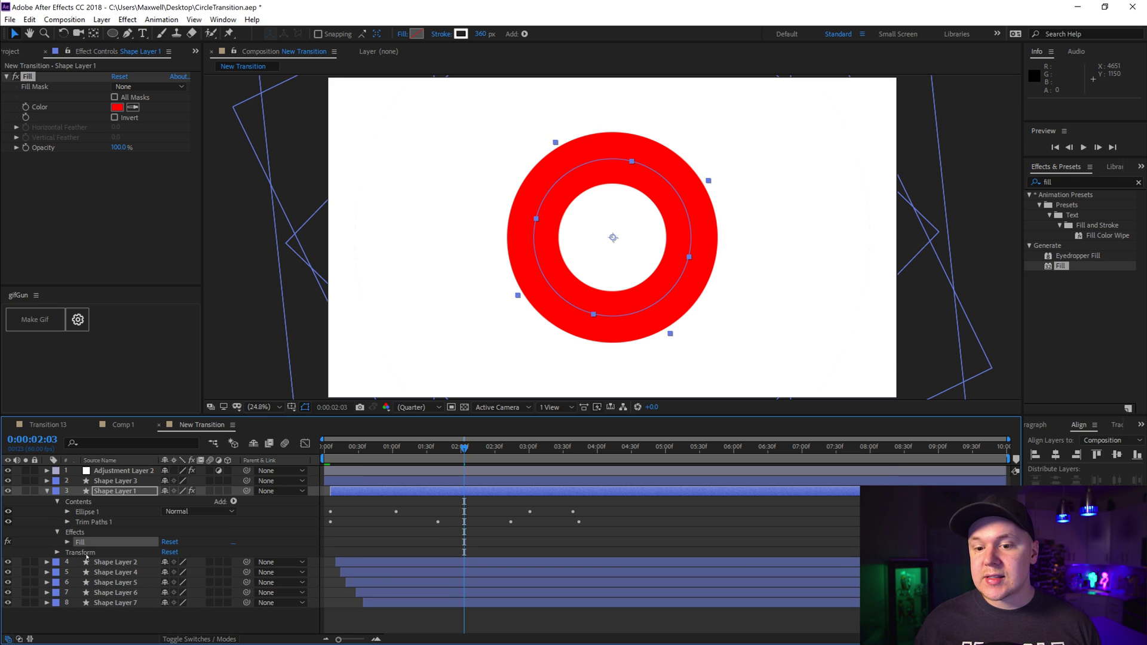
left_click(67, 542)
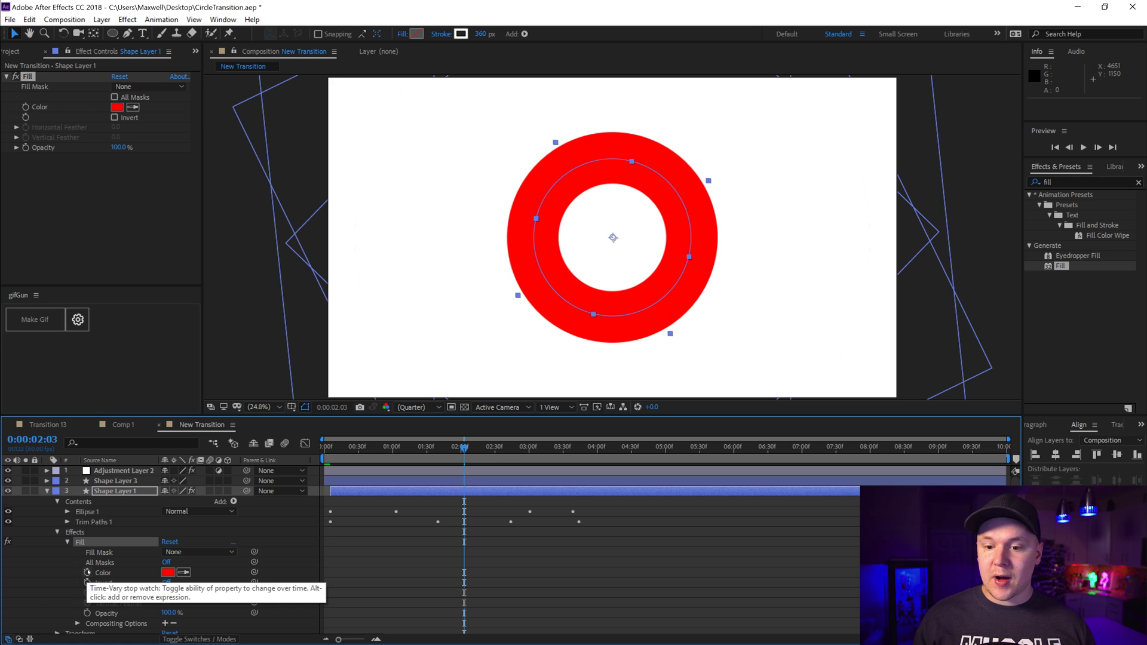
Link the Fill Color to Adjustment Layer 2's Color Control 2, set to blue 00AEFF
left_click(87, 573, "alt")
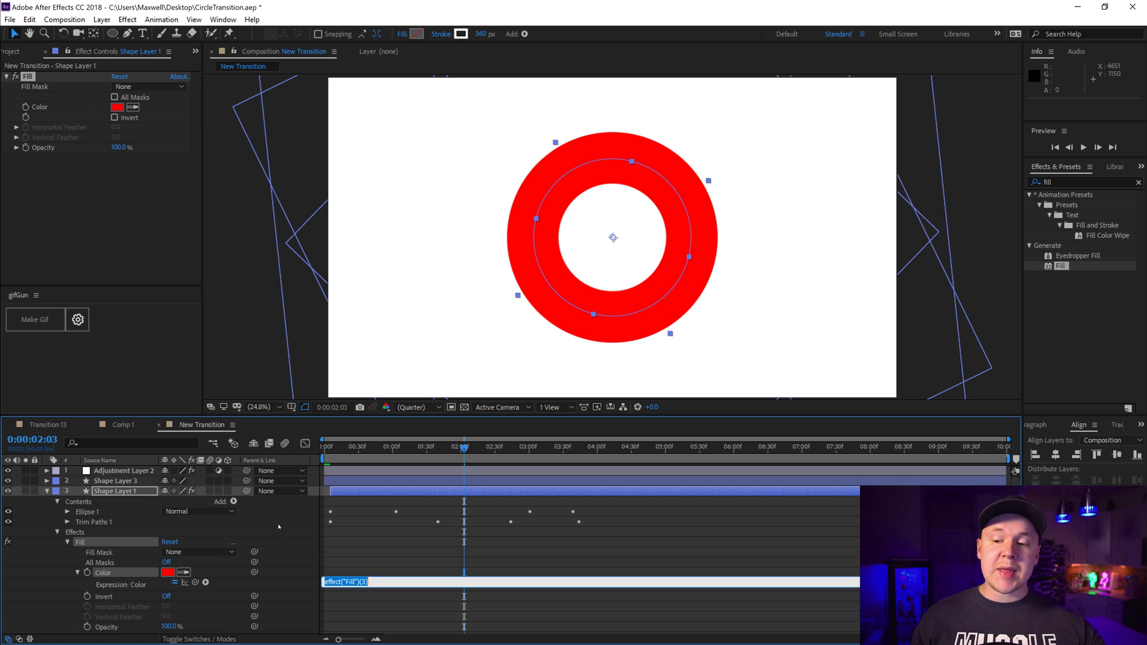
left_click(119, 472)
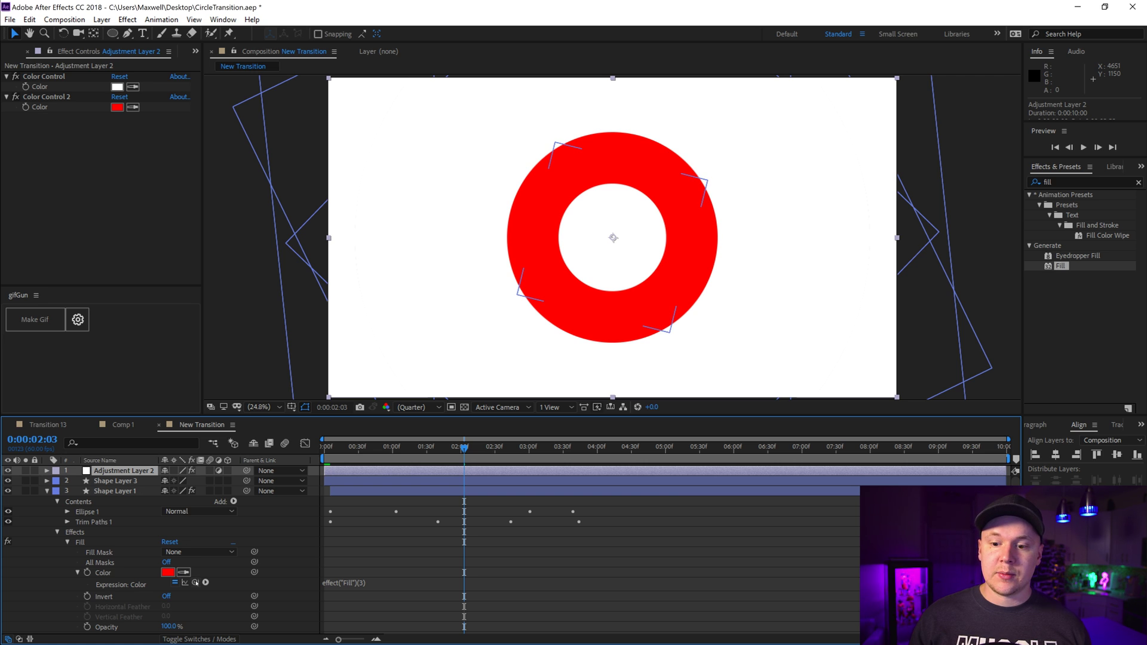
left_click_drag(290, 466, 102, 108)
left_click(117, 107)
type("00AEFF")
left_click(642, 269)
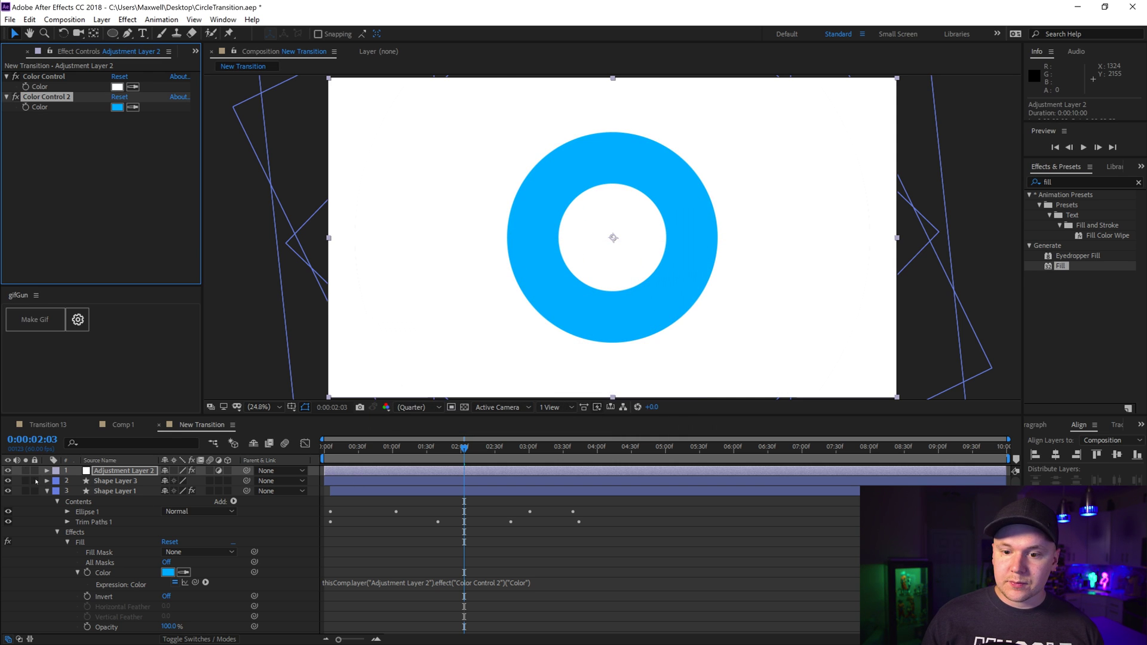
left_click(80, 543)
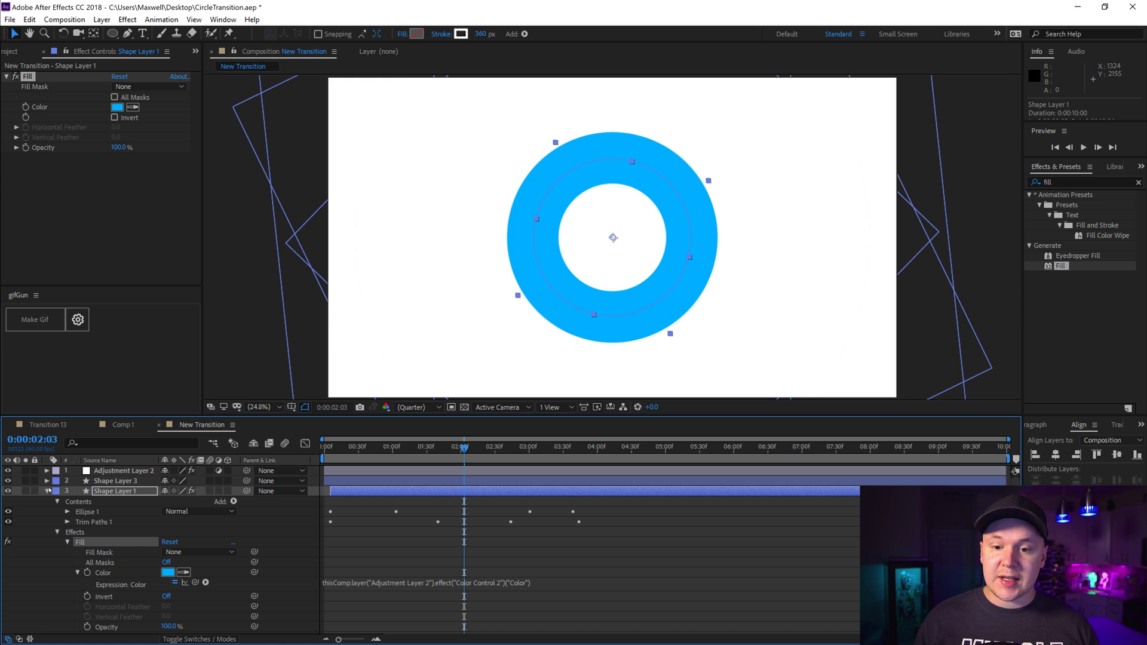
left_click(48, 491)
left_click(137, 511)
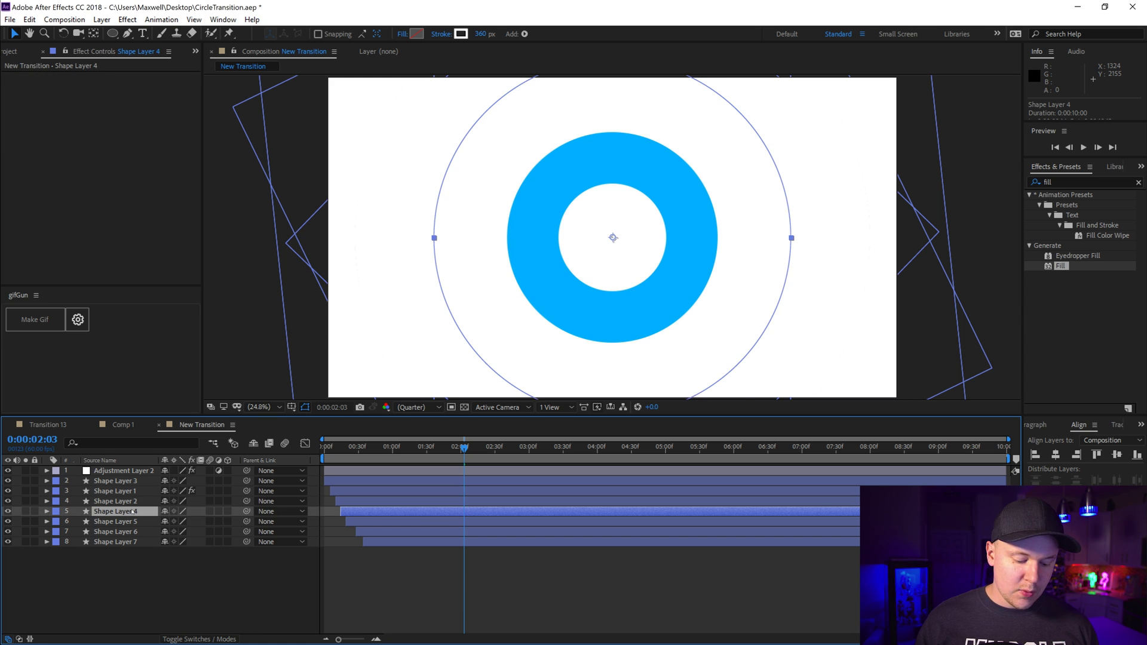
Paste the linked blue Fill onto Shape Layers 4 and 6 and preview the alternating rings
left_click_drag(131, 511, 131, 512)
left_click(138, 532)
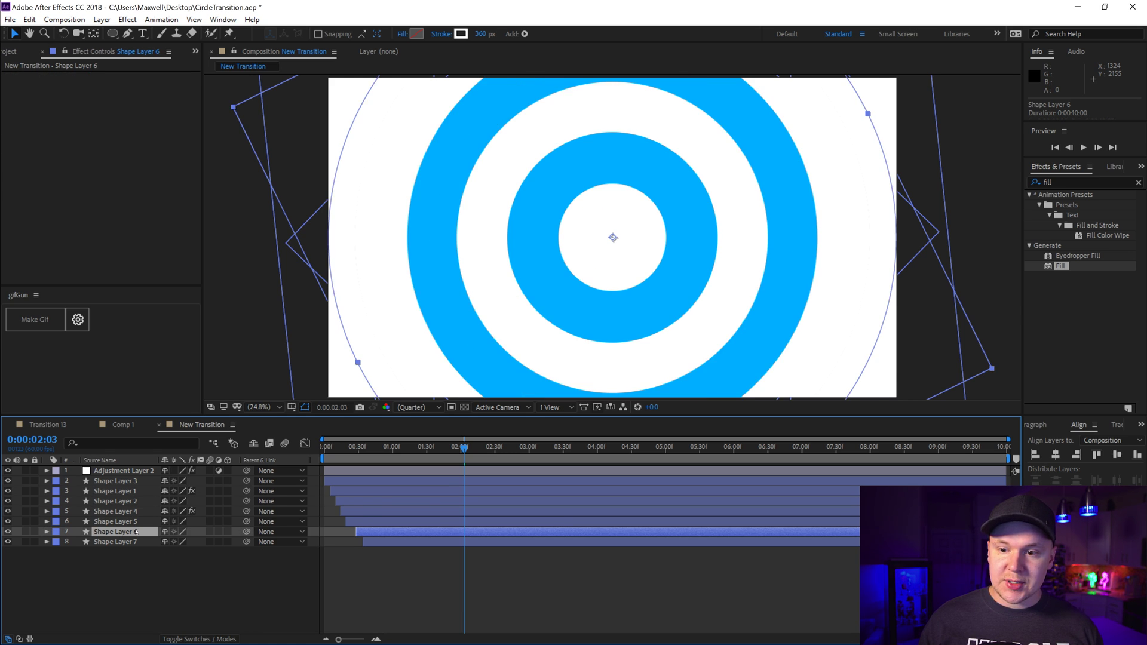
key("ctrl+alt+shift+e")
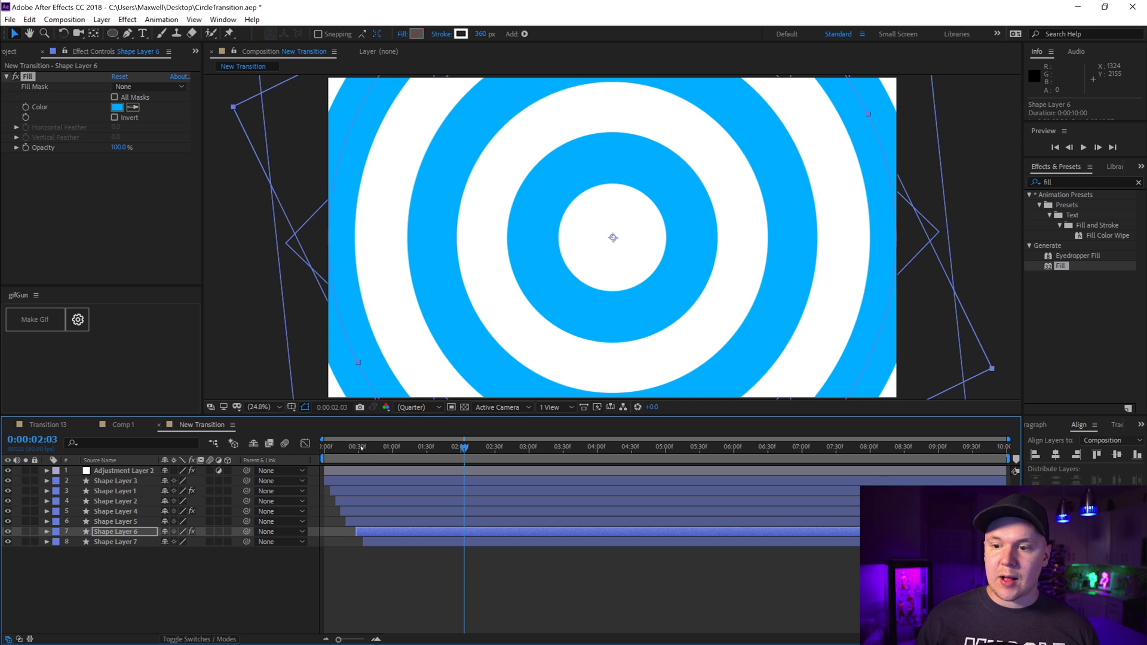
left_click_drag(360, 447, 302, 466)
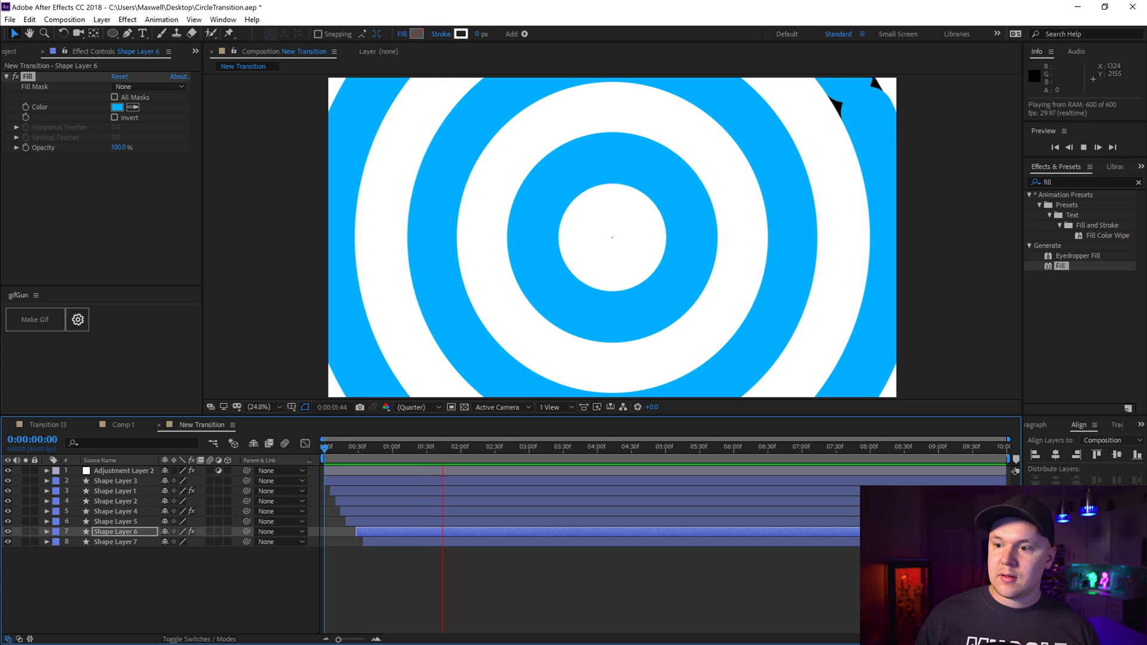
key("space")
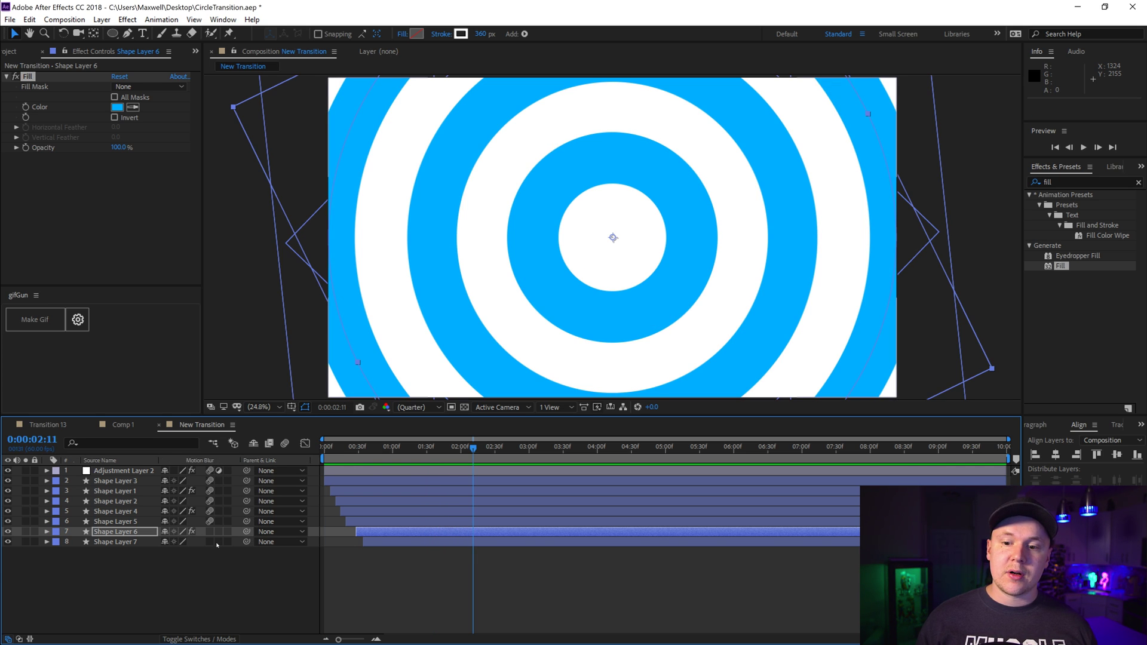
key("space")
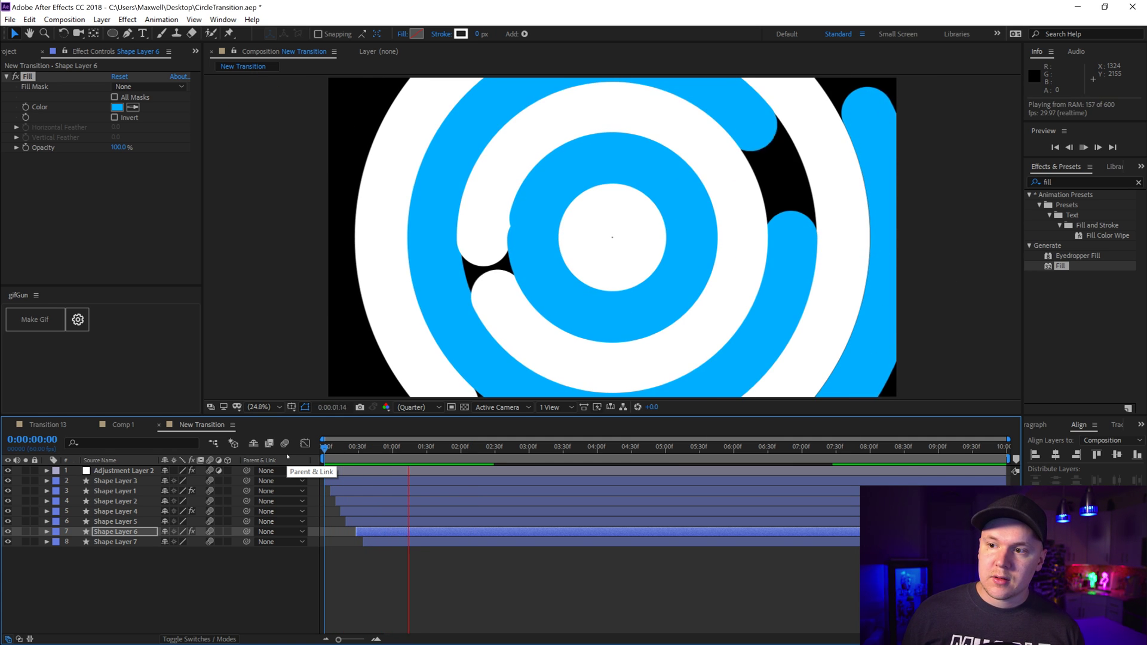
key("space")
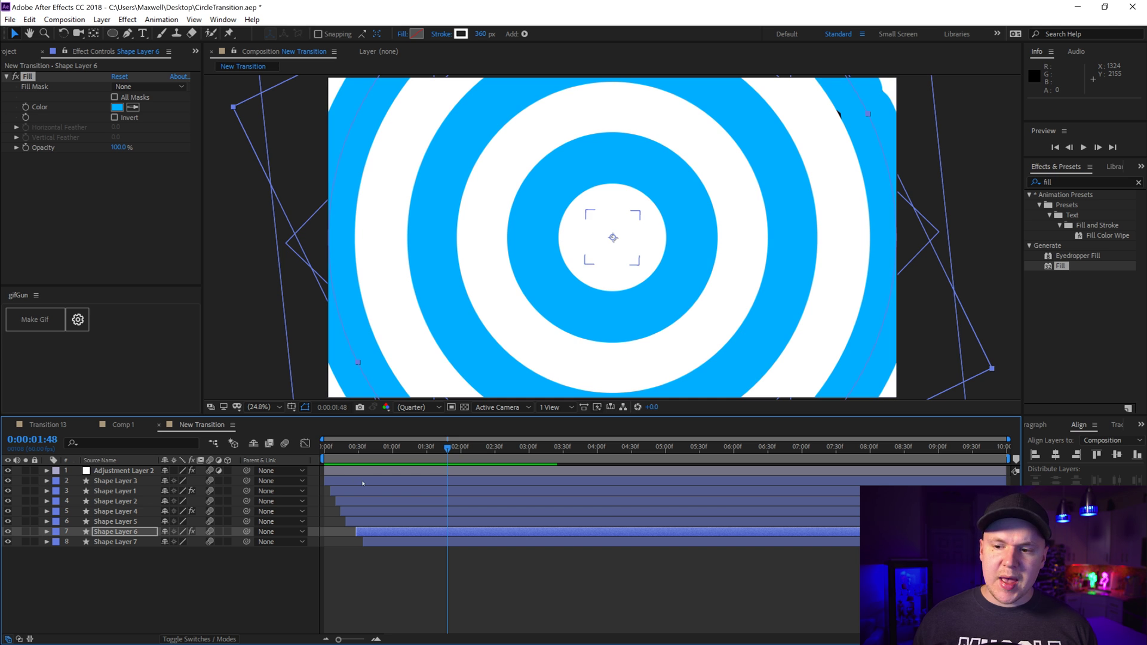
Select all seven shape layers and reveal their keyframed properties
left_click(363, 481)
left_click(381, 542, "shift")
key("u")
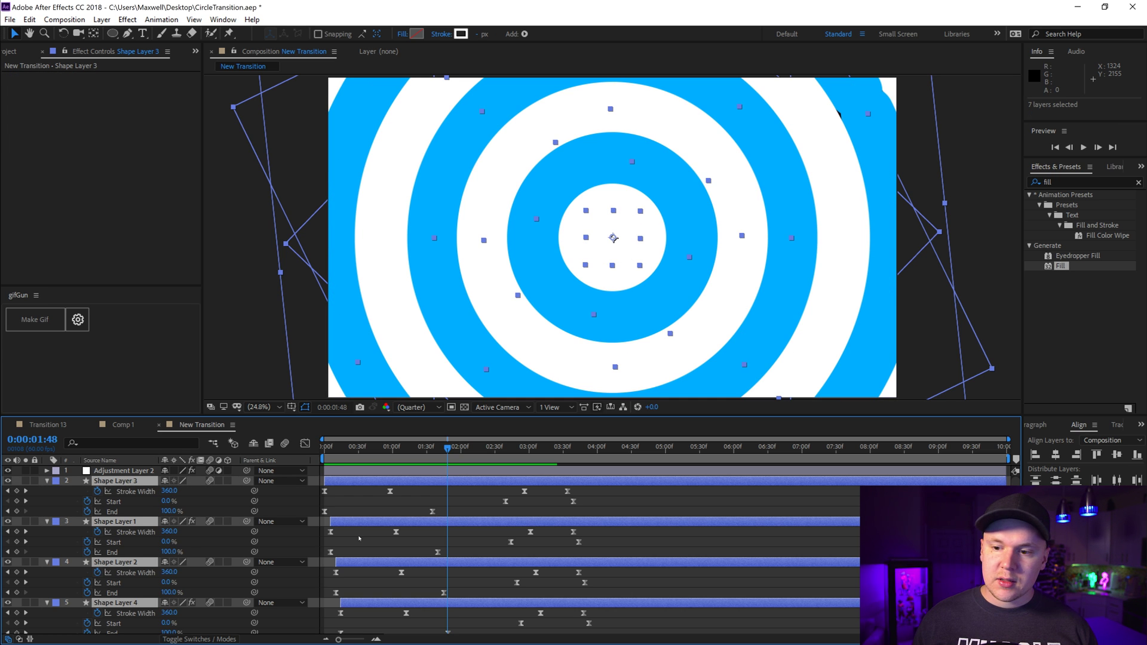